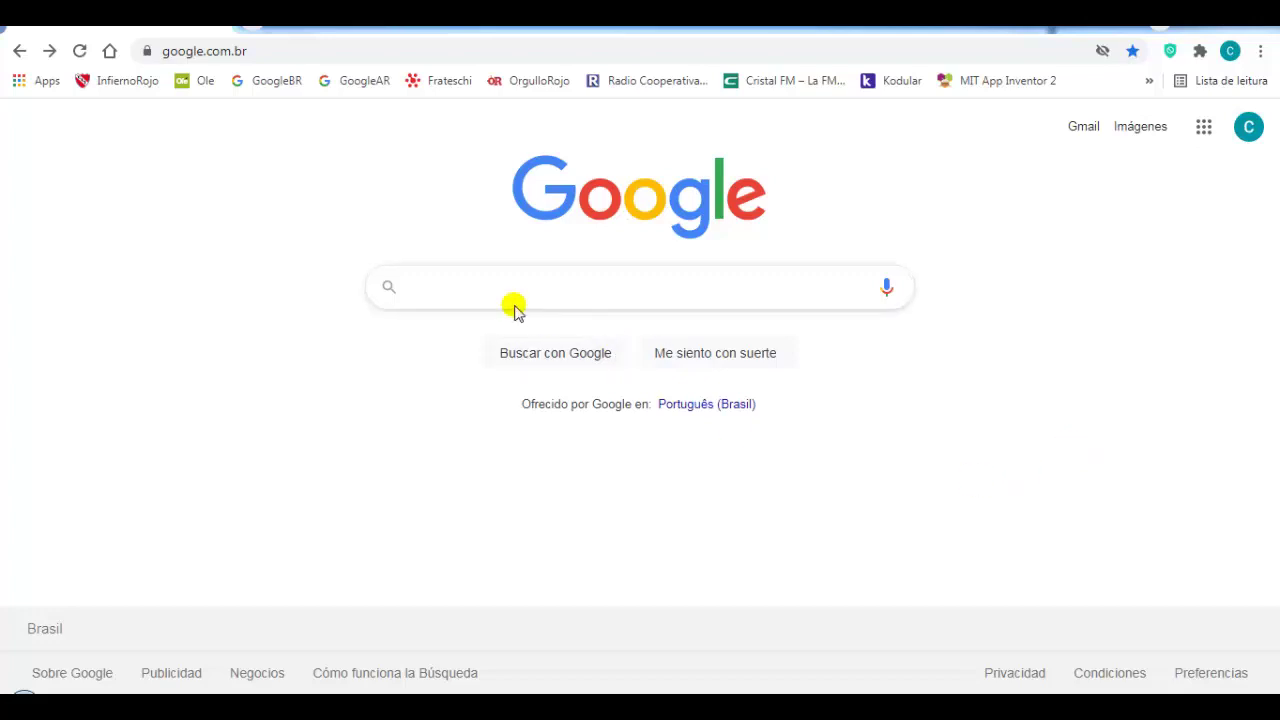
# Search Google for zeno.fm and open the Zeno.FM home page.
pyautogui.click(445, 292)
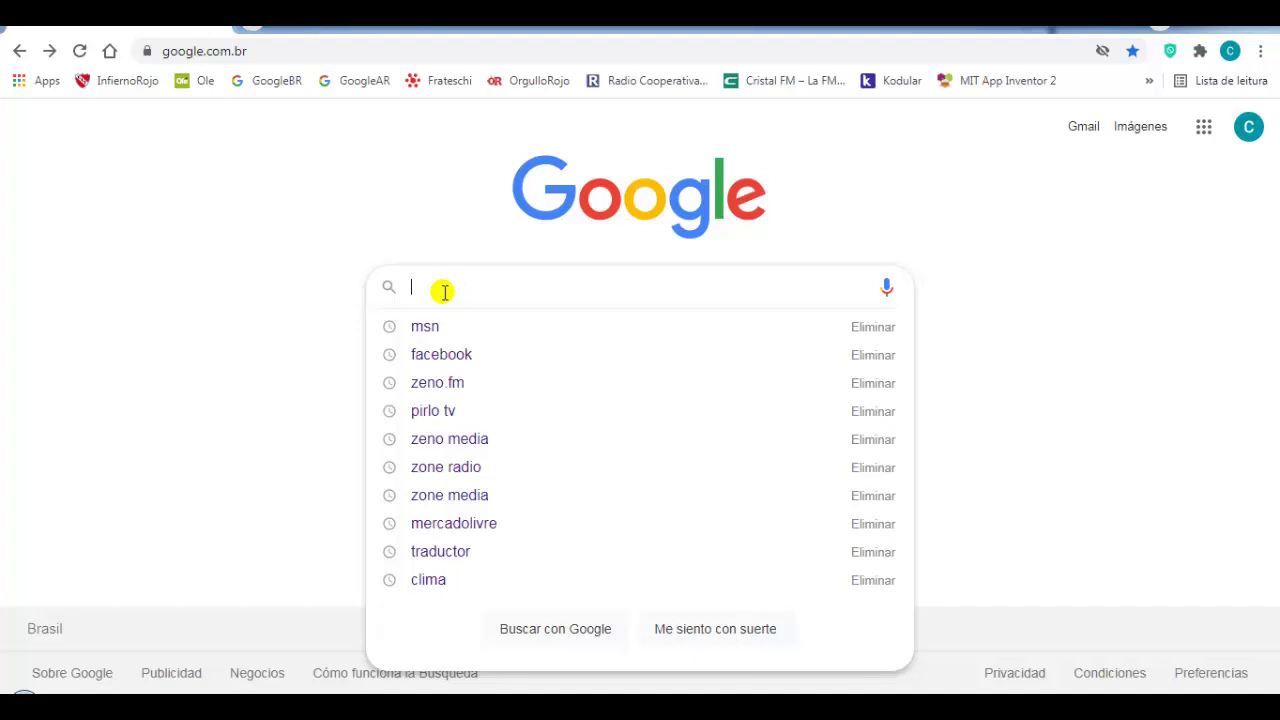
pyautogui.write('ze')
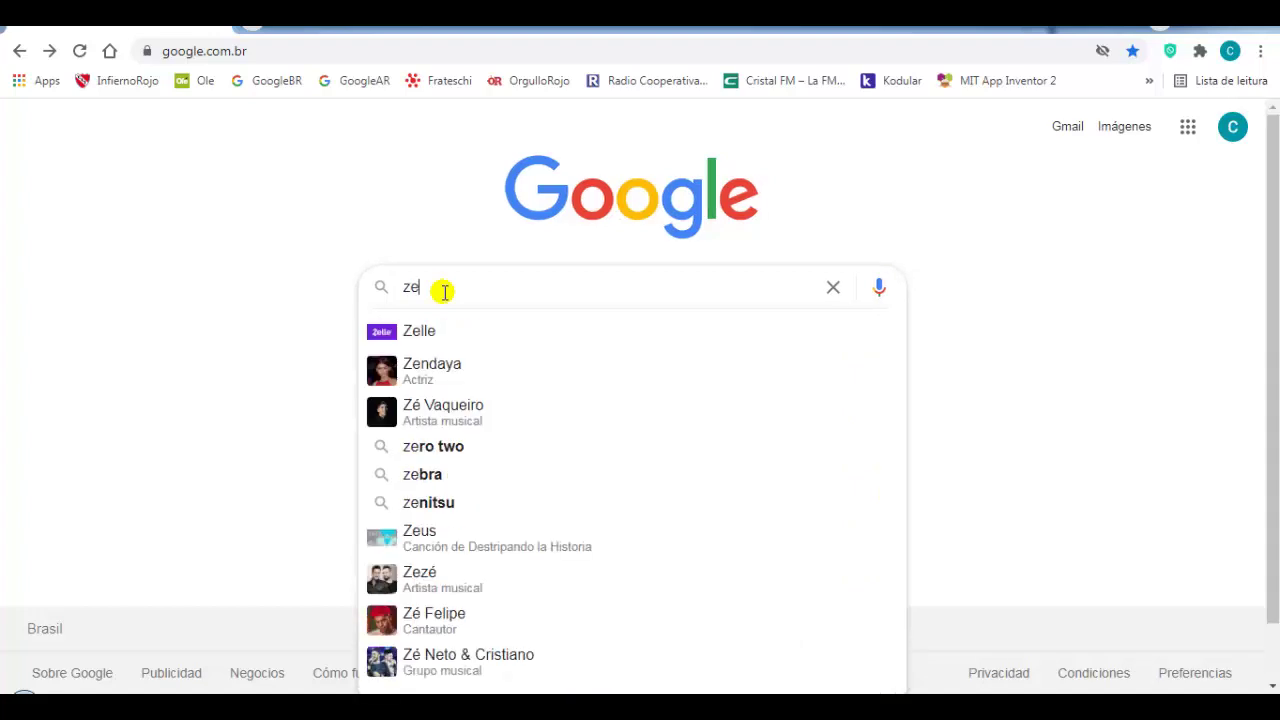
pyautogui.write('no.fm')
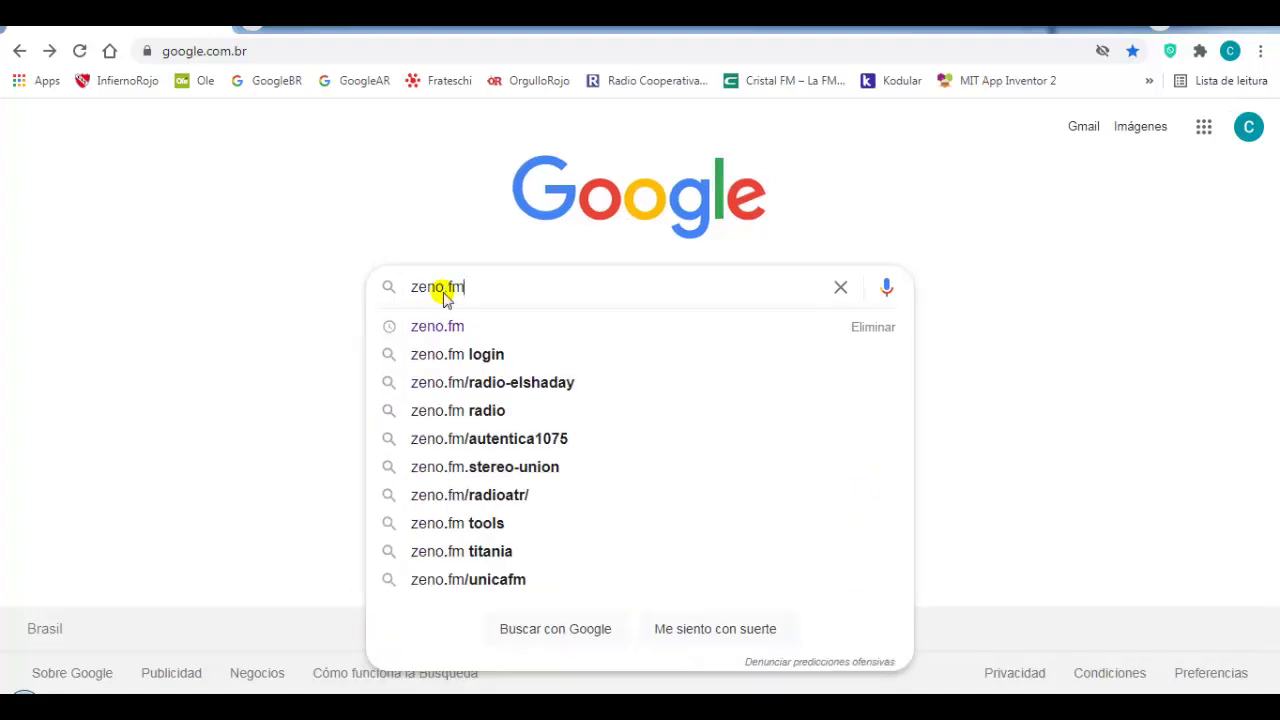
pyautogui.press('Return')
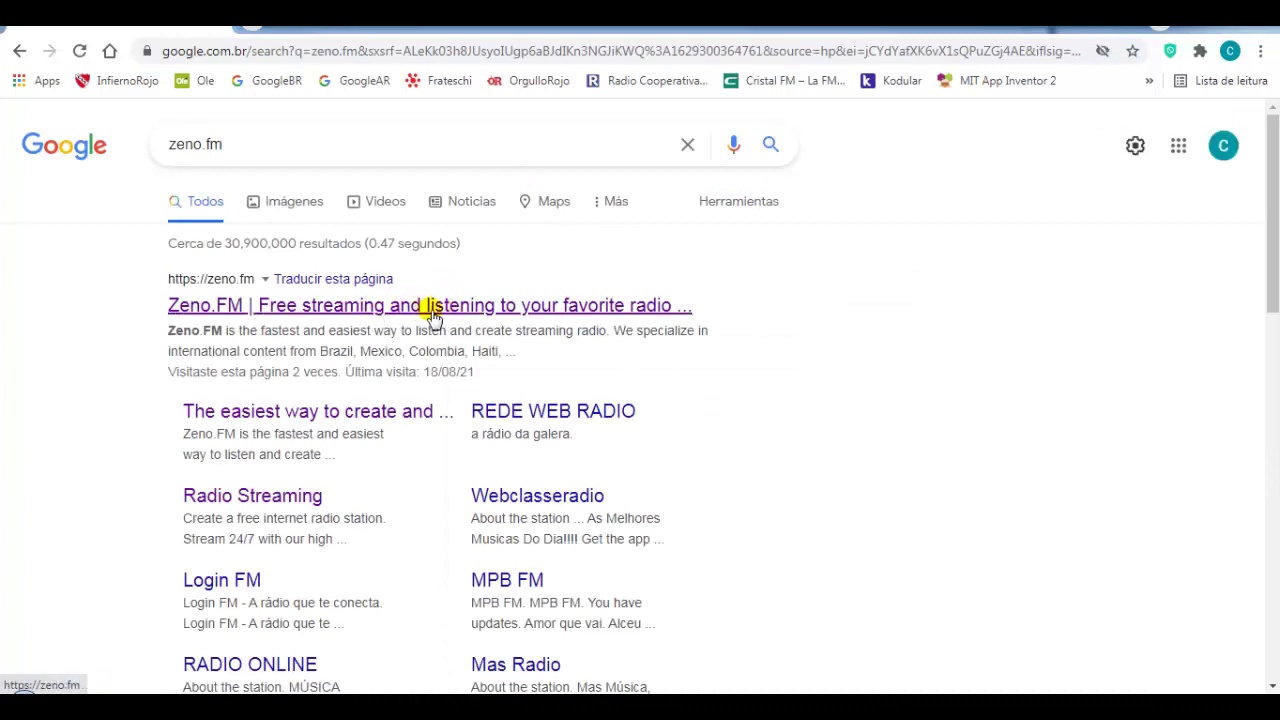
pyautogui.click(368, 302)
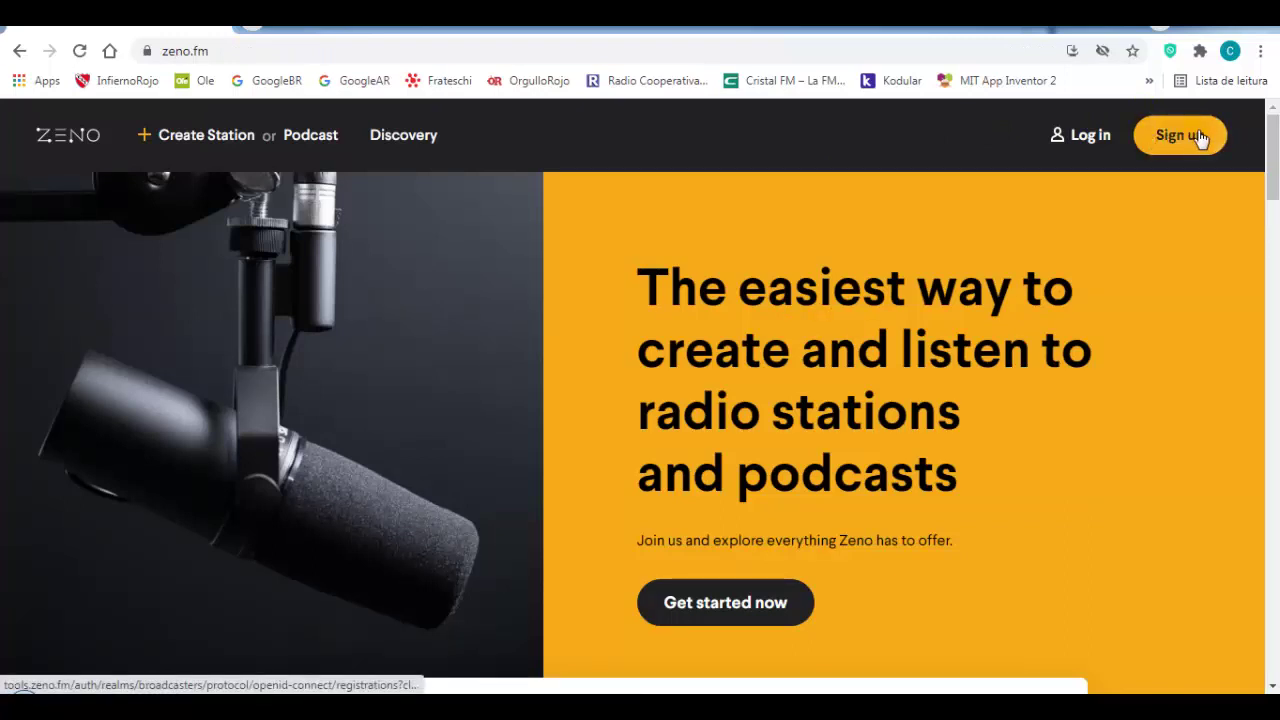
# Log in to the Zeno account with the prefilled e-mail and password.
pyautogui.click(1076, 144)
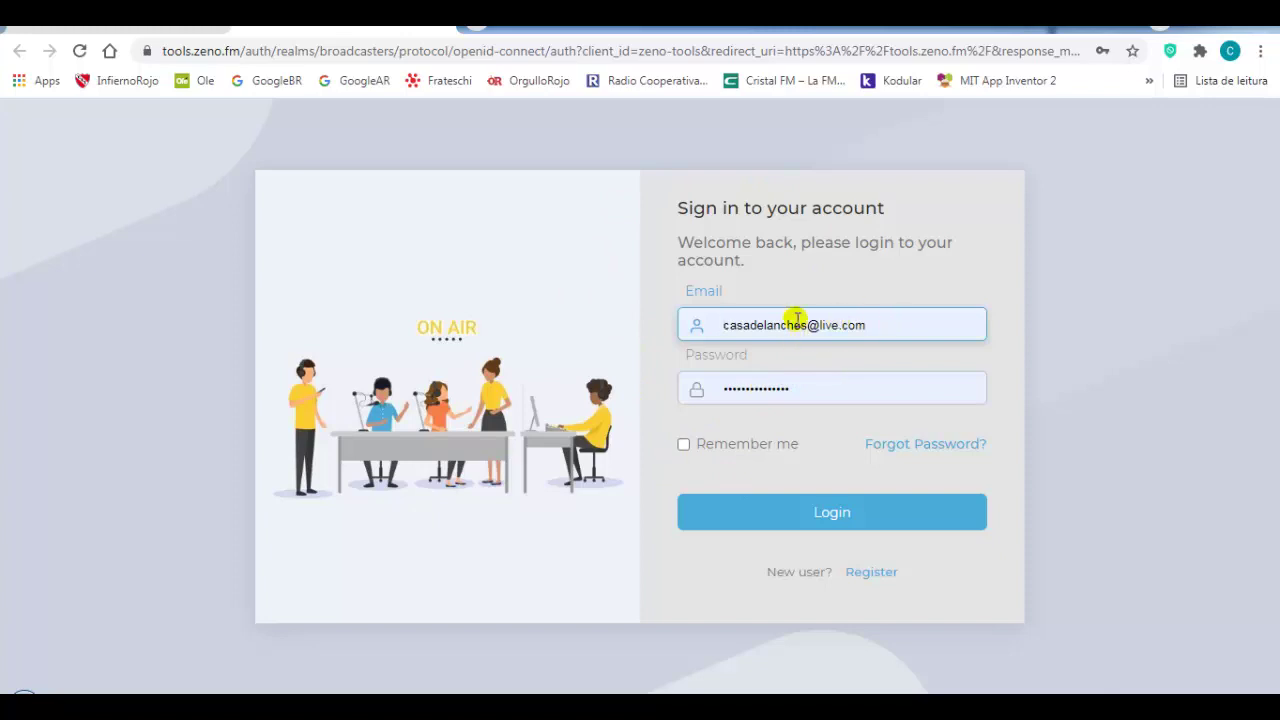
pyautogui.click(831, 513)
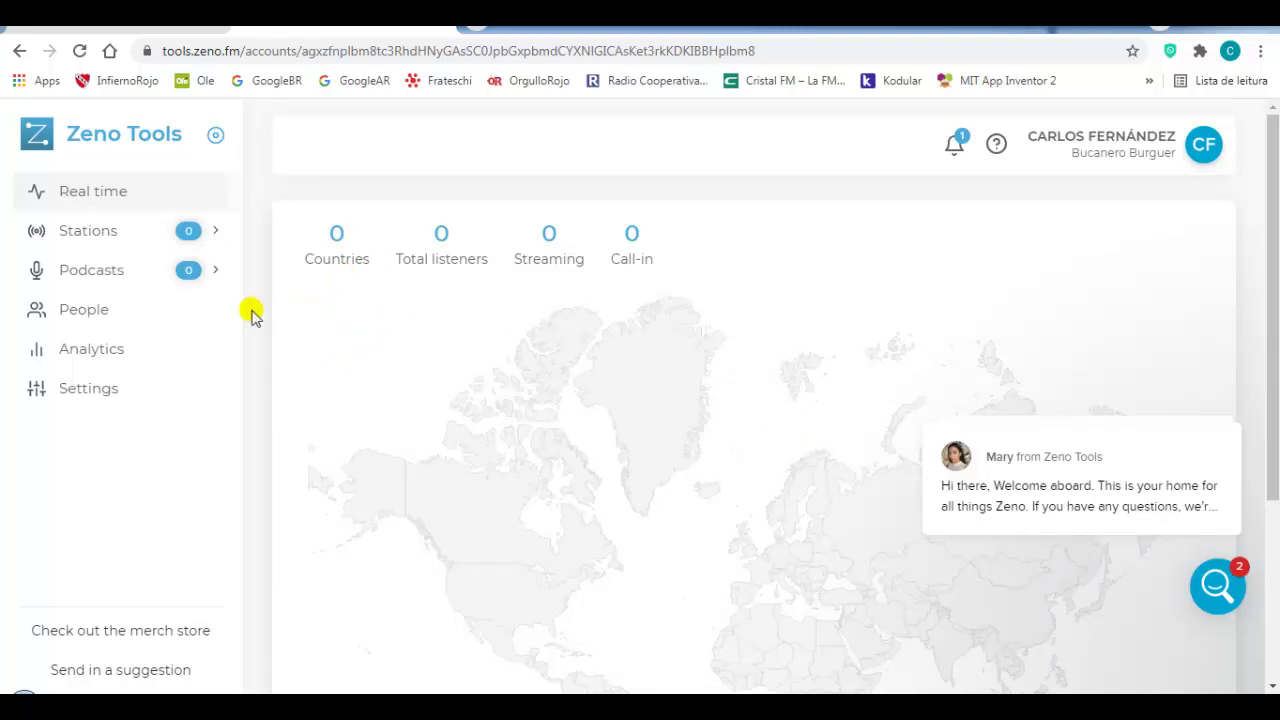
# Start adding a new station and name it Radio Bucanero.
pyautogui.click(88, 236)
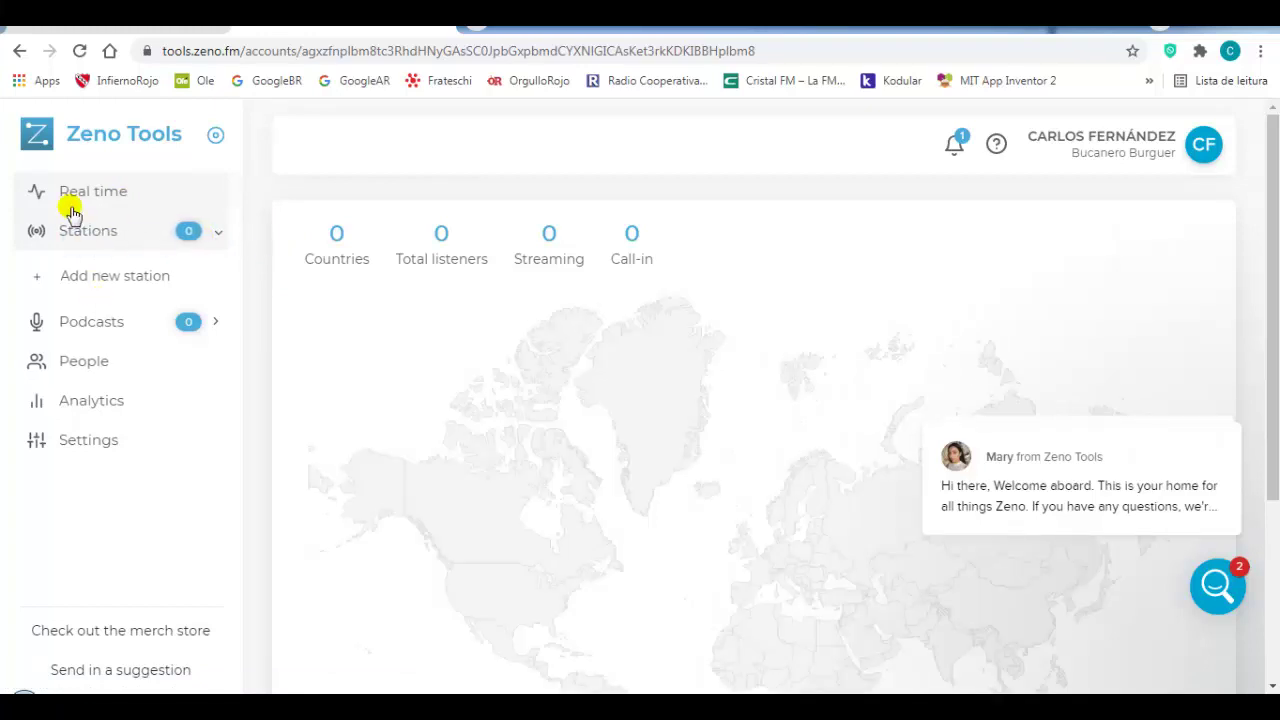
pyautogui.click(97, 280)
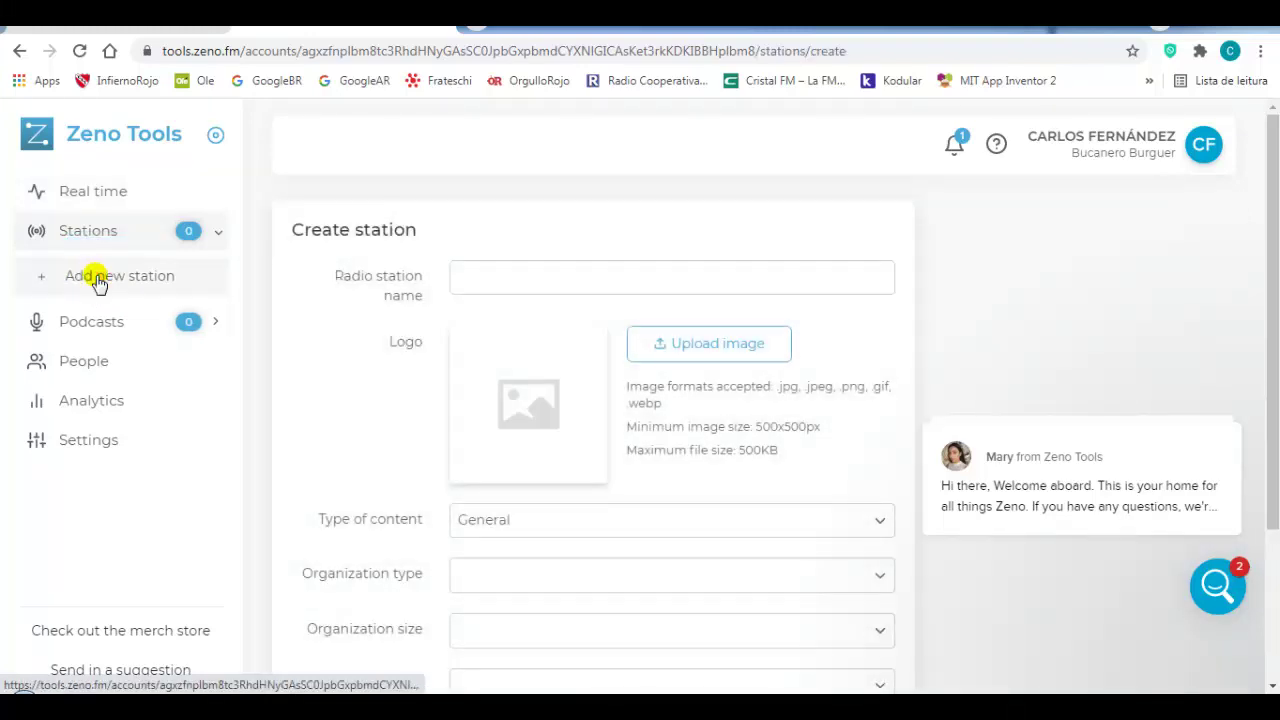
pyautogui.click(474, 275)
pyautogui.click(474, 275)
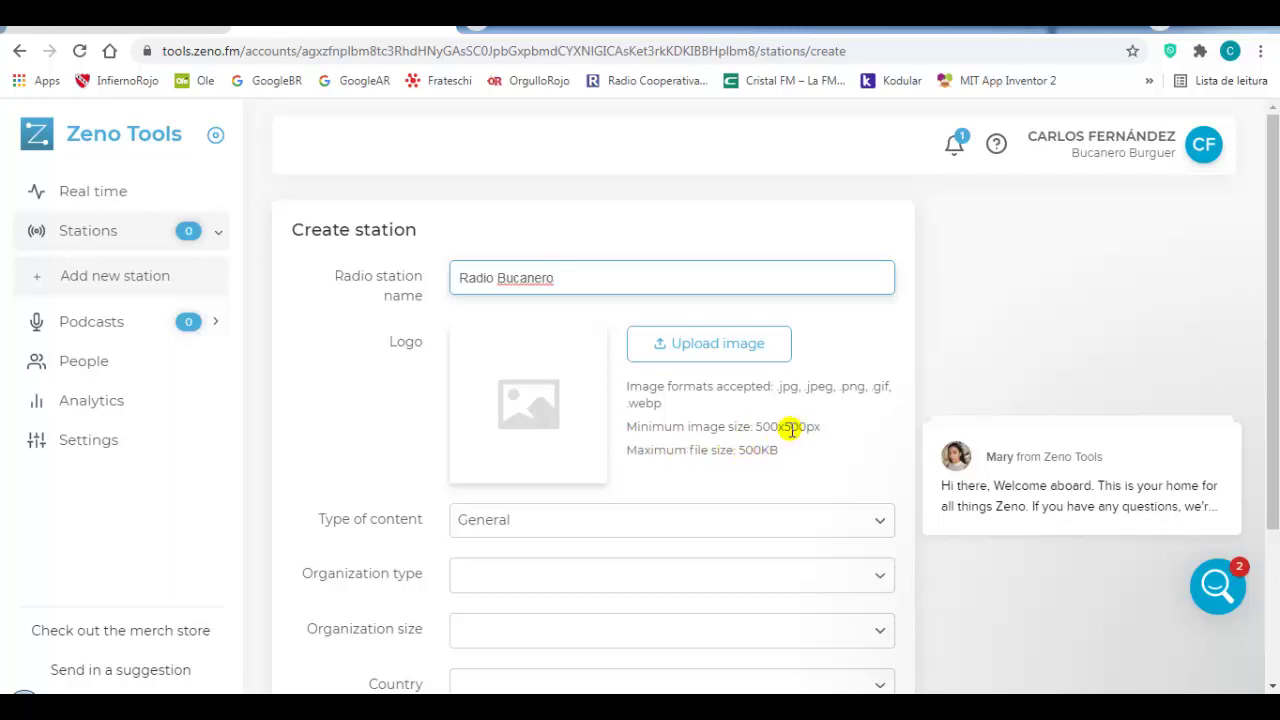
# Upload the Logo image from the RadioWeb folder as the station's logo.
pyautogui.click(709, 345)
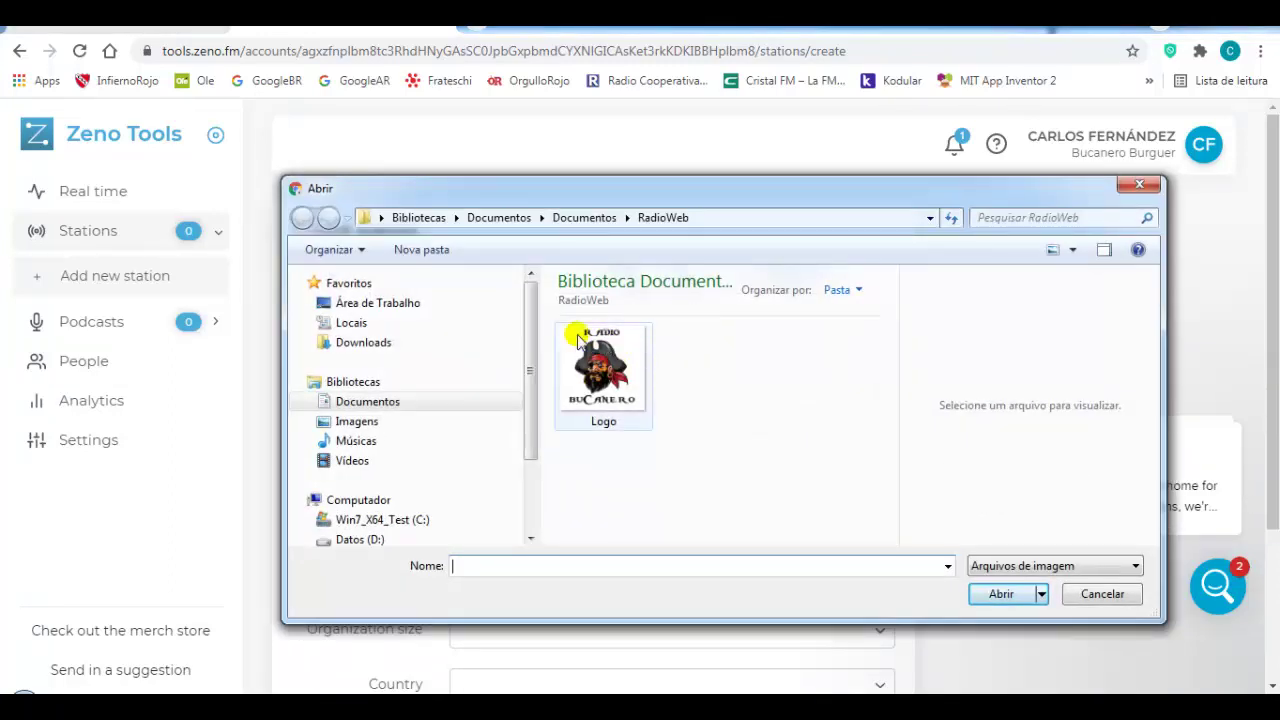
pyautogui.click(597, 366)
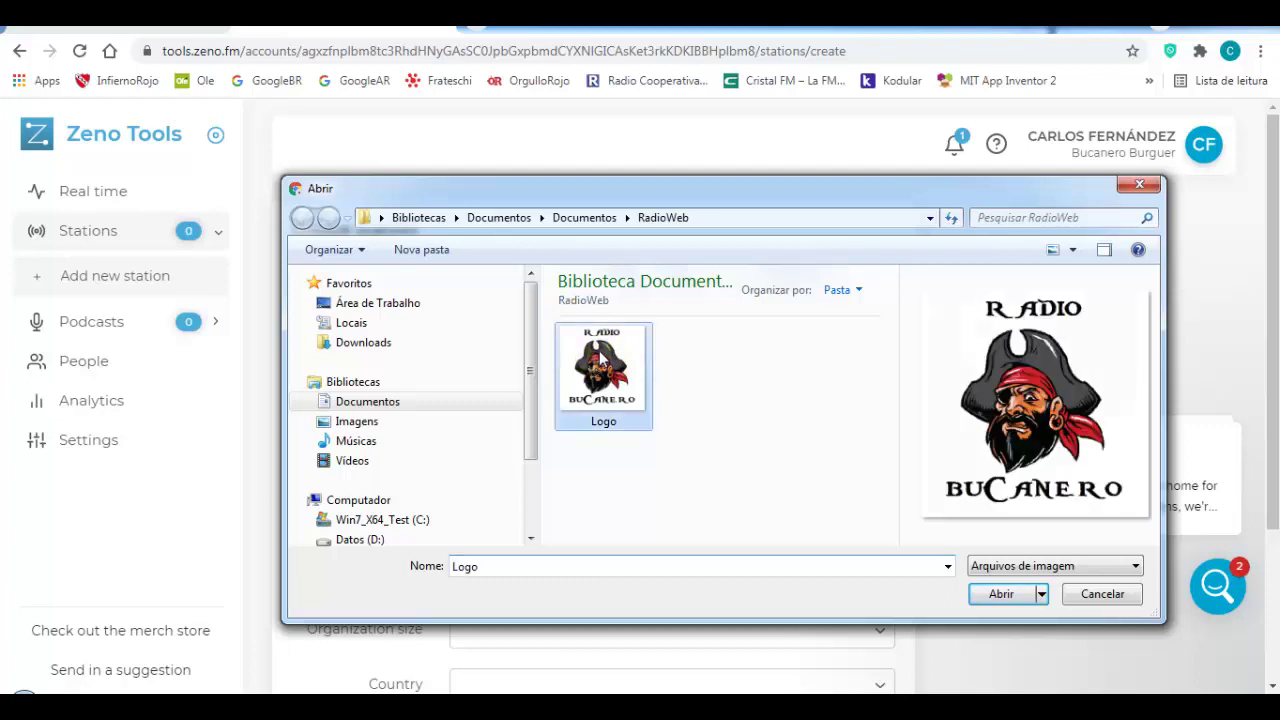
pyautogui.click(1000, 596)
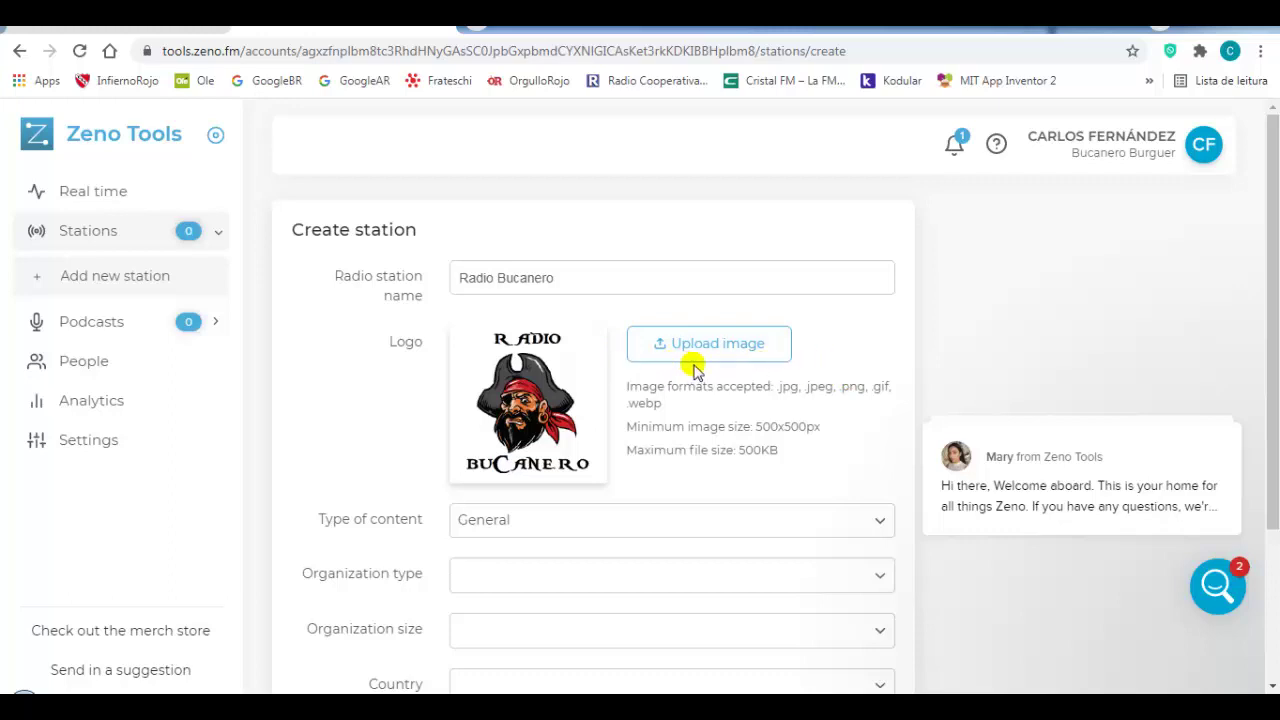
# Set the station's type of content to General and its organization type to Professional internet radio only.
pyautogui.scroll(-1, 788, 410)
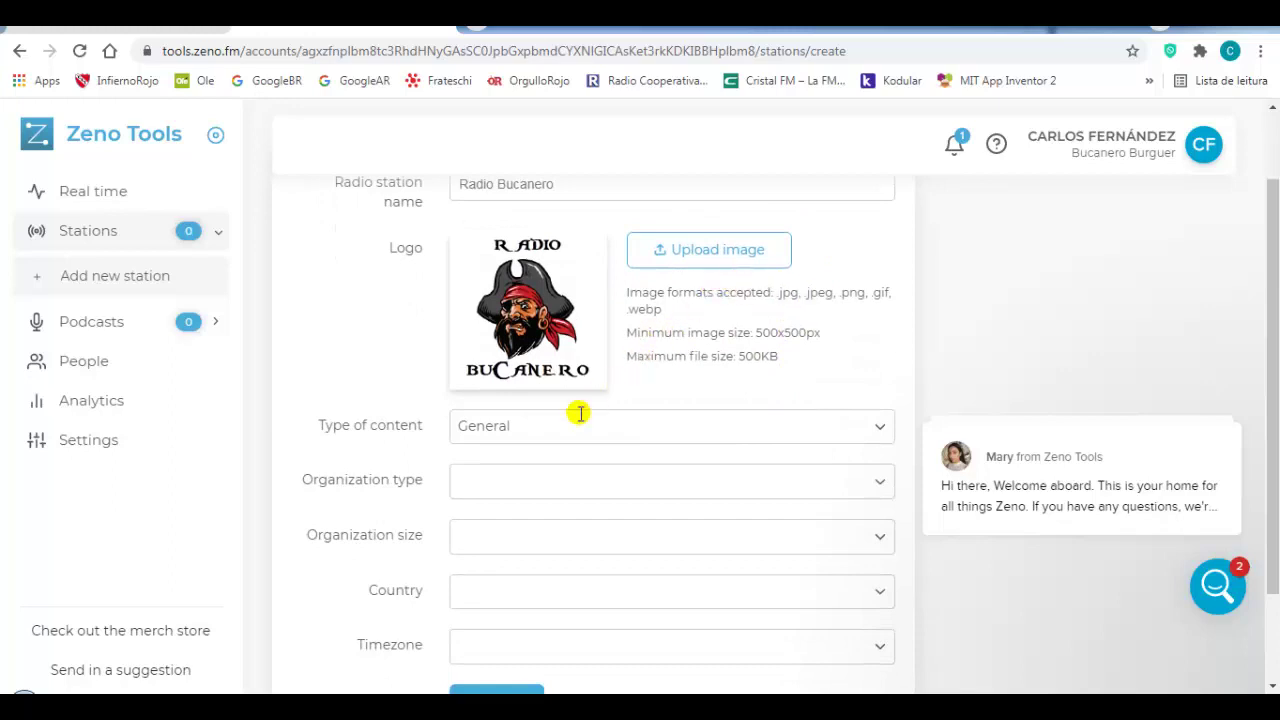
pyautogui.click(879, 427)
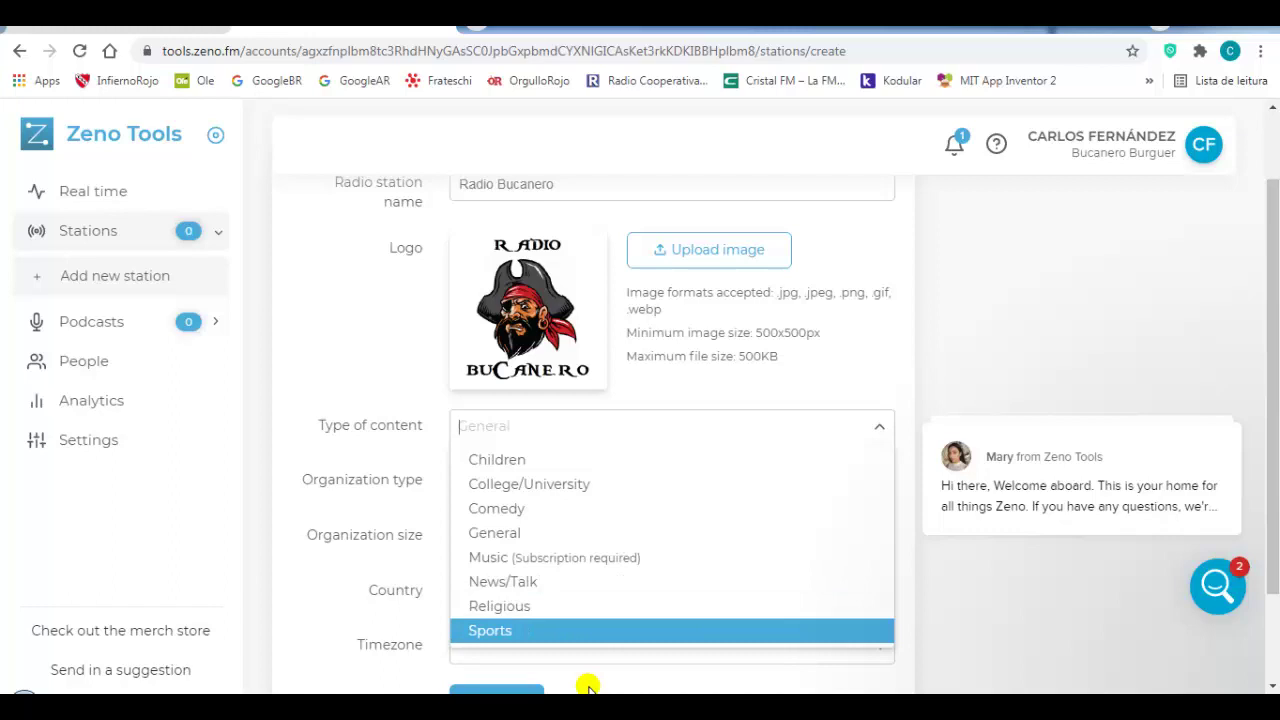
pyautogui.click(527, 532)
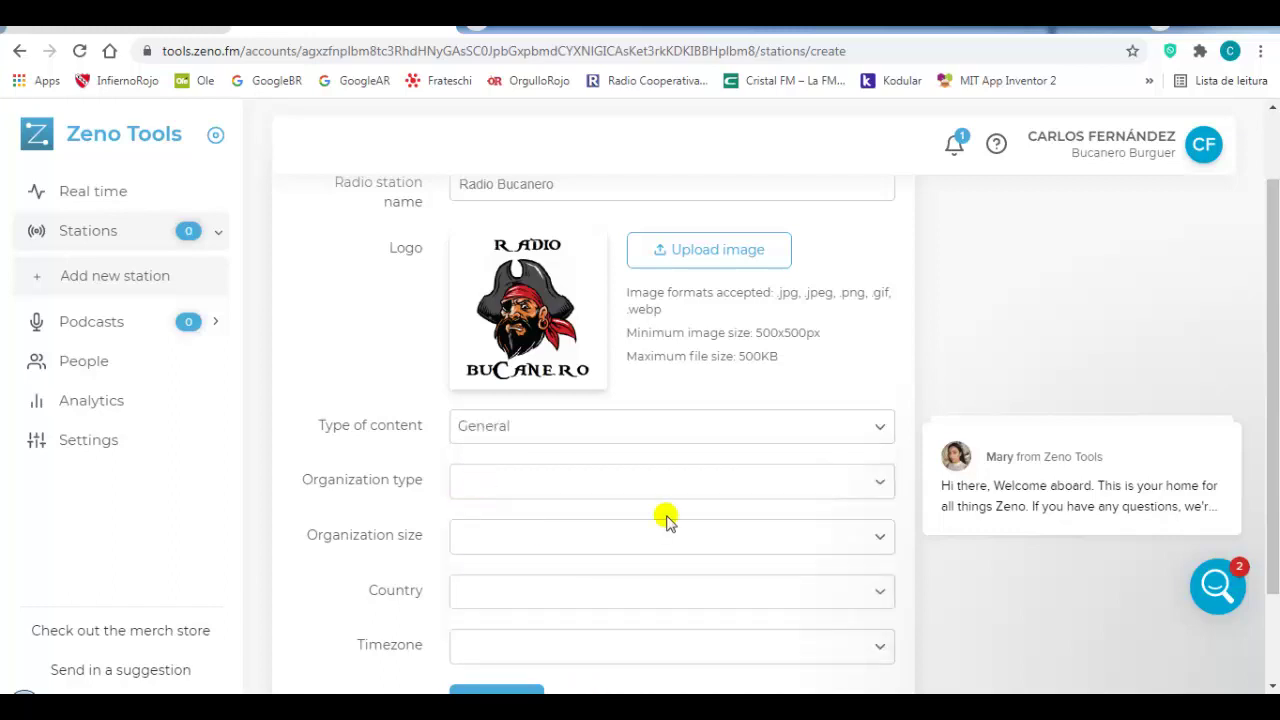
pyautogui.click(882, 481)
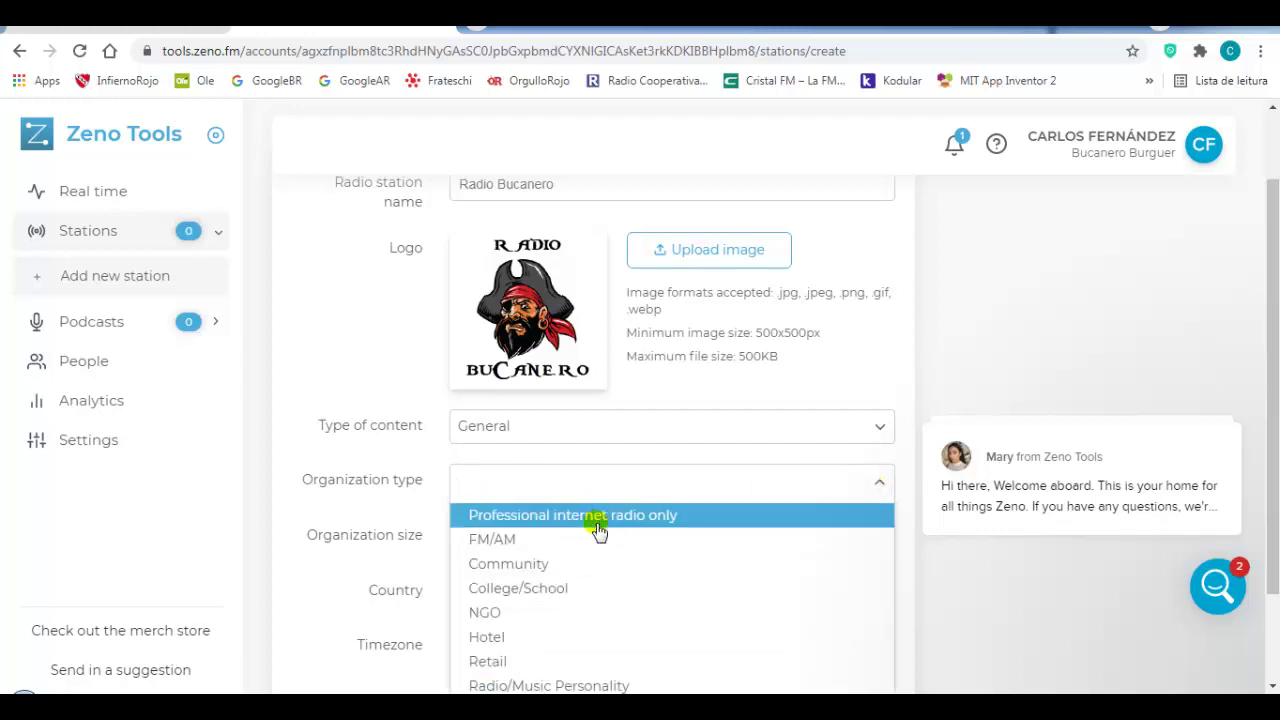
pyautogui.scroll(-2, 829, 531)
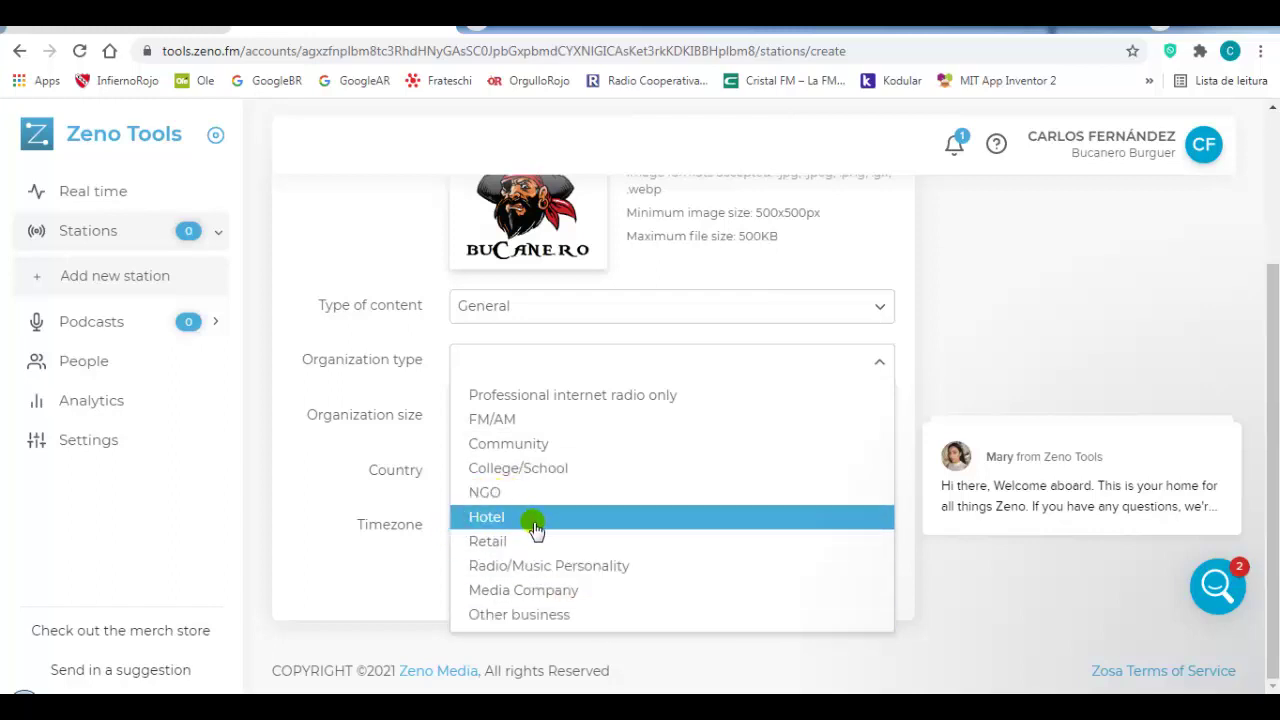
pyautogui.click(557, 399)
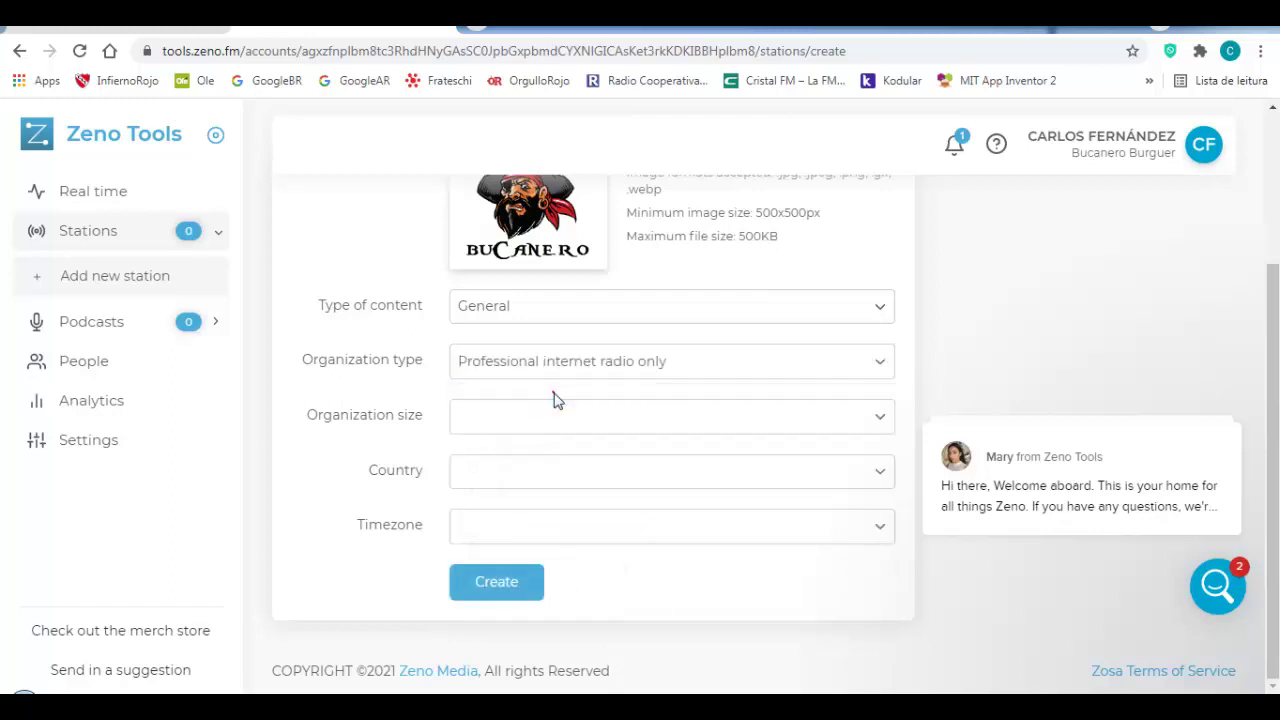
# Set the organization size to 5-10 people and the country to Brazil.
pyautogui.click(881, 416)
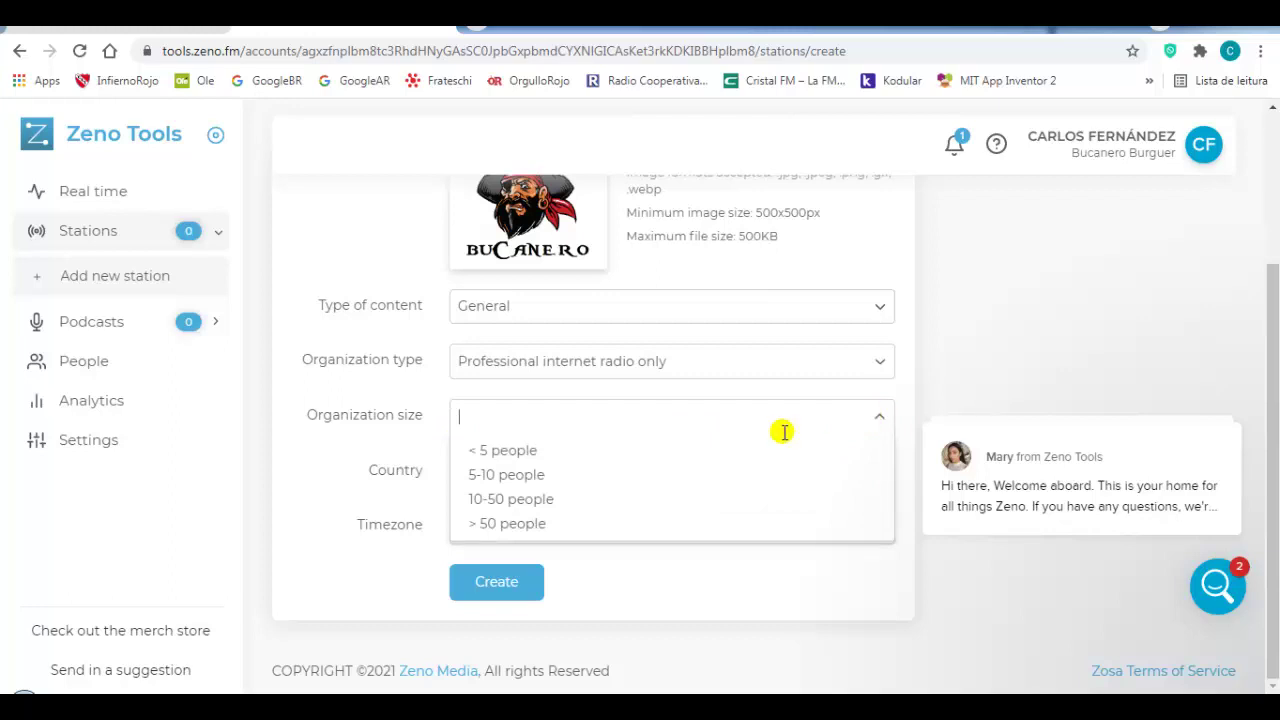
pyautogui.click(541, 475)
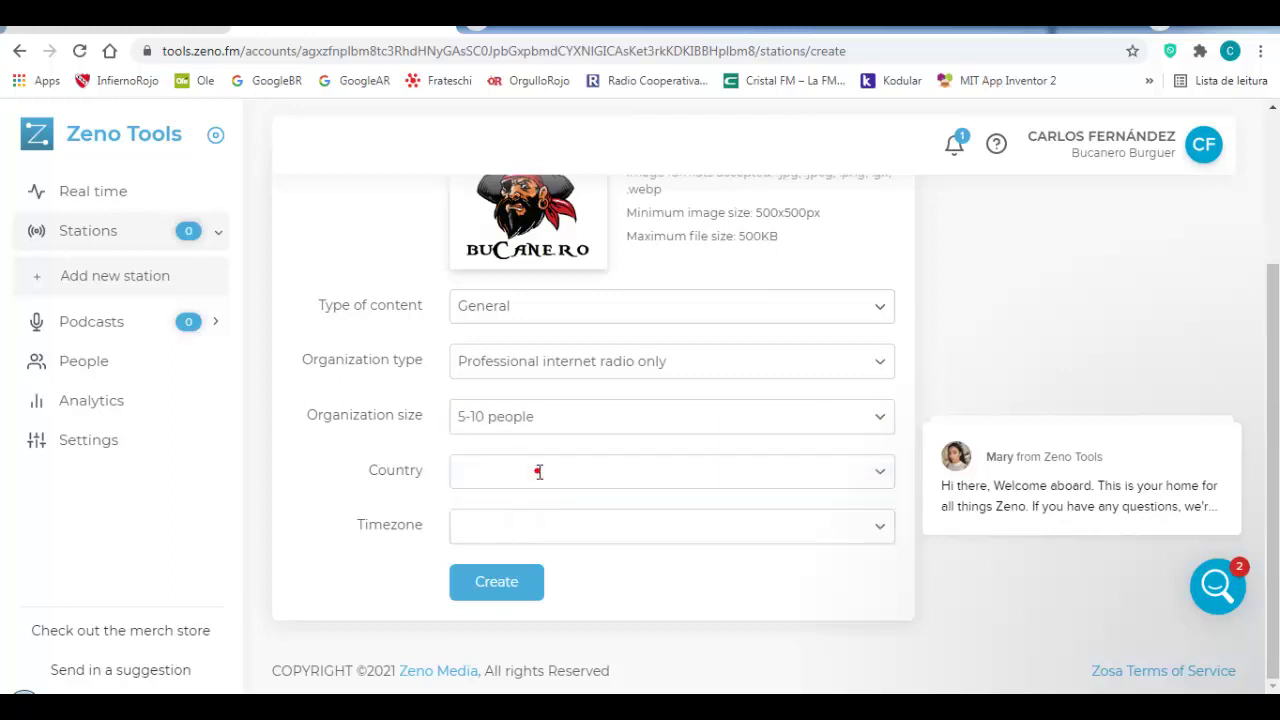
pyautogui.click(878, 471)
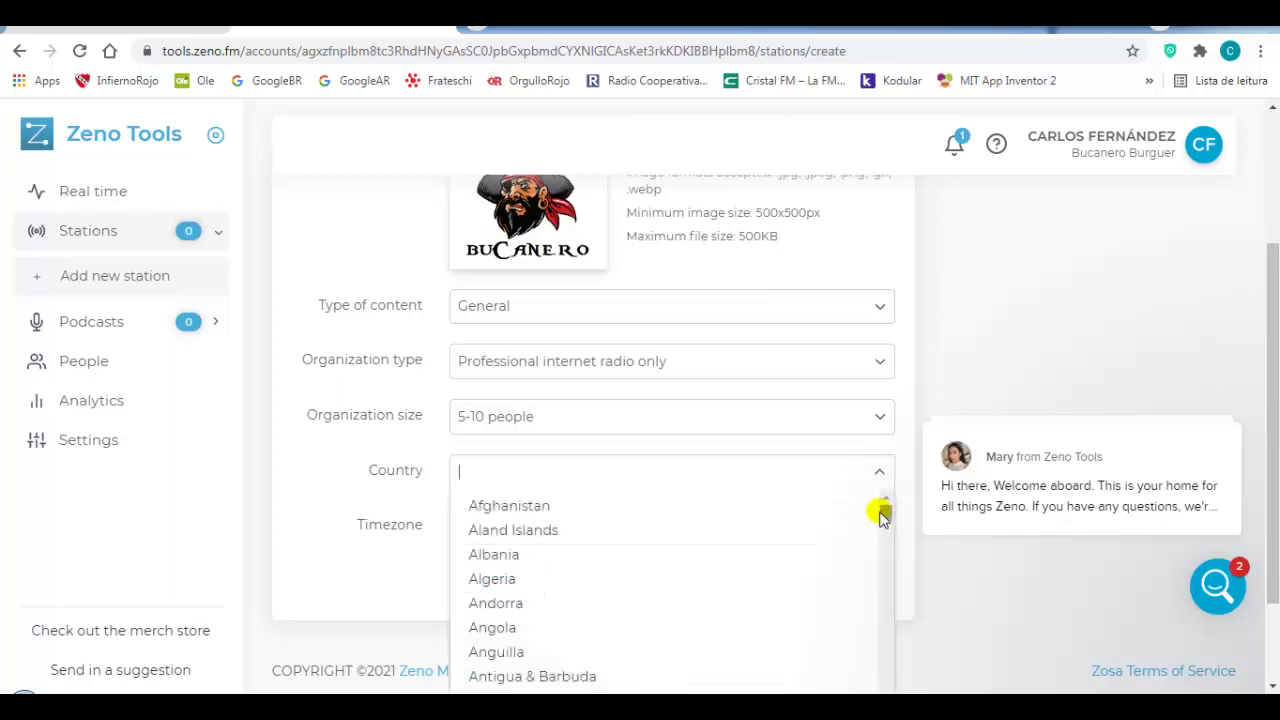
pyautogui.moveTo(884, 517); pyautogui.dragTo(886, 550)
pyautogui.click(570, 532)
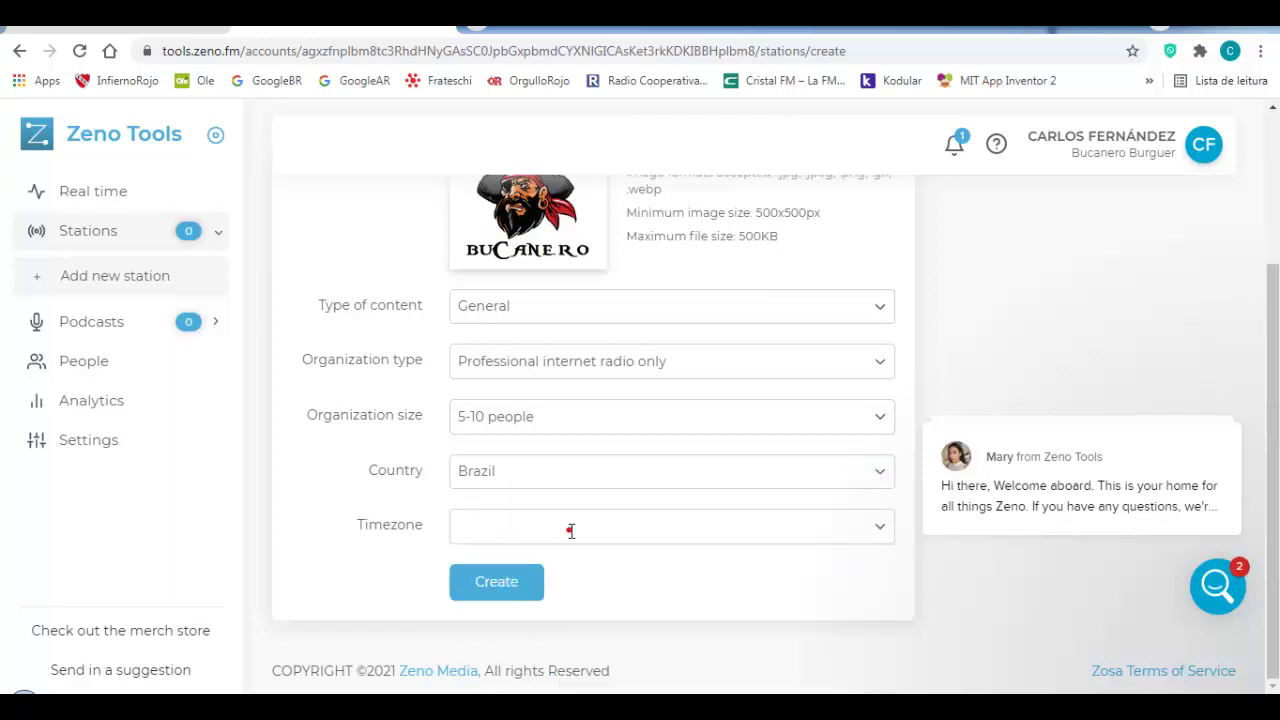
# Set the timezone to (-03:00) Greenland, Brasilia, Montevideo and create the station.
pyautogui.click(880, 526)
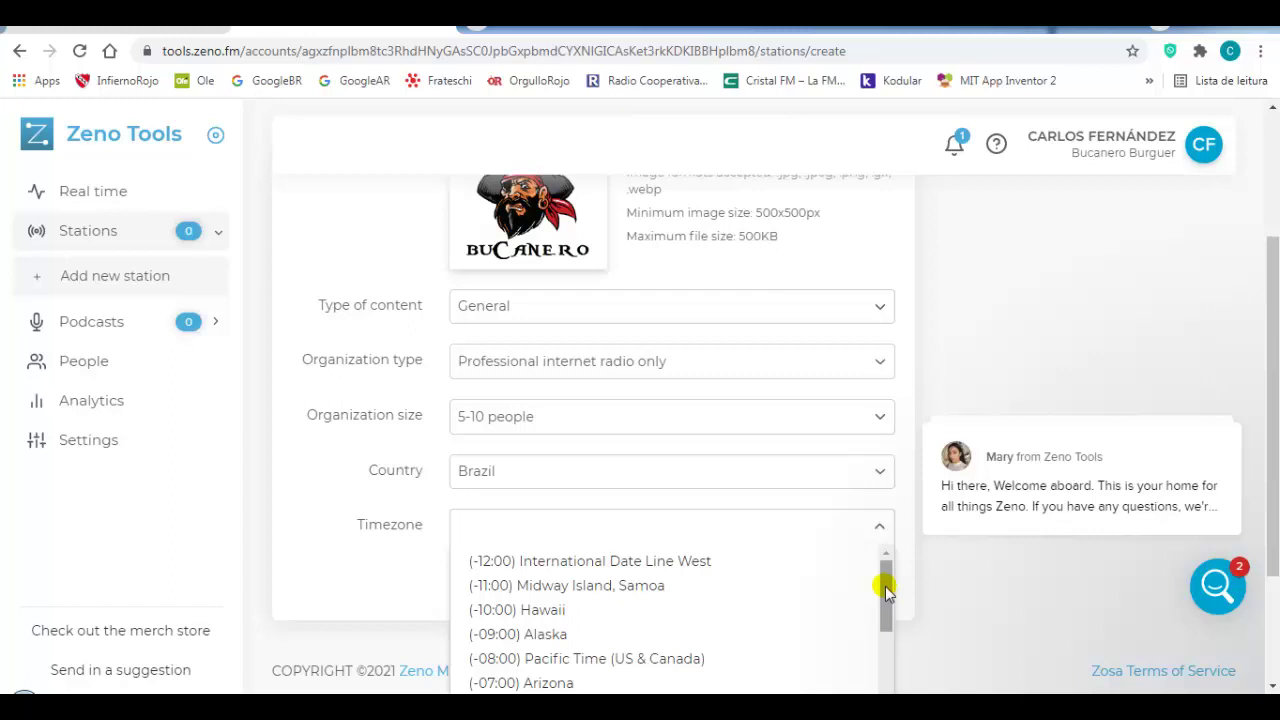
pyautogui.moveTo(885, 586); pyautogui.dragTo(893, 673)
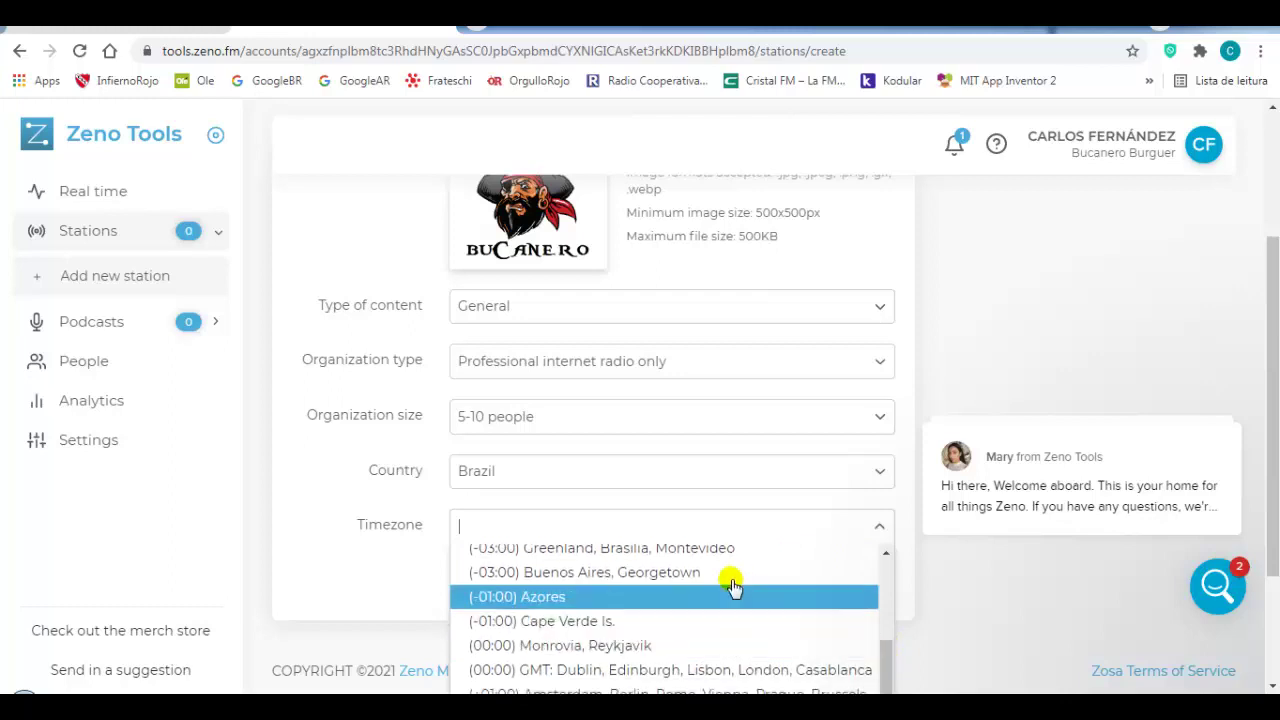
pyautogui.click(704, 551)
pyautogui.click(490, 590)
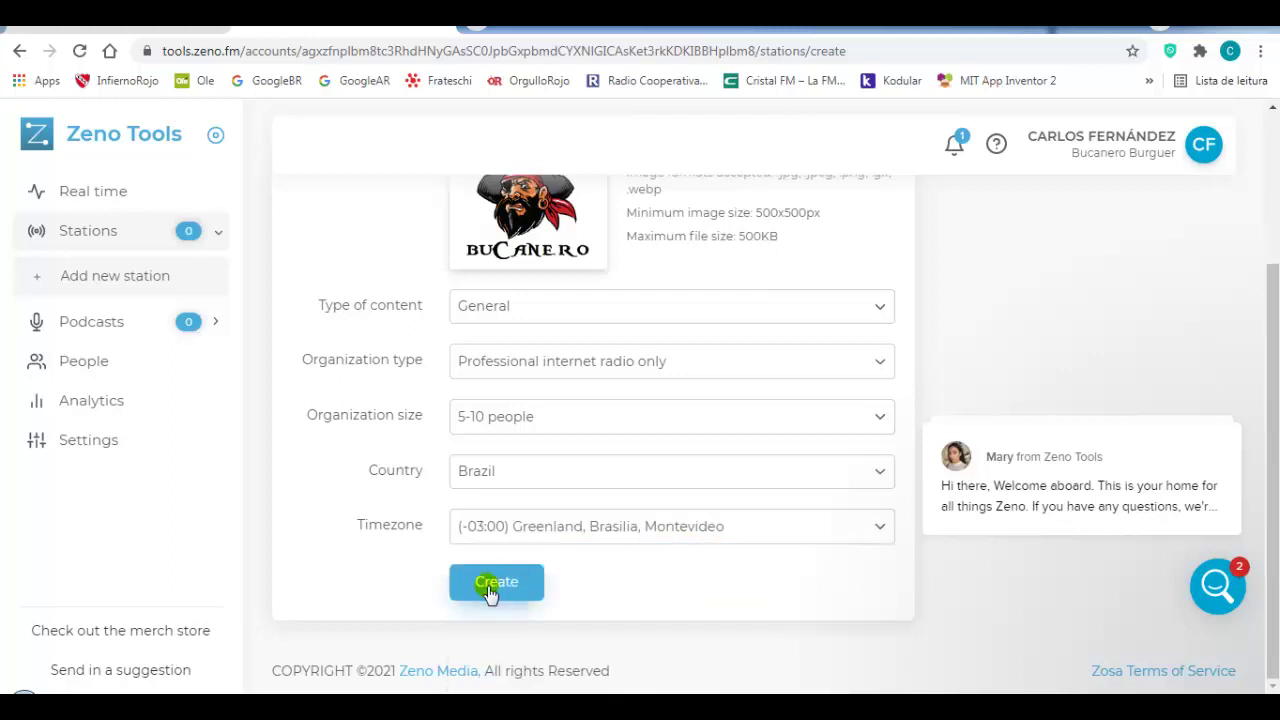
pyautogui.click(490, 590)
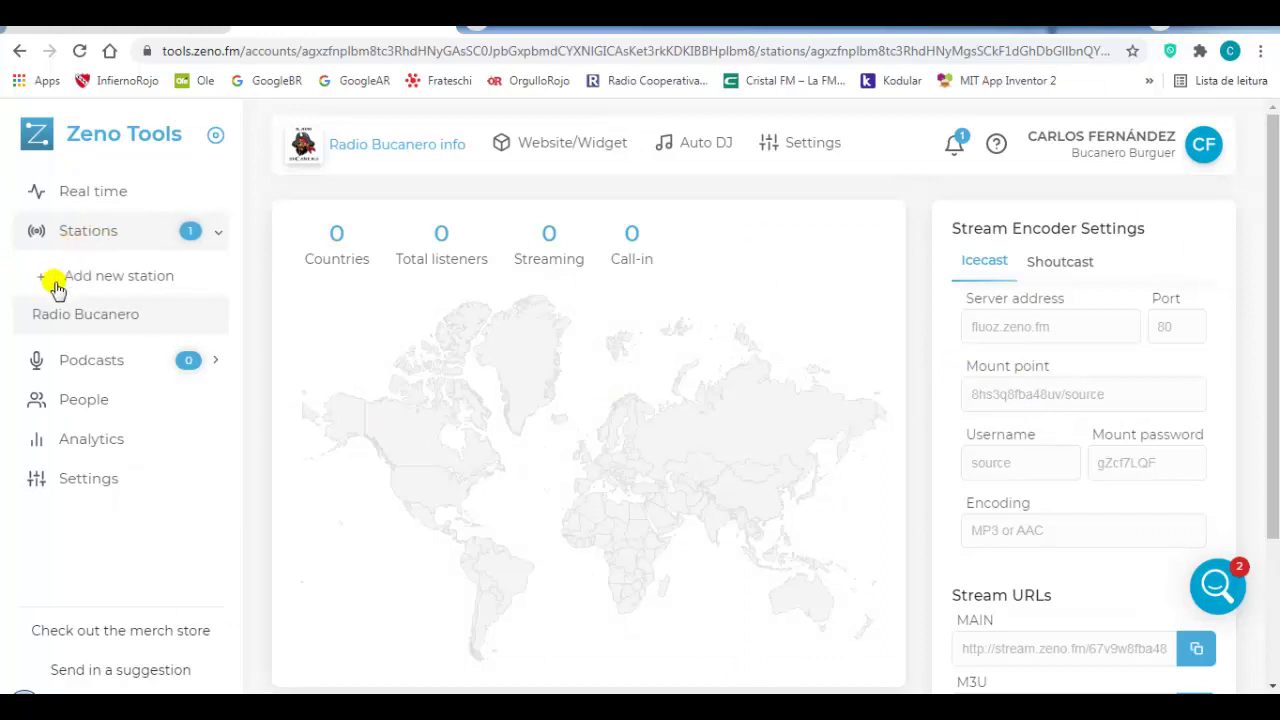
# Review the Radio Bucanero station's encoder settings and stream URLs, then view its general station settings.
pyautogui.click(219, 238)
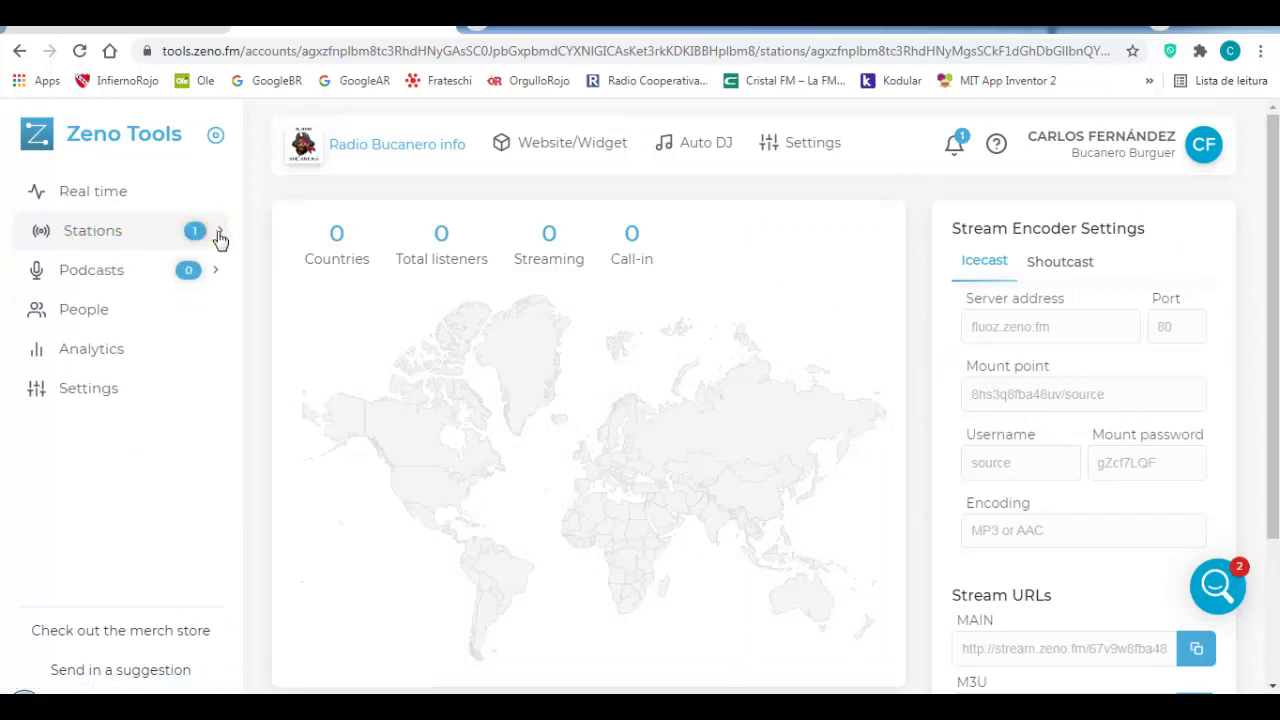
pyautogui.click(219, 238)
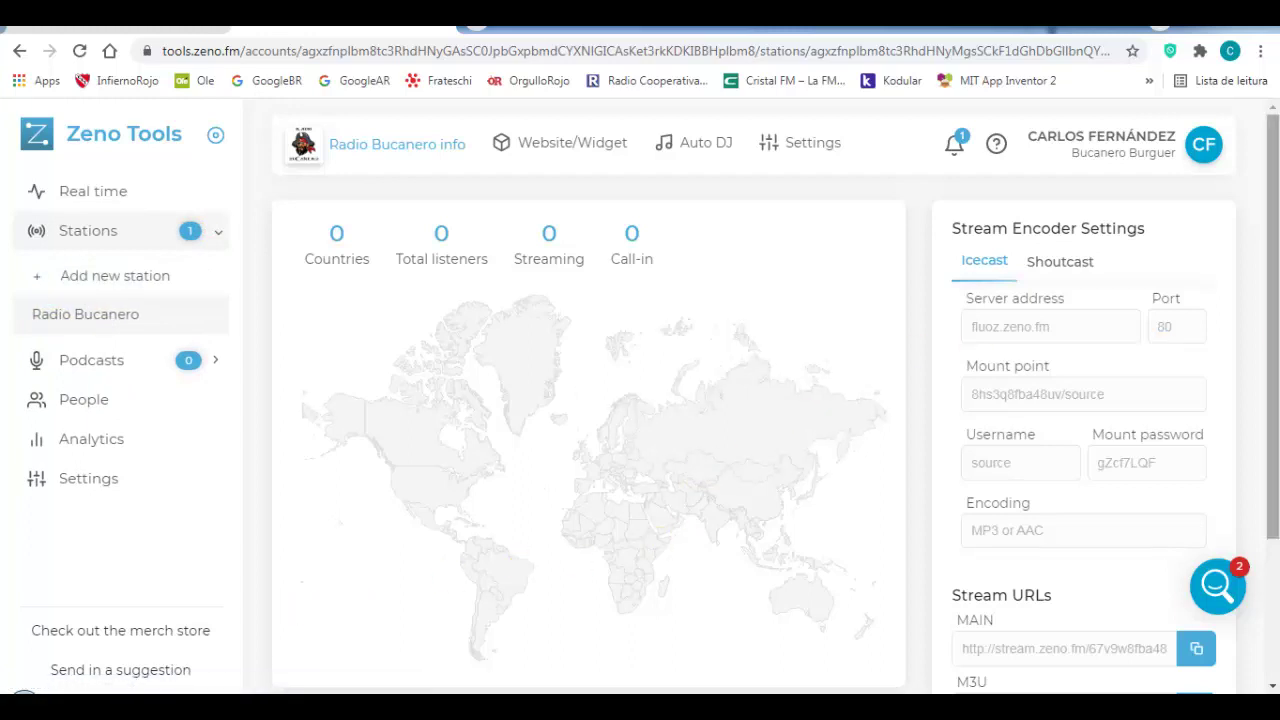
pyautogui.moveTo(1272, 340); pyautogui.dragTo(1272, 408)
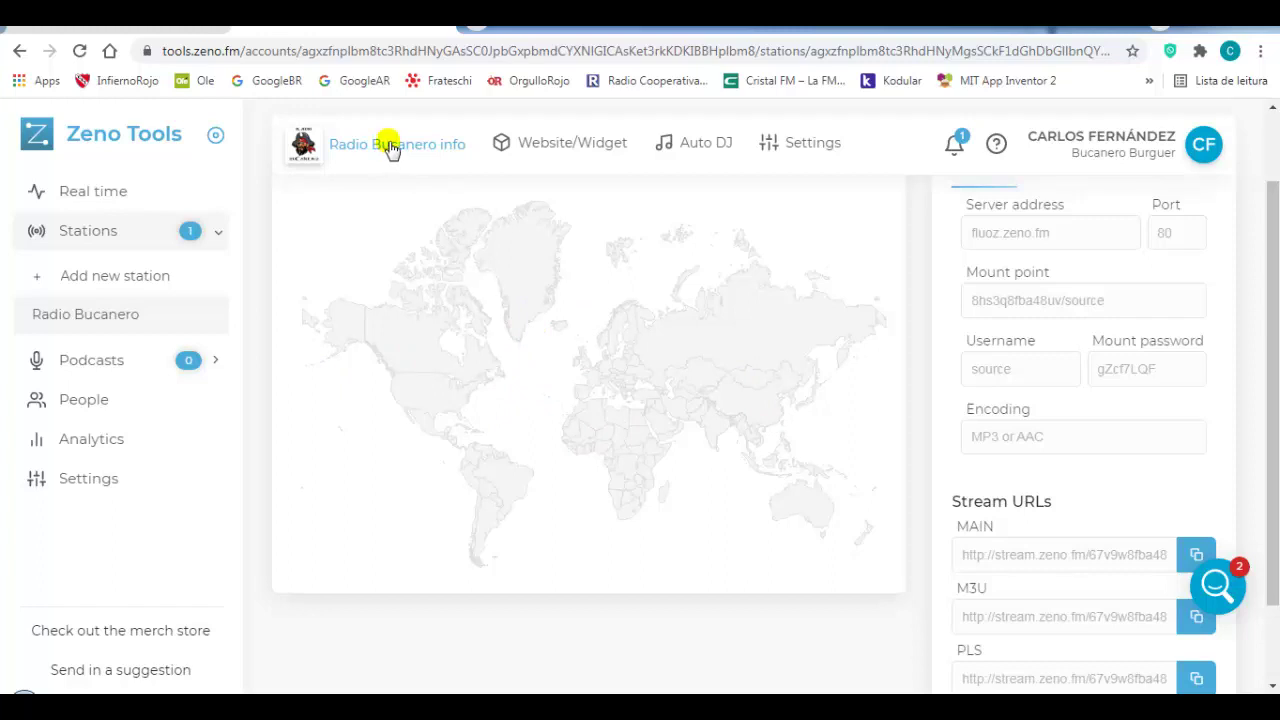
pyautogui.click(107, 318)
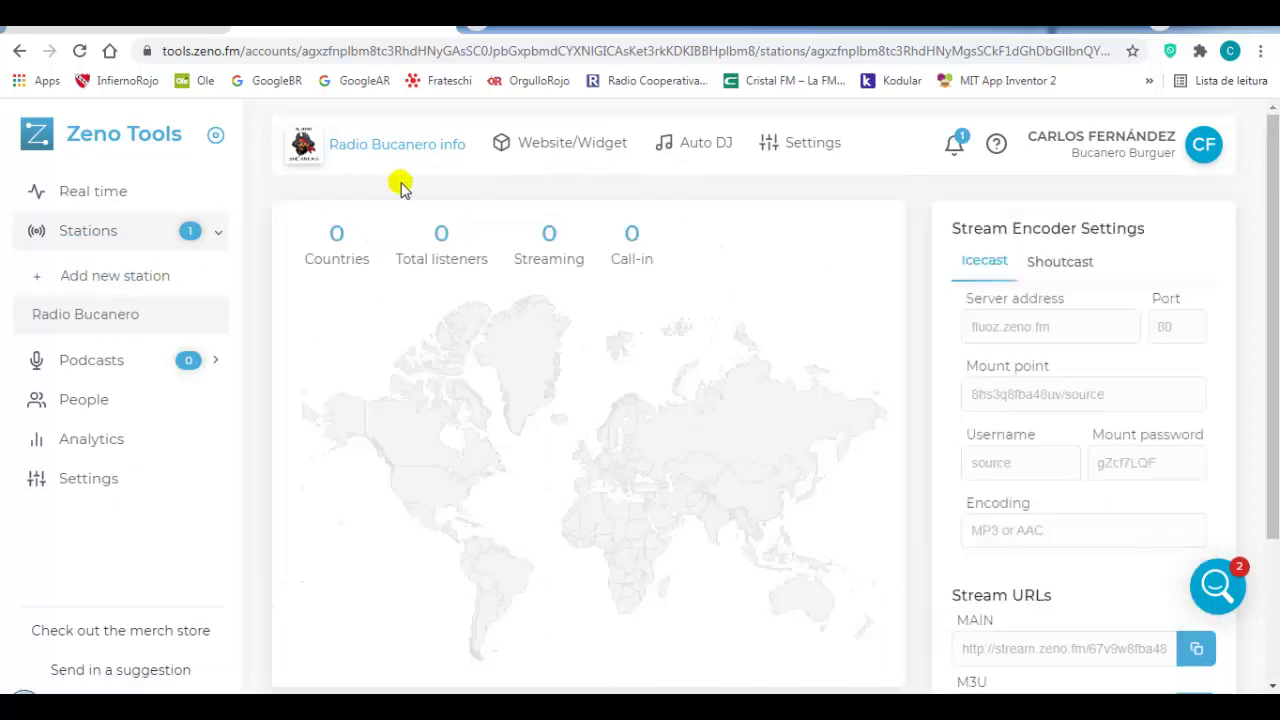
pyautogui.click(813, 145)
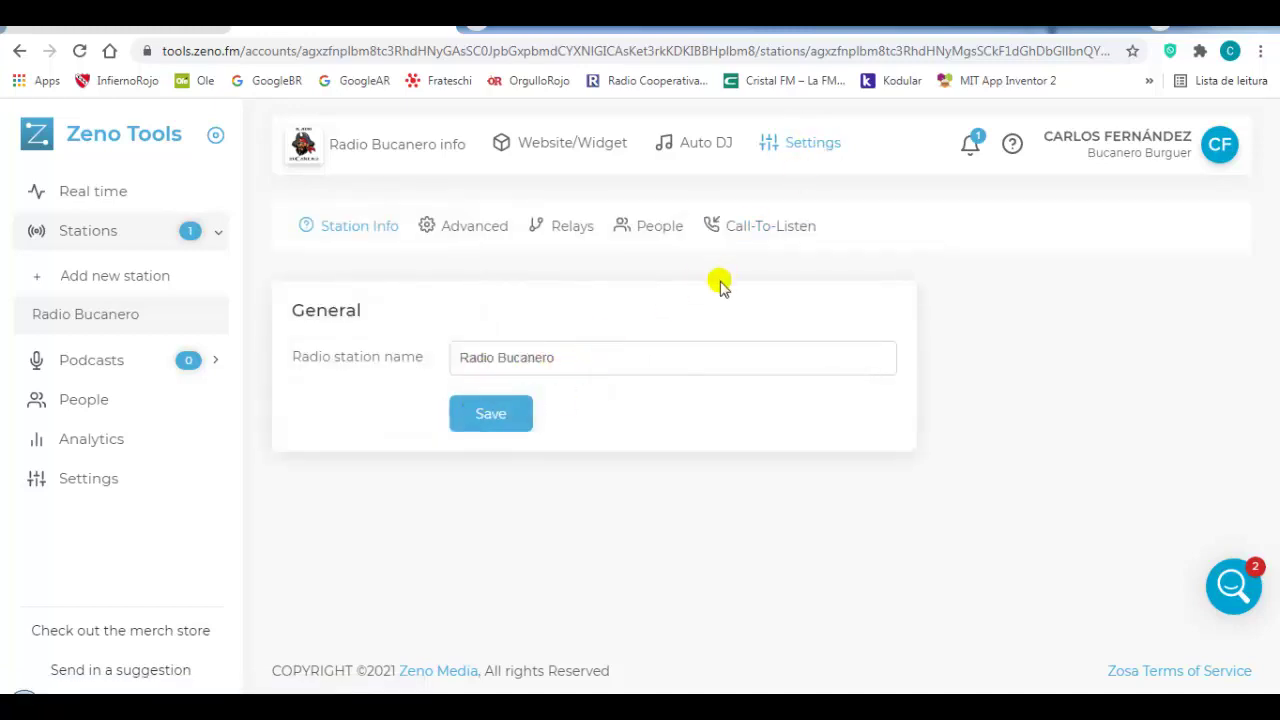
# Copy the station's microsite URL from its page settings, open it in a new browser tab and try the player.
pyautogui.click(566, 147)
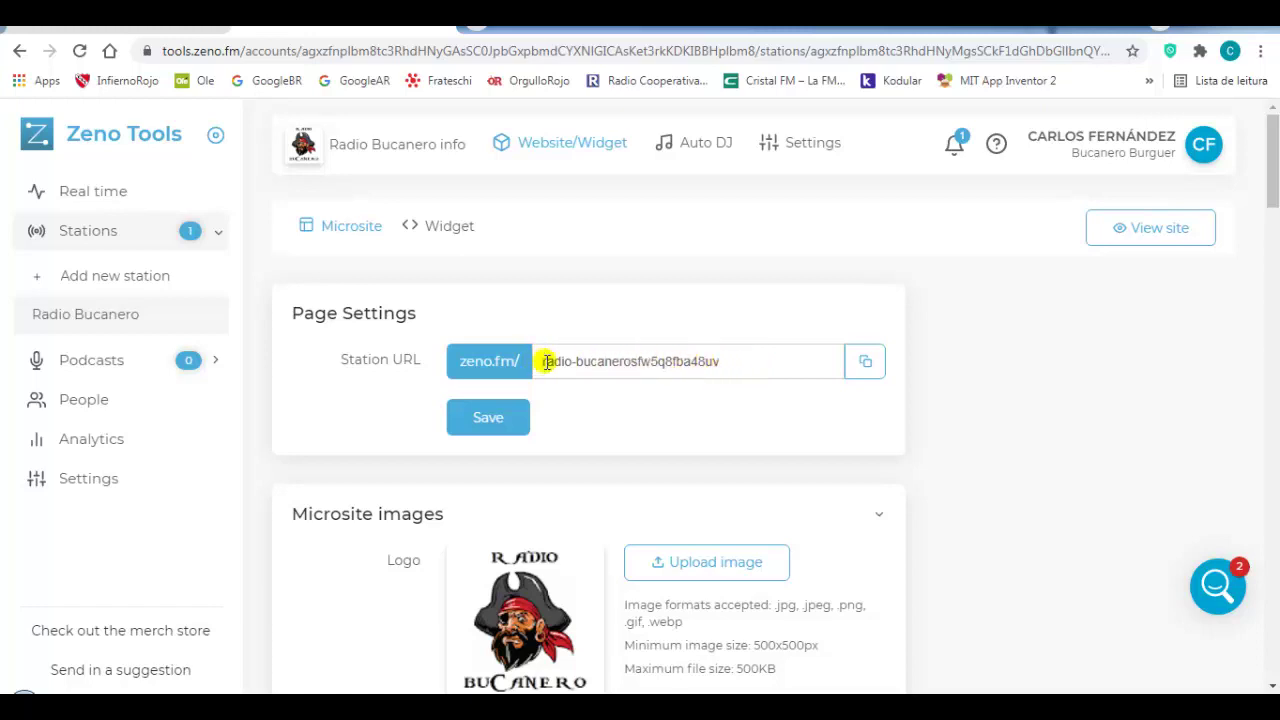
pyautogui.click(865, 365)
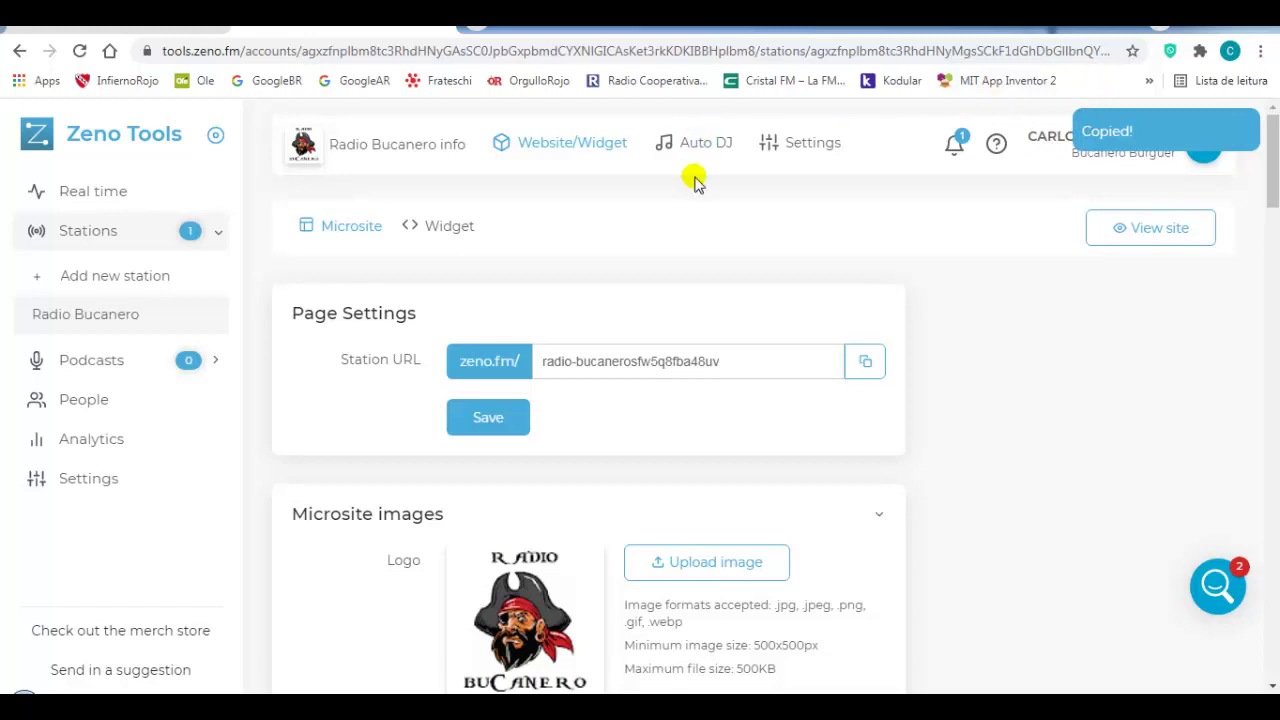
pyautogui.hotkey('ctrl', 't')
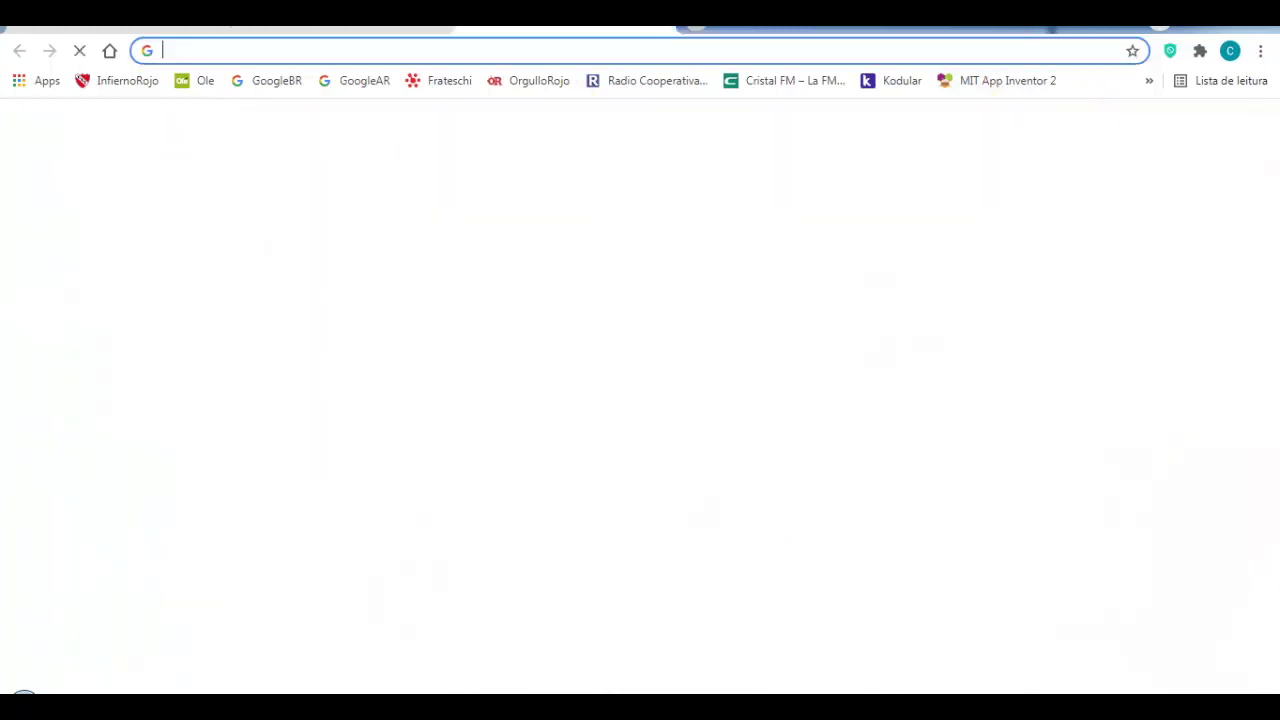
pyautogui.click(302, 49)
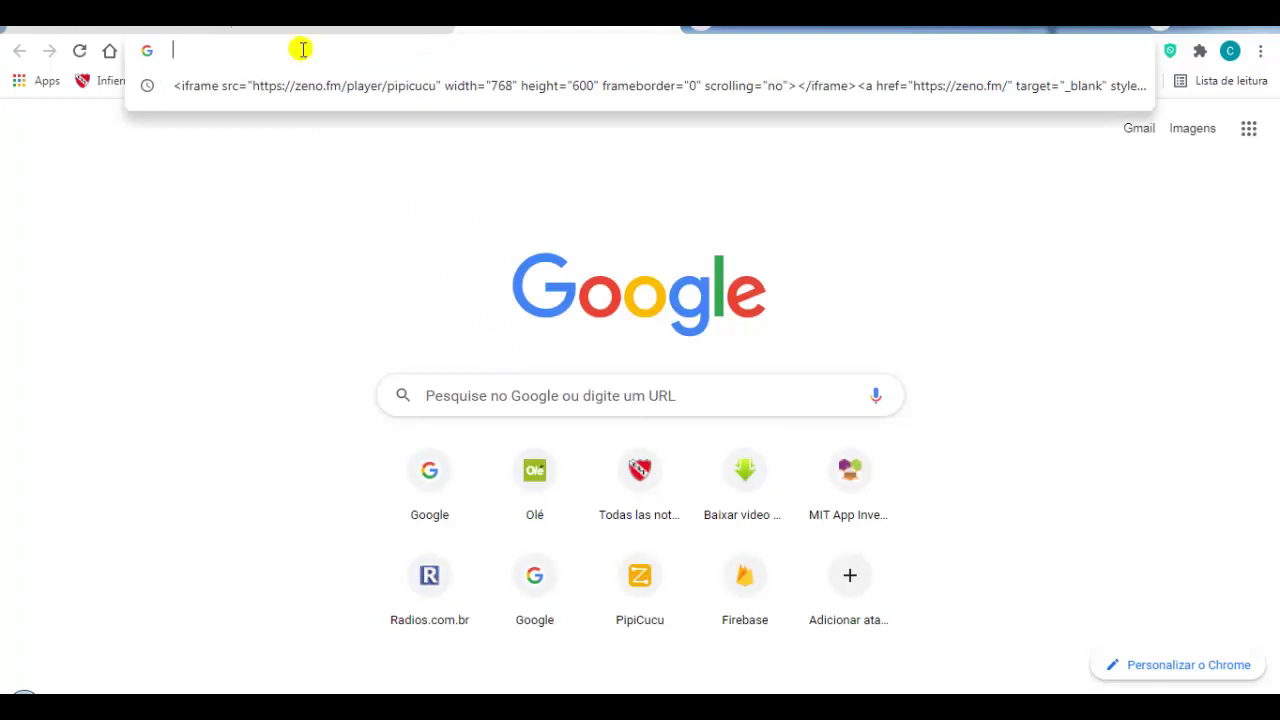
pyautogui.hotkey('ctrl', 'v')
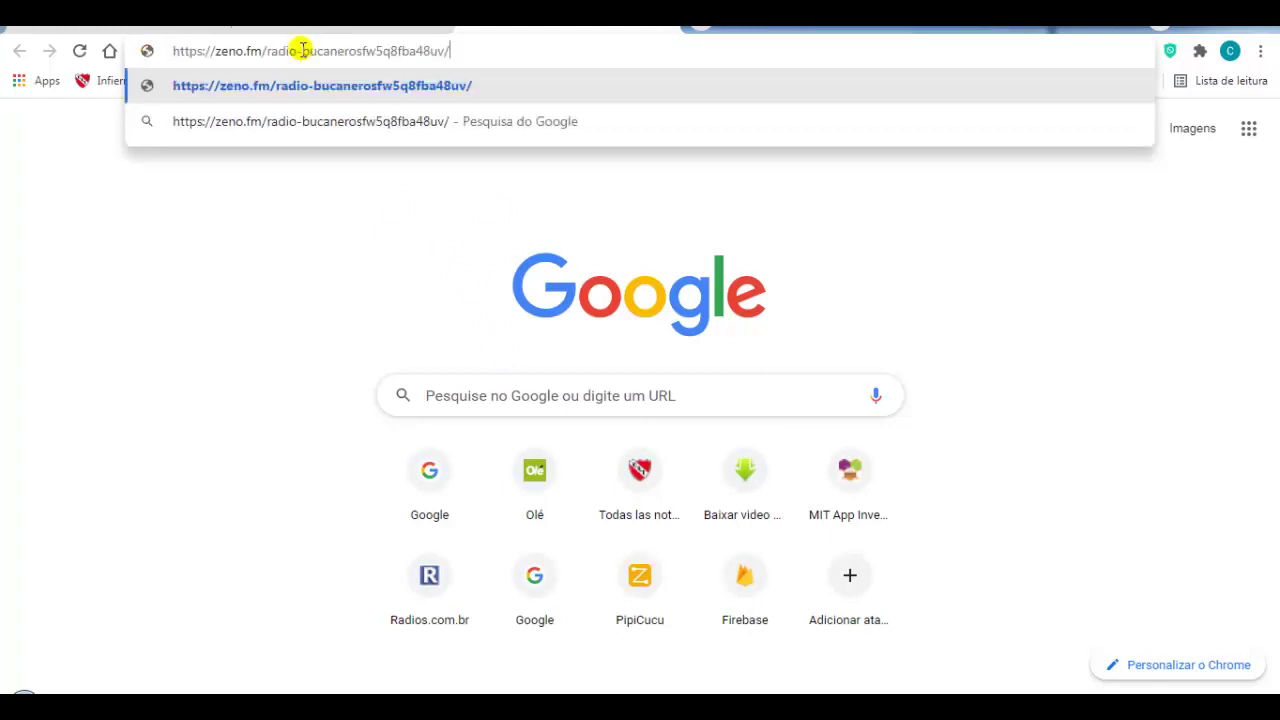
pyautogui.press('Return')
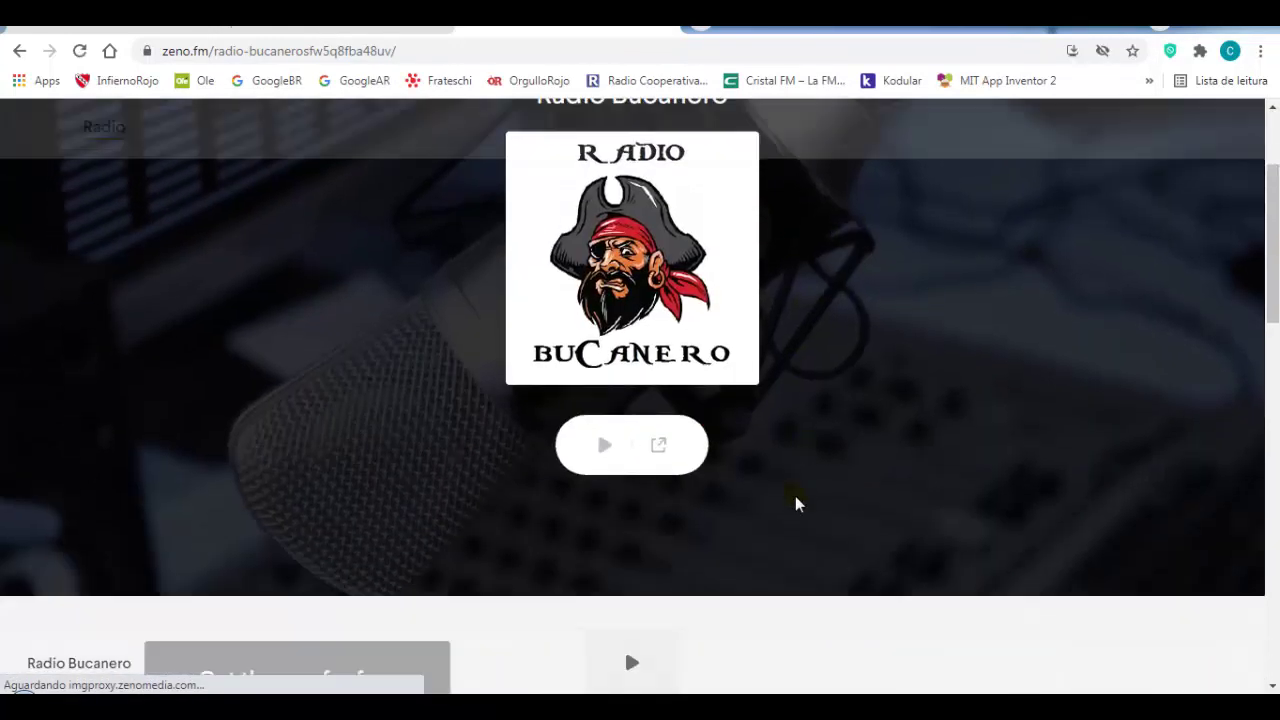
pyautogui.click(607, 450)
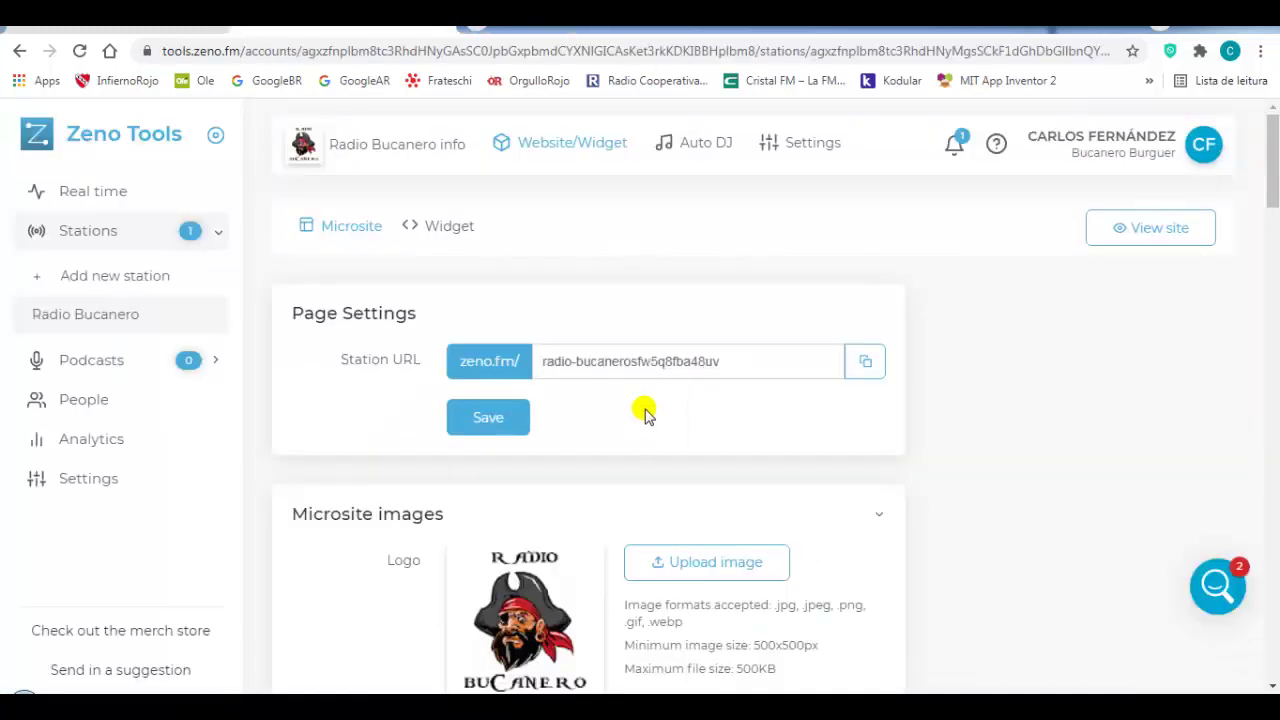
# Save the page settings and enter "A radio do Bucanero Burguer" as the About text in the station profile.
pyautogui.scroll(-1, 645, 410)
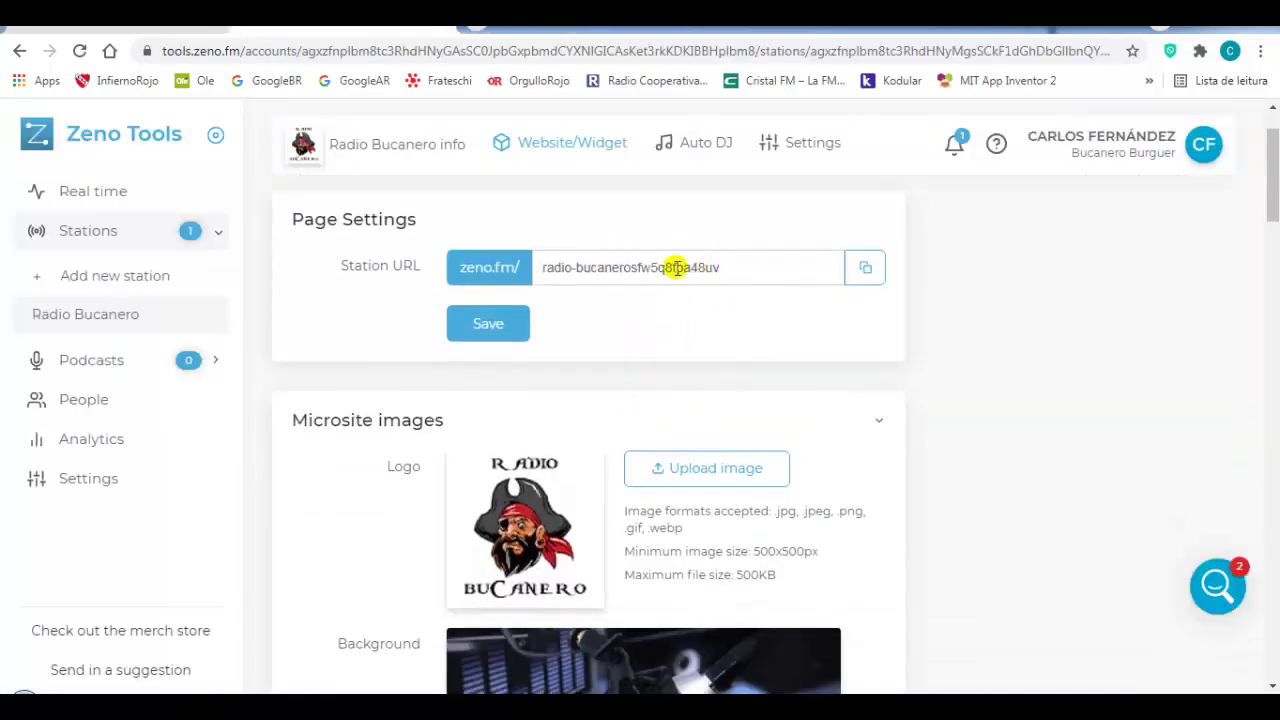
pyautogui.click(490, 330)
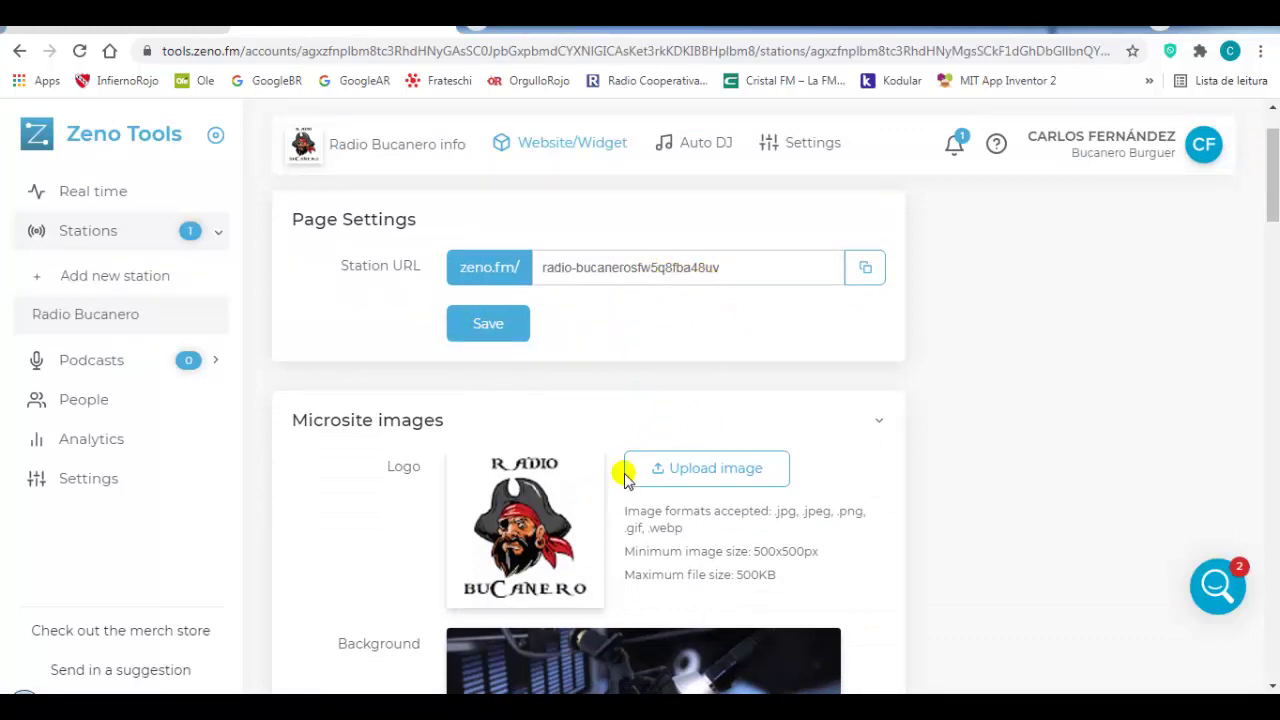
pyautogui.scroll(-2, 630, 455)
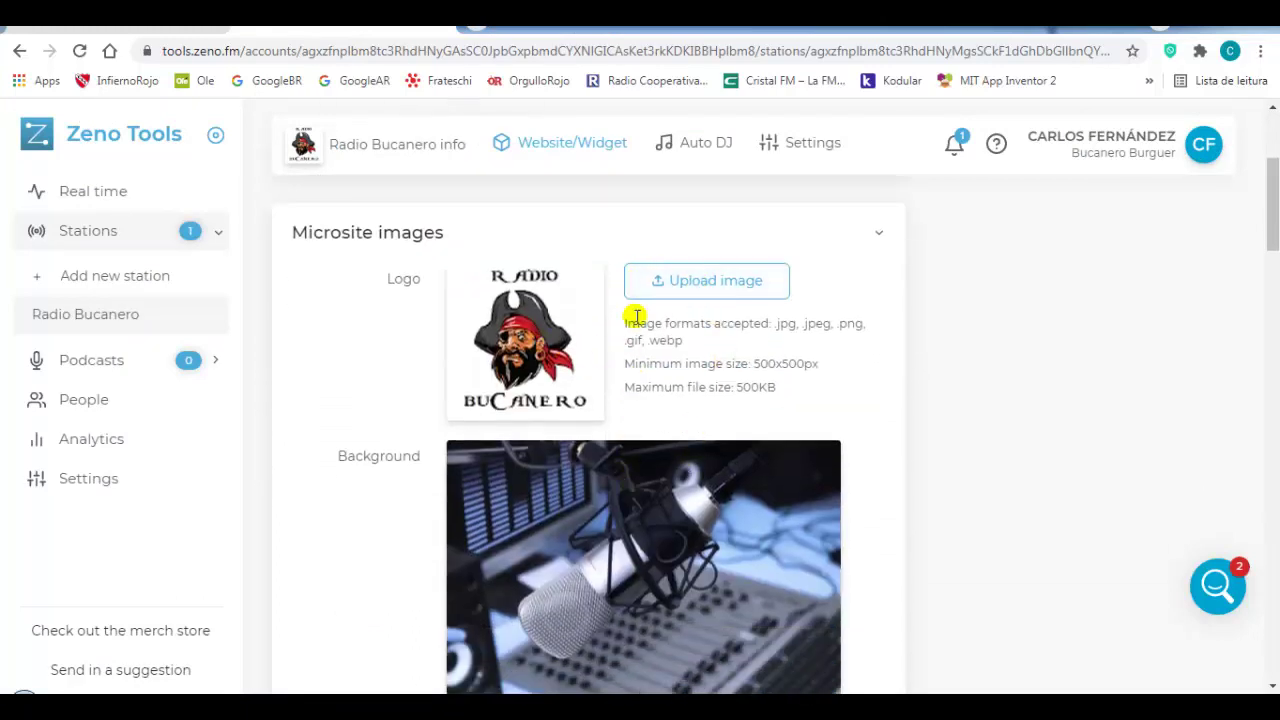
pyautogui.scroll(-2, 637, 489)
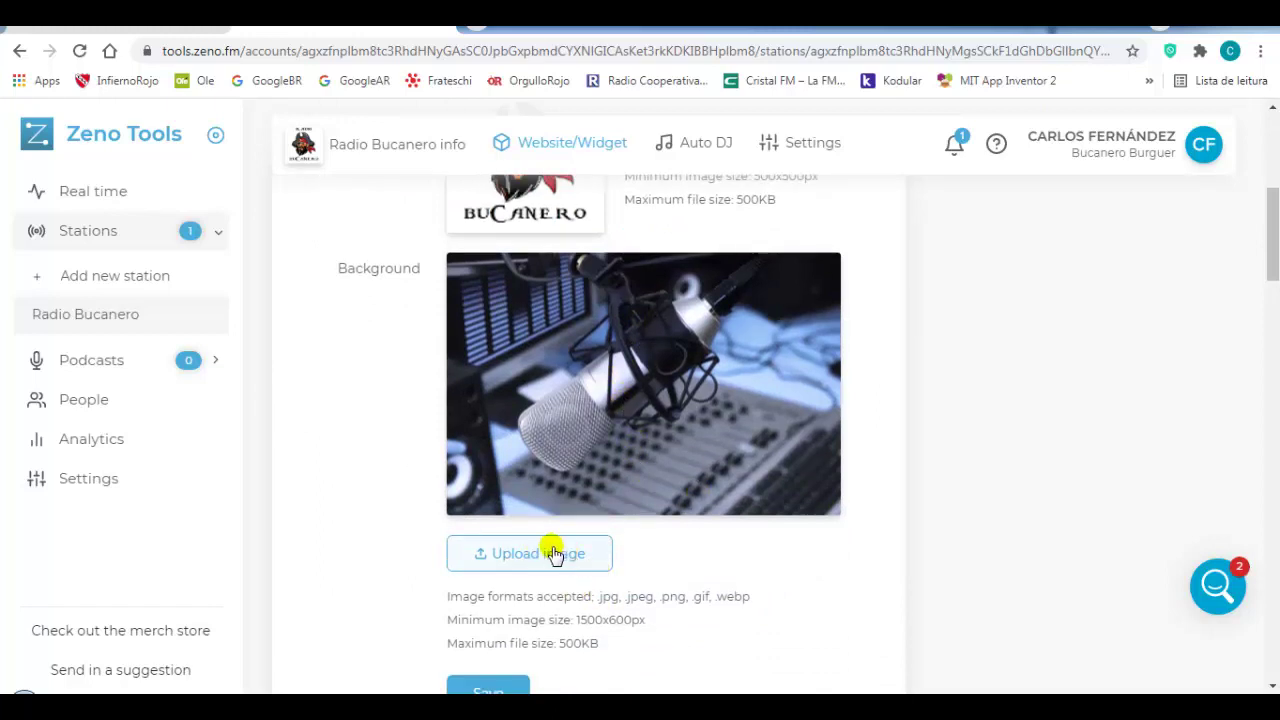
pyautogui.scroll(-2, 640, 395)
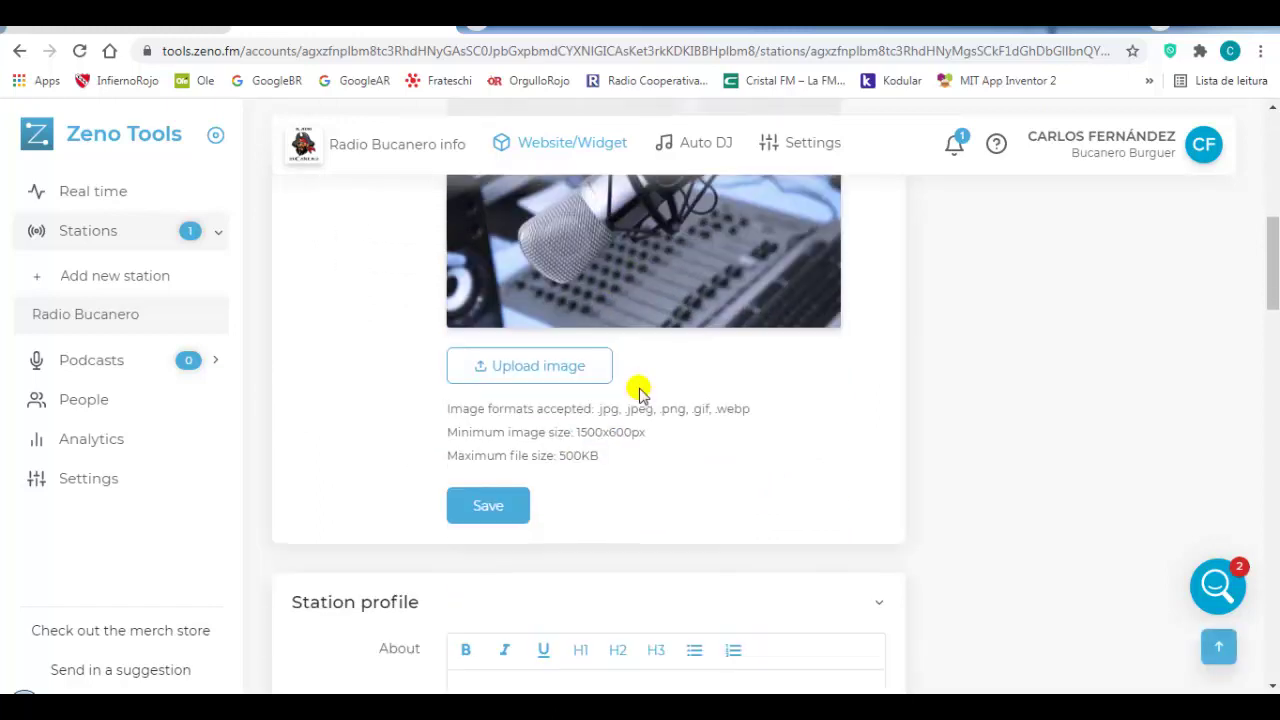
pyautogui.scroll(-2, 640, 393)
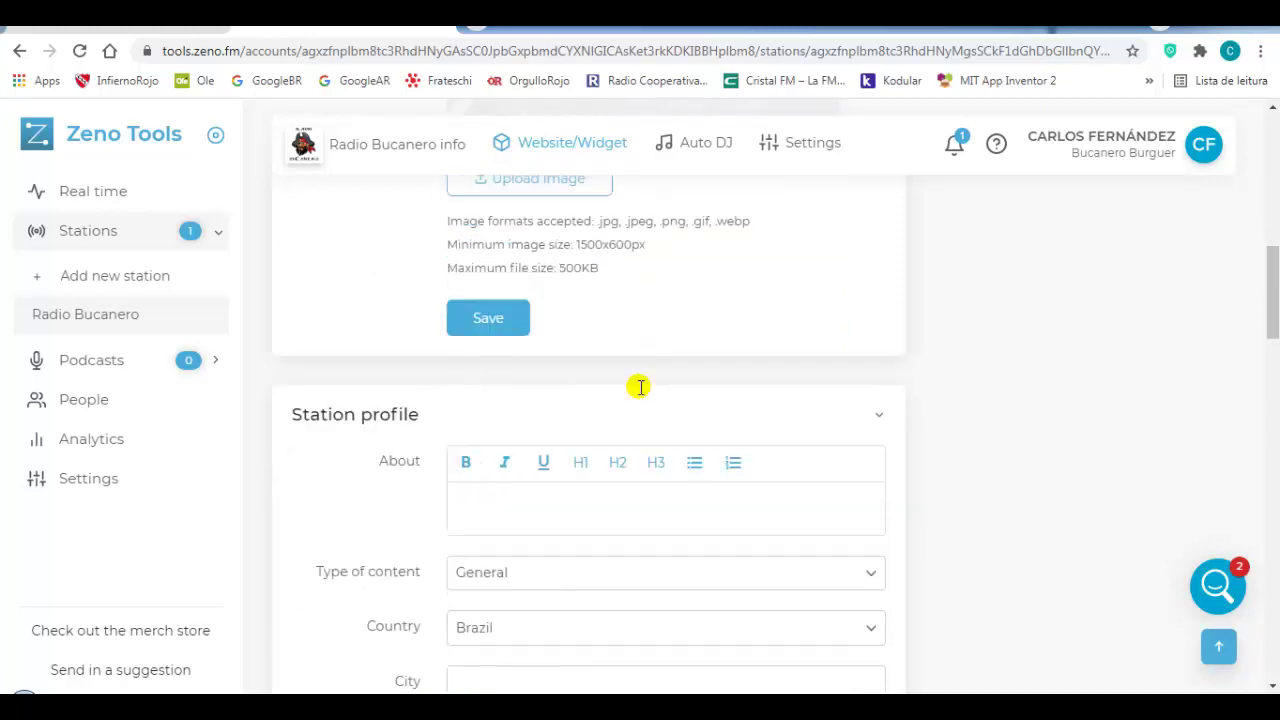
pyautogui.click(503, 495)
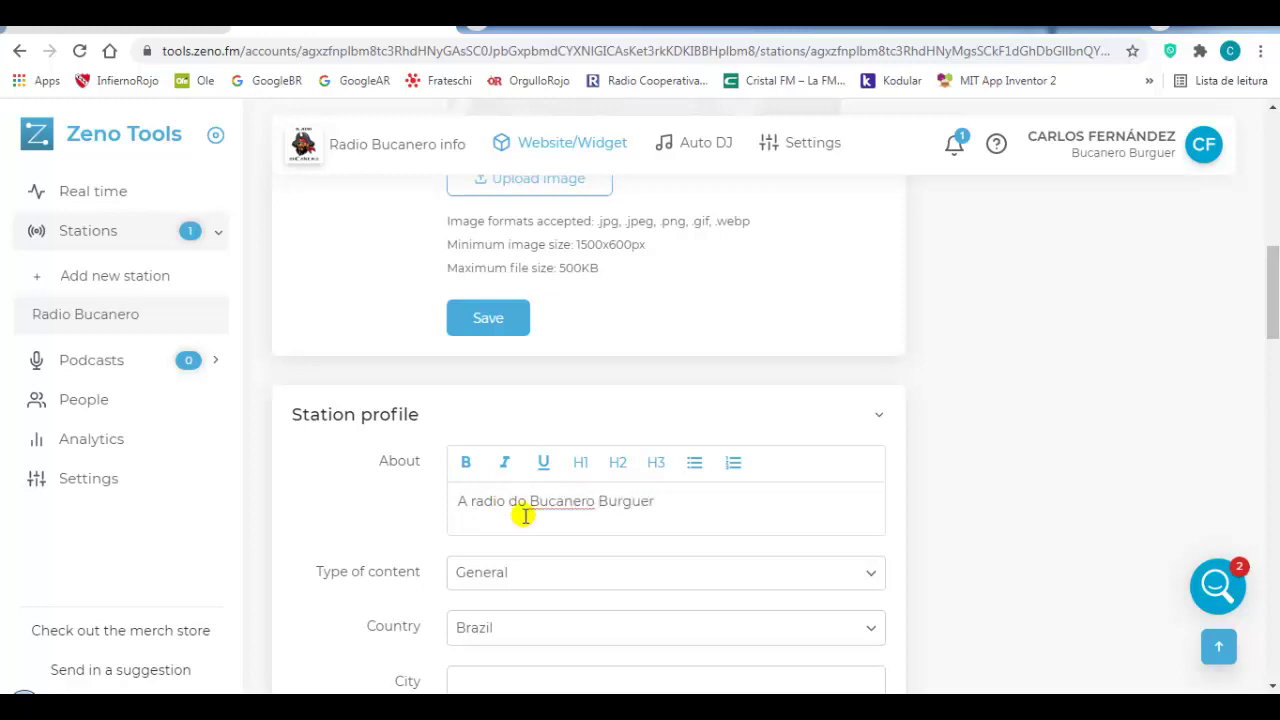
# Keep the station profile's content type as General and enter Ponta Grossa - PR as the city.
pyautogui.scroll(-2, 643, 551)
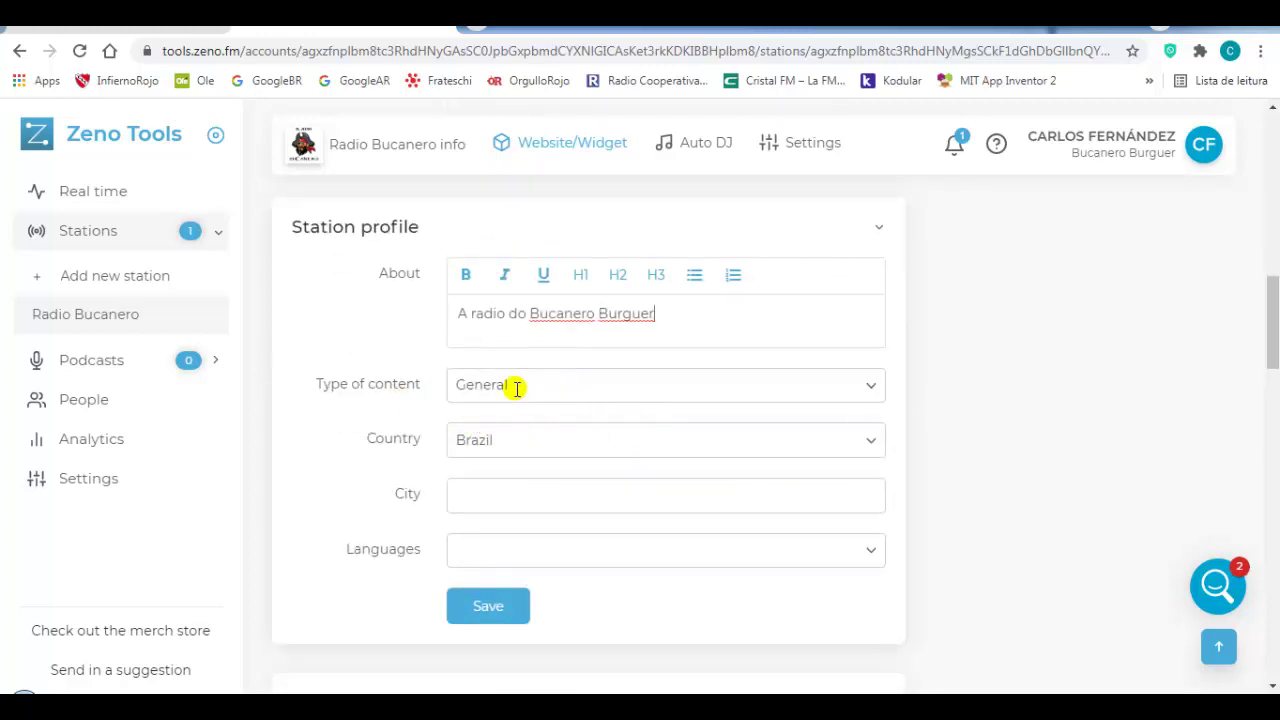
pyautogui.click(870, 386)
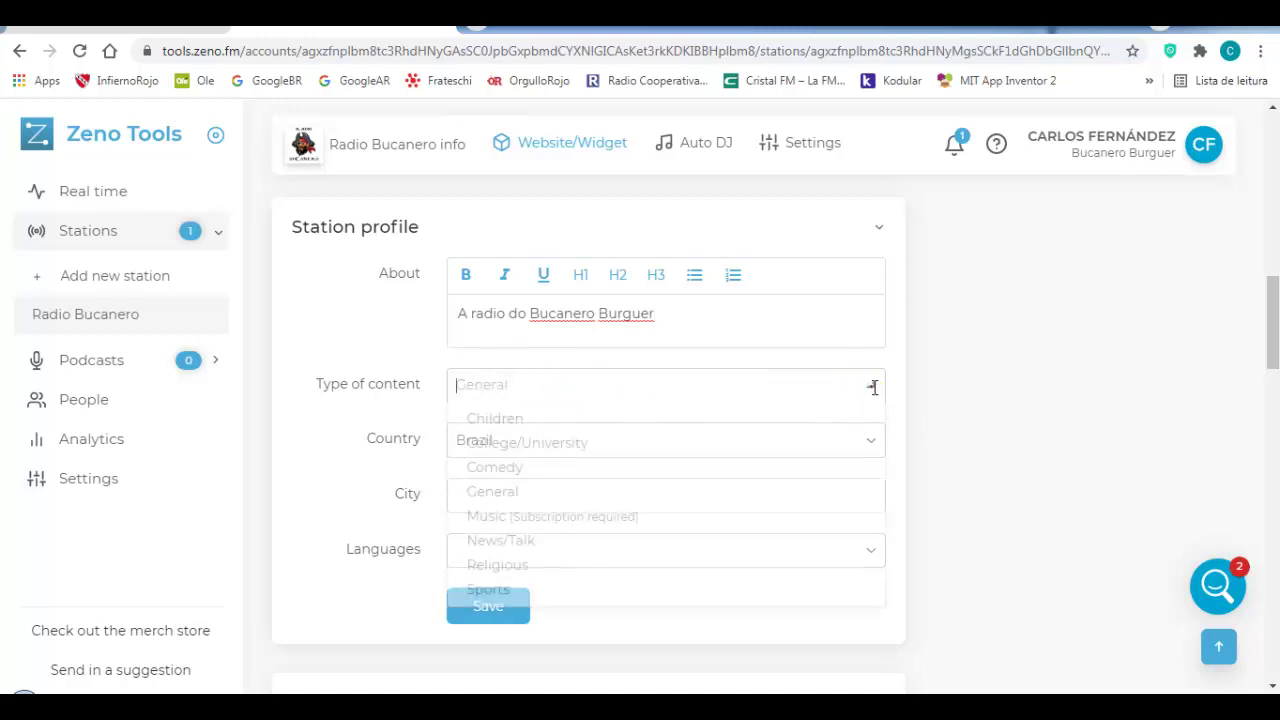
pyautogui.click(873, 386)
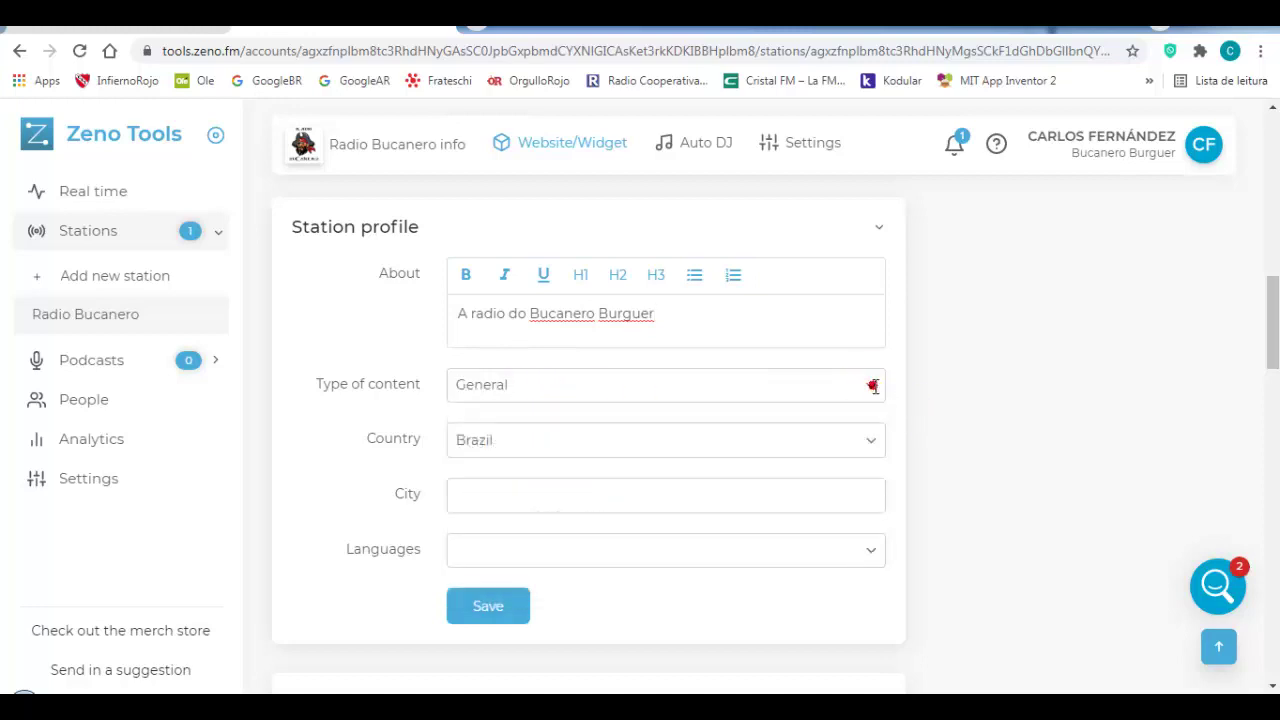
pyautogui.click(498, 491)
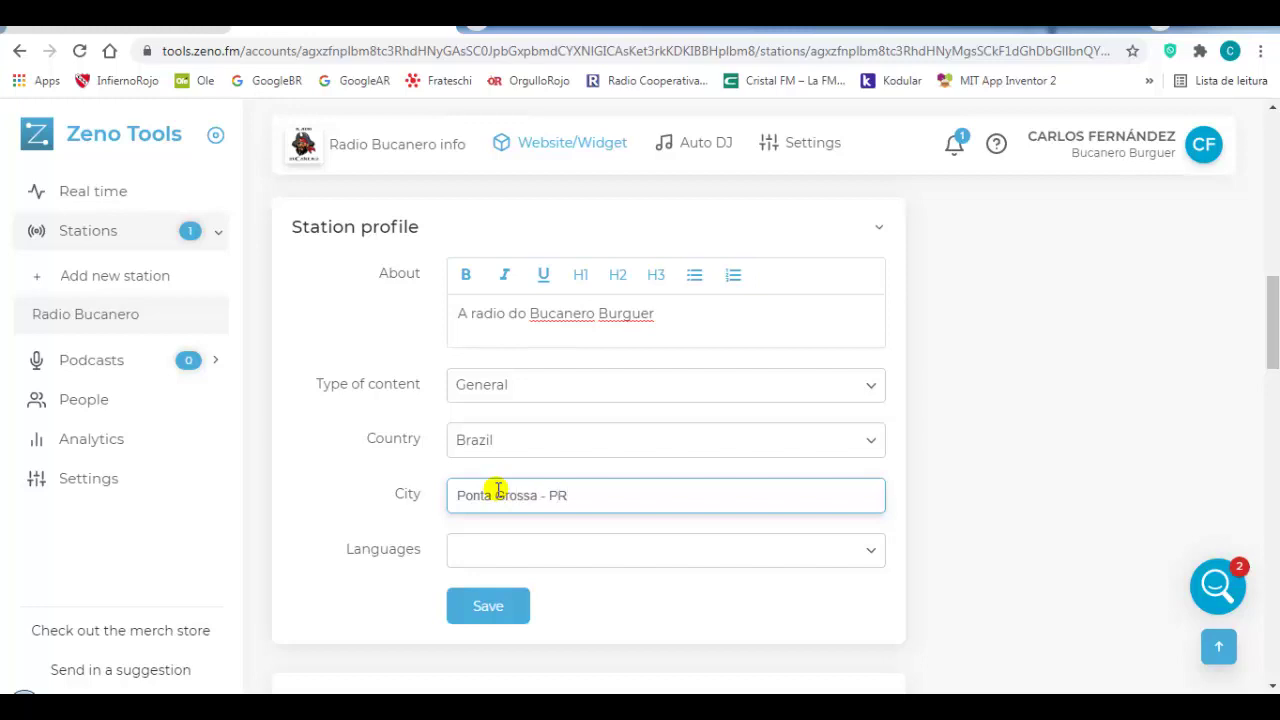
# Add Portuguese (Brazil) and Spanish (Argentina) as the station's languages and save the station profile.
pyautogui.click(872, 551)
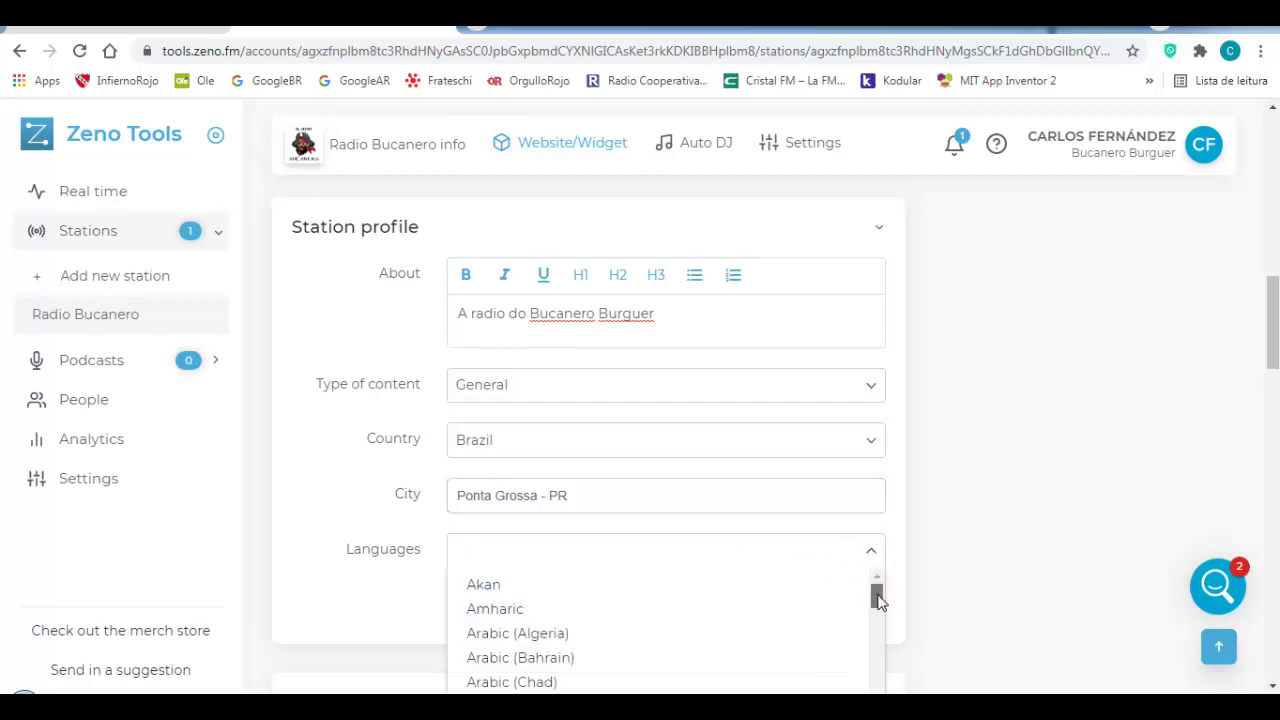
pyautogui.moveTo(877, 597); pyautogui.dragTo(897, 601)
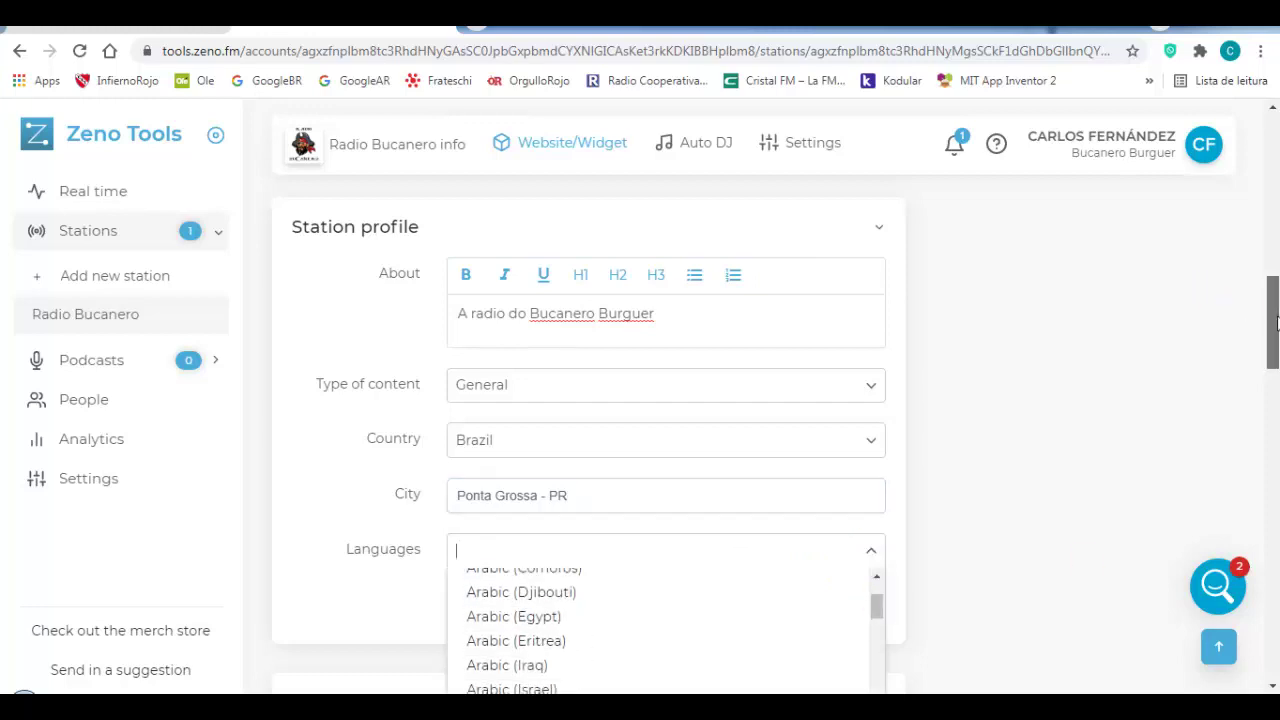
pyautogui.moveTo(1272, 300); pyautogui.dragTo(1272, 344)
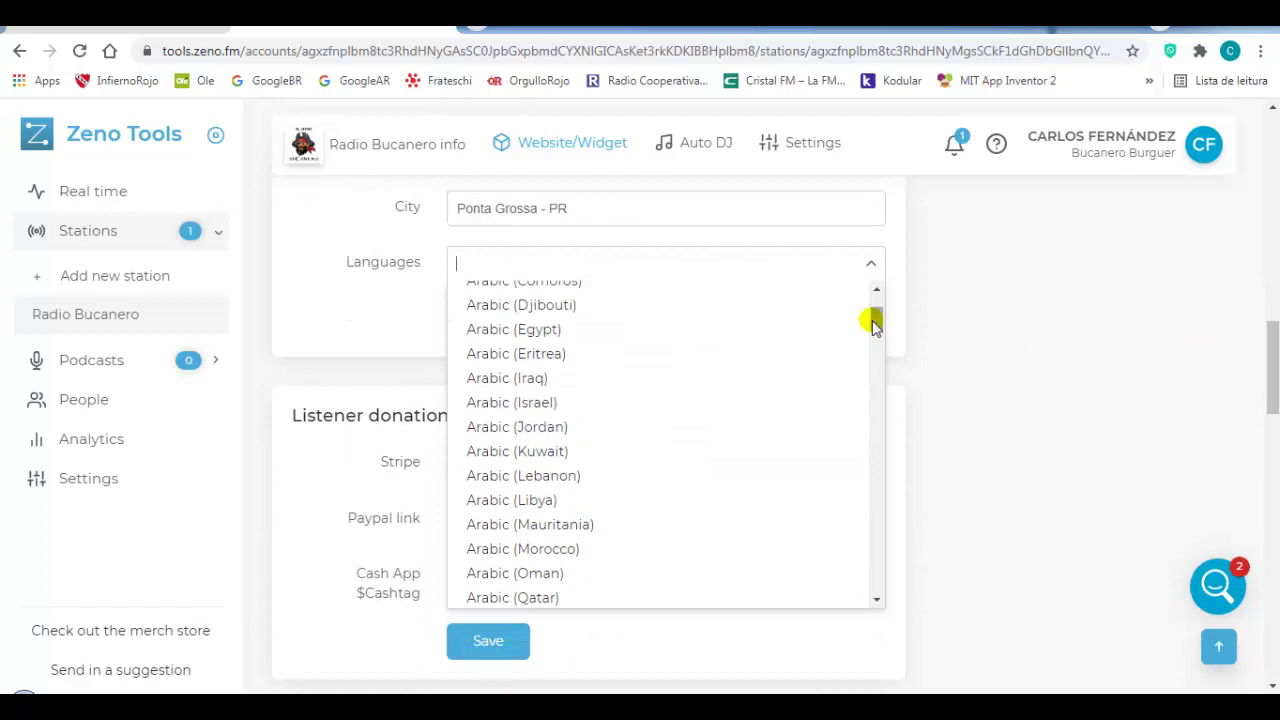
pyautogui.moveTo(874, 314); pyautogui.dragTo(877, 520)
pyautogui.click(523, 535)
pyautogui.click(630, 466)
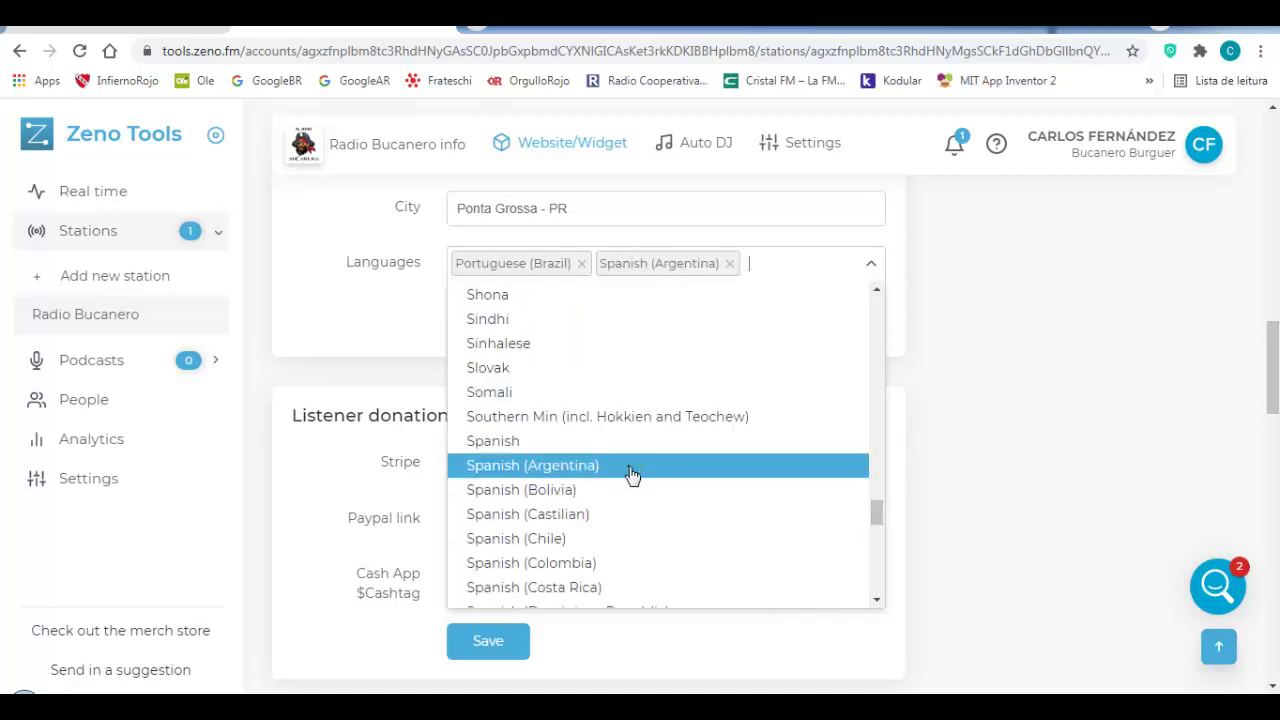
pyautogui.click(1063, 477)
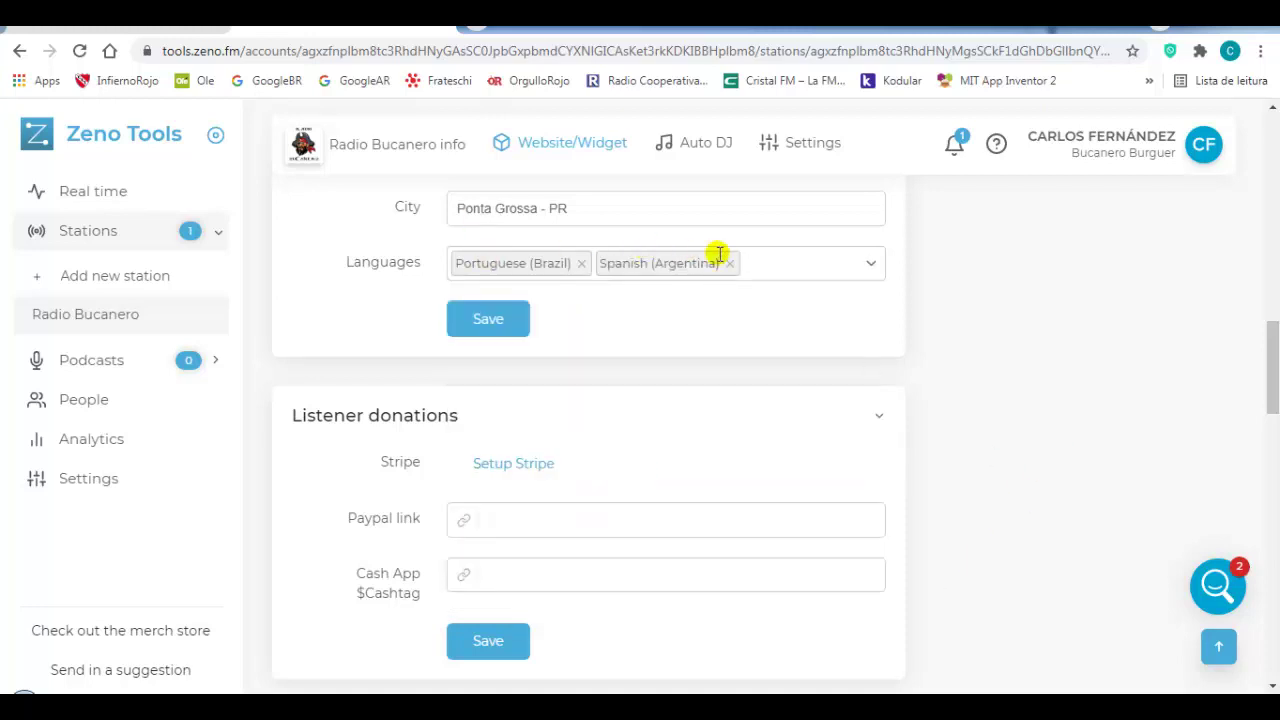
pyautogui.click(492, 319)
pyautogui.click(494, 320)
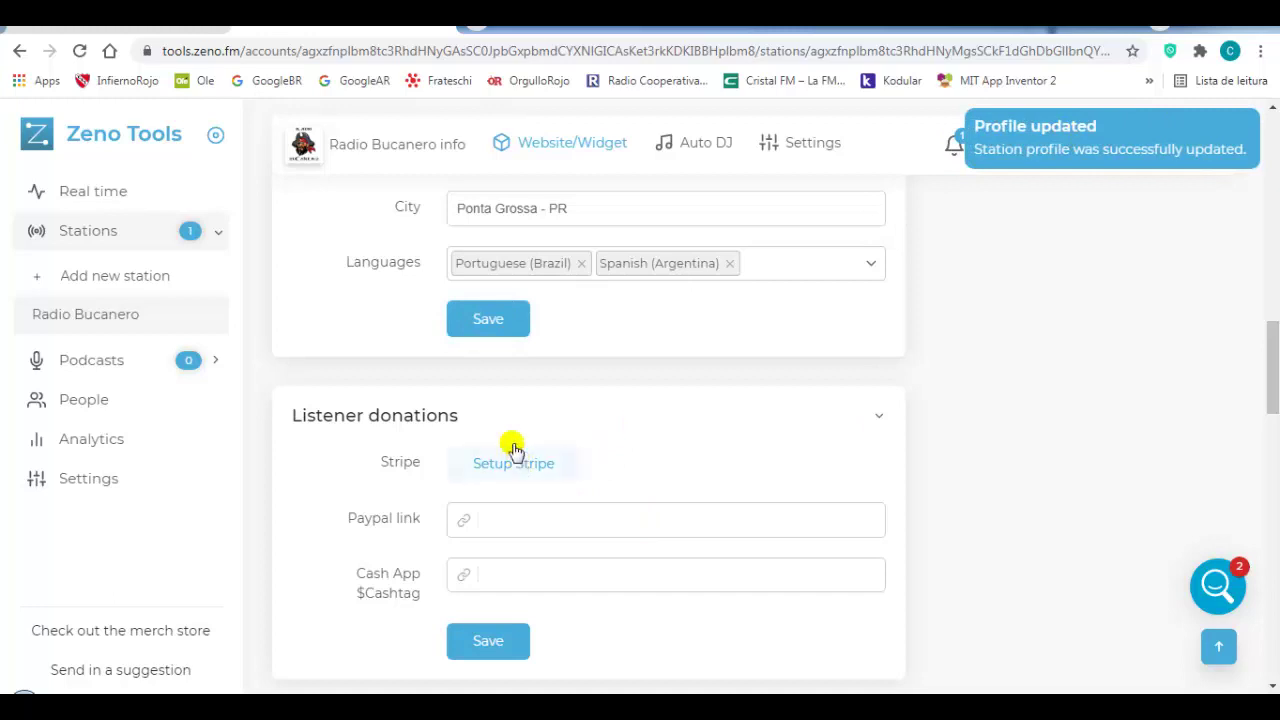
# Review the microsite's listener donation options, station website fields and social media links.
pyautogui.scroll(-2, 515, 433)
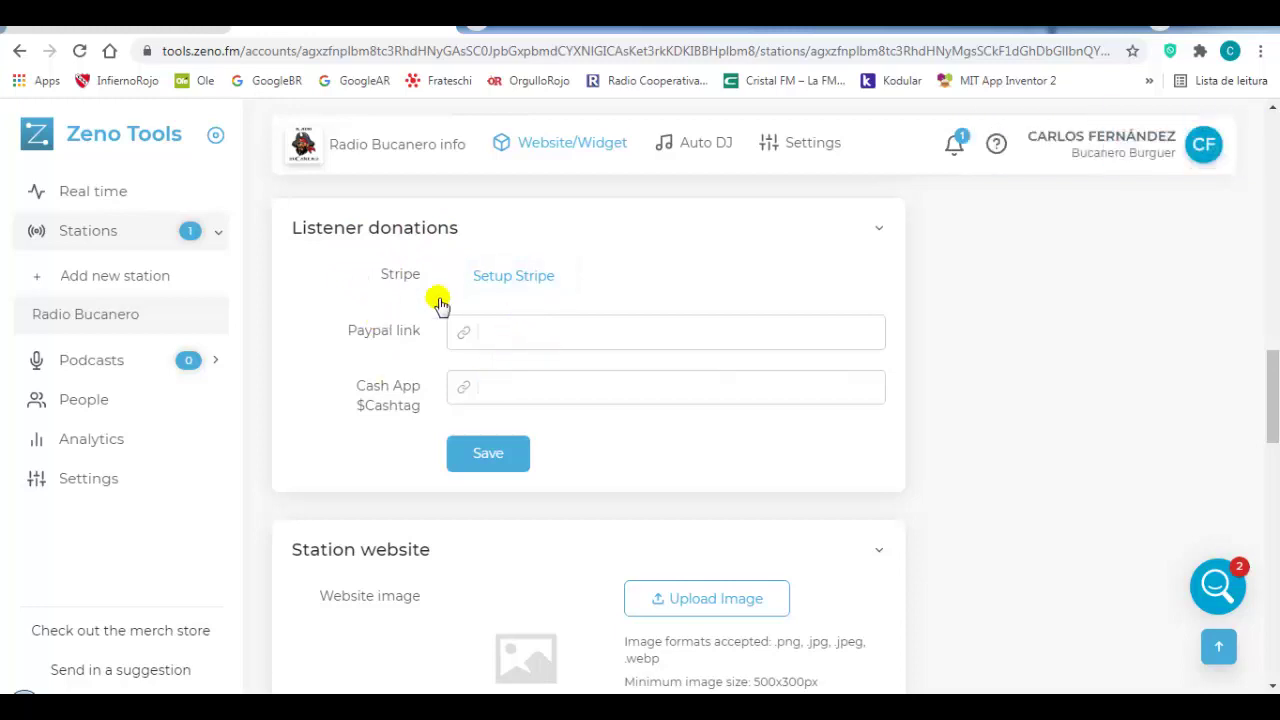
pyautogui.scroll(-2, 575, 400)
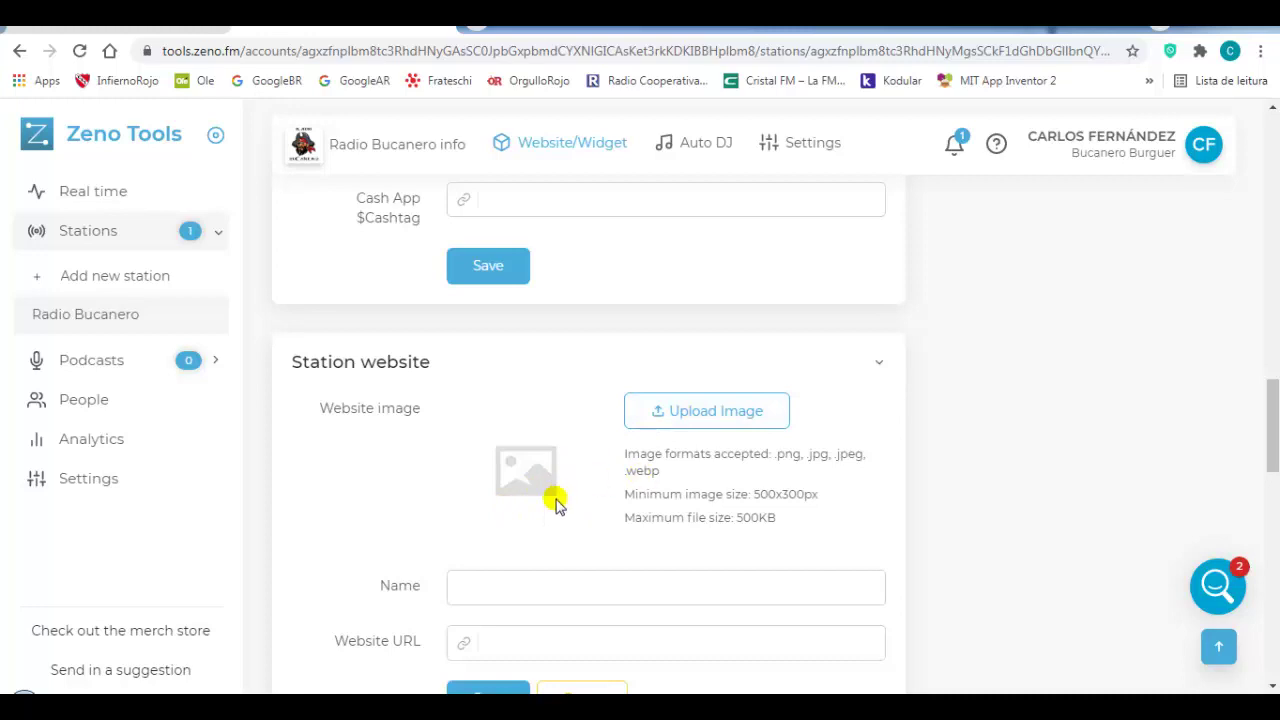
pyautogui.scroll(-2, 537, 470)
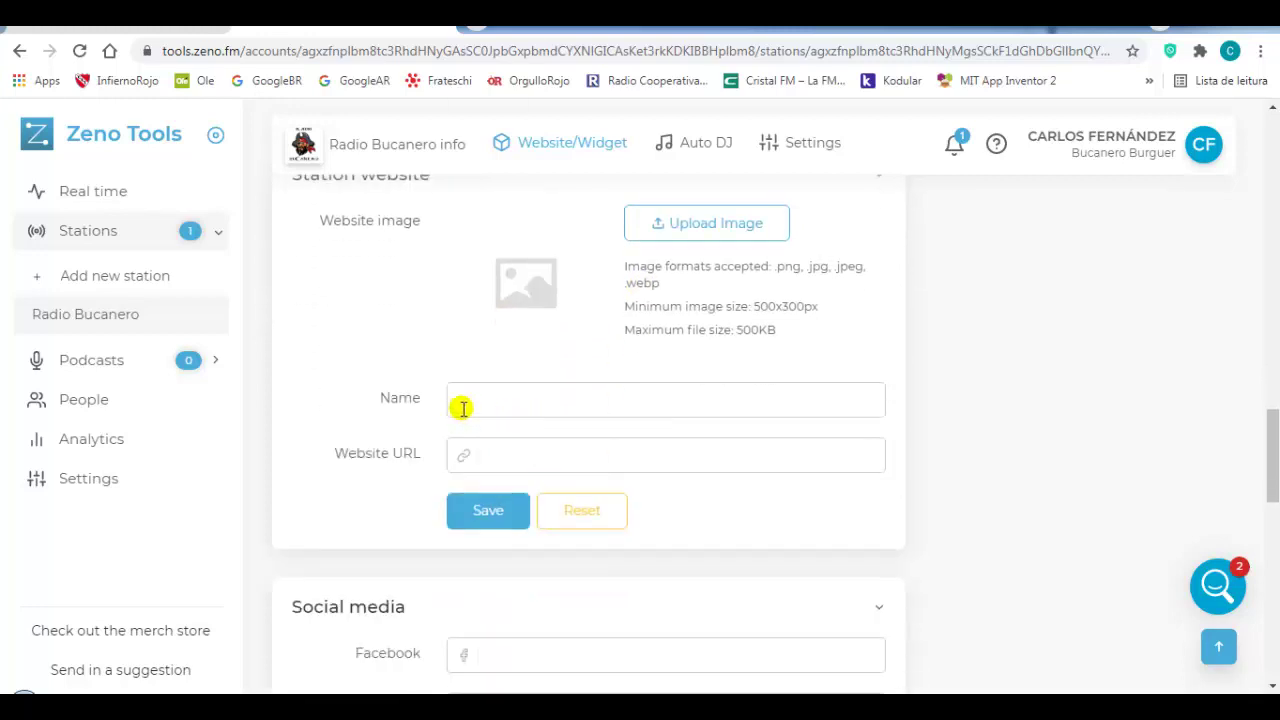
pyautogui.click(471, 460)
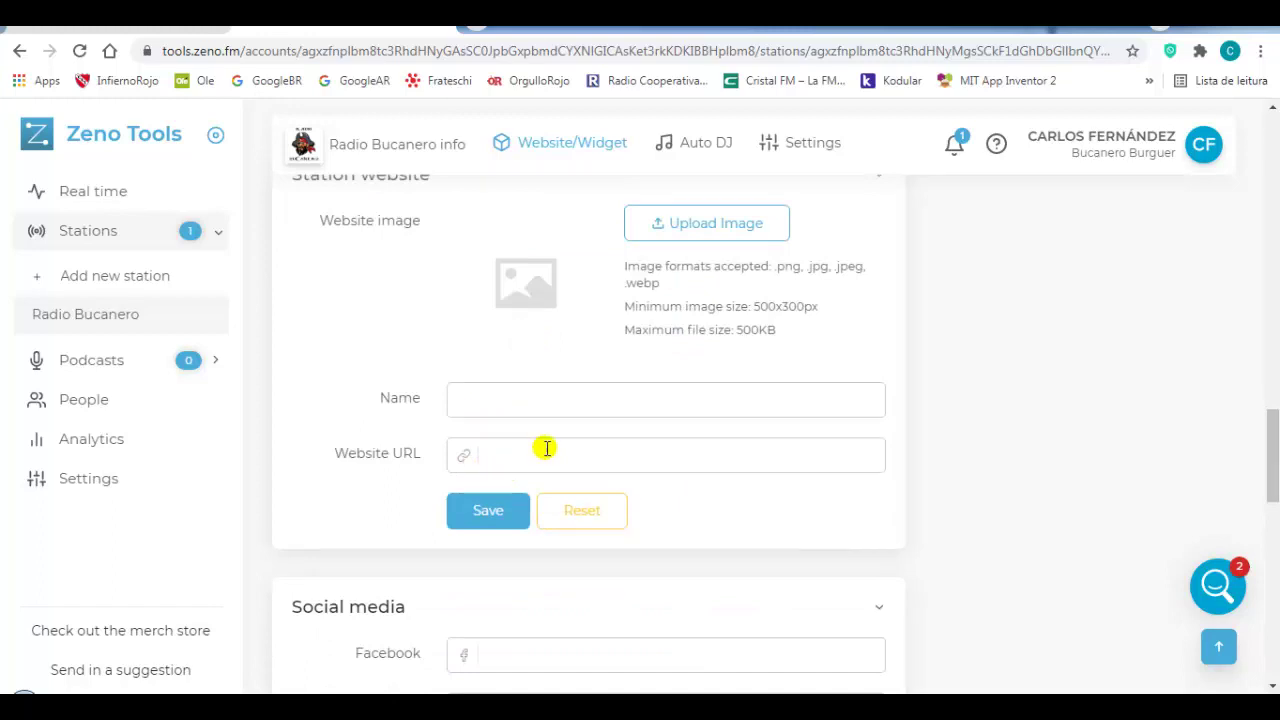
pyautogui.scroll(-3, 549, 445)
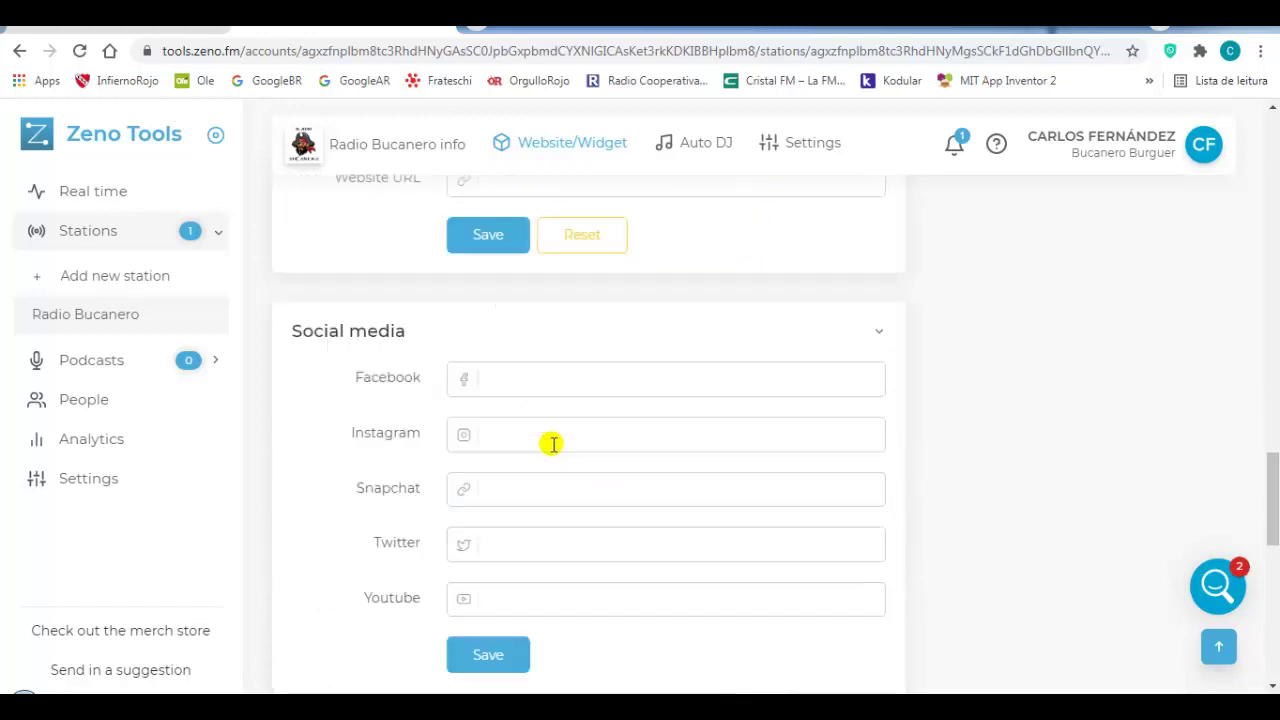
# For the station's Facebook link, search Facebook for Bucanero Burguer in another browser tab and copy the results page's address.
pyautogui.click(494, 370)
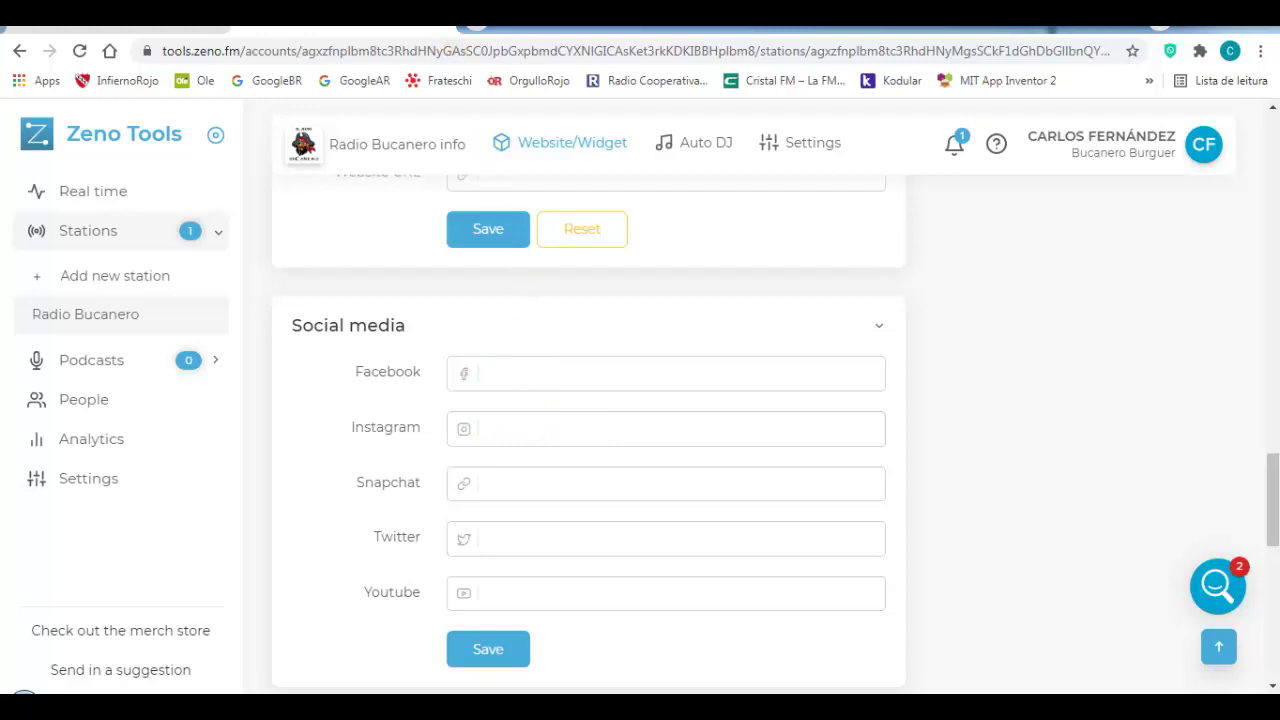
pyautogui.hotkey('ctrl', 't')
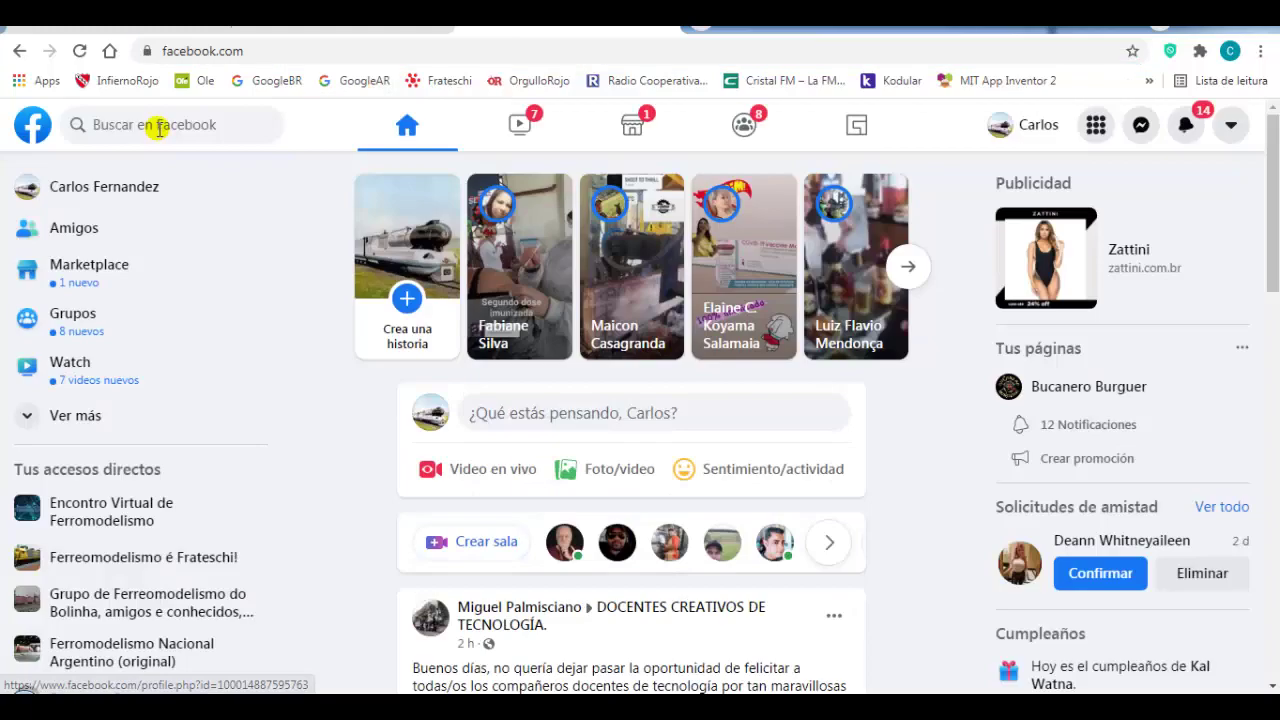
pyautogui.click(160, 125)
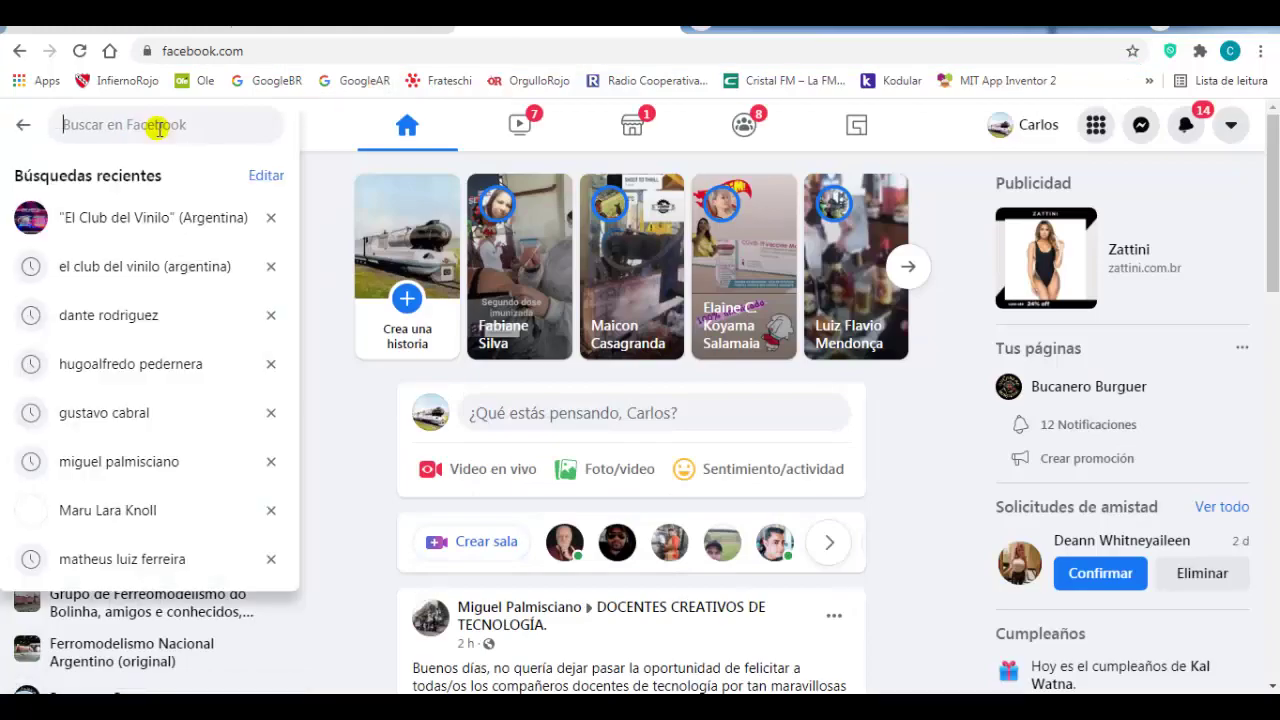
pyautogui.write('bucanero')
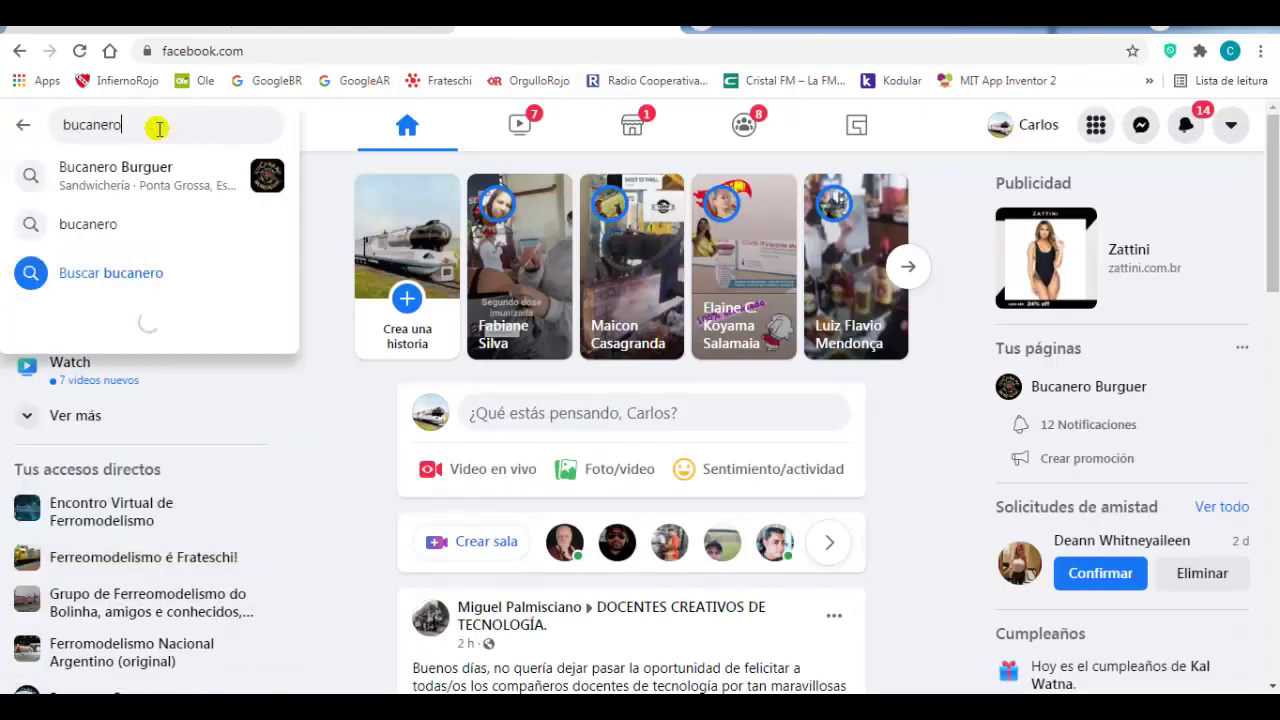
pyautogui.click(157, 172)
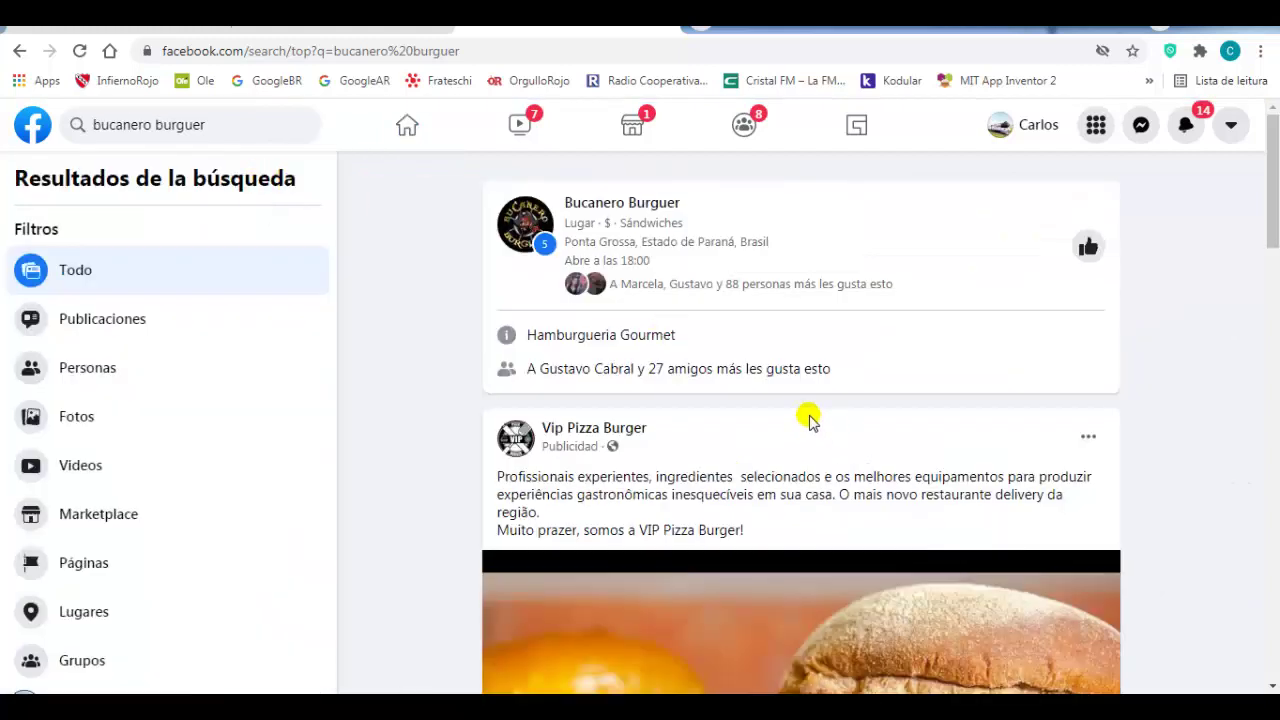
pyautogui.click(479, 49)
pyautogui.hotkey('ctrl', 'c')
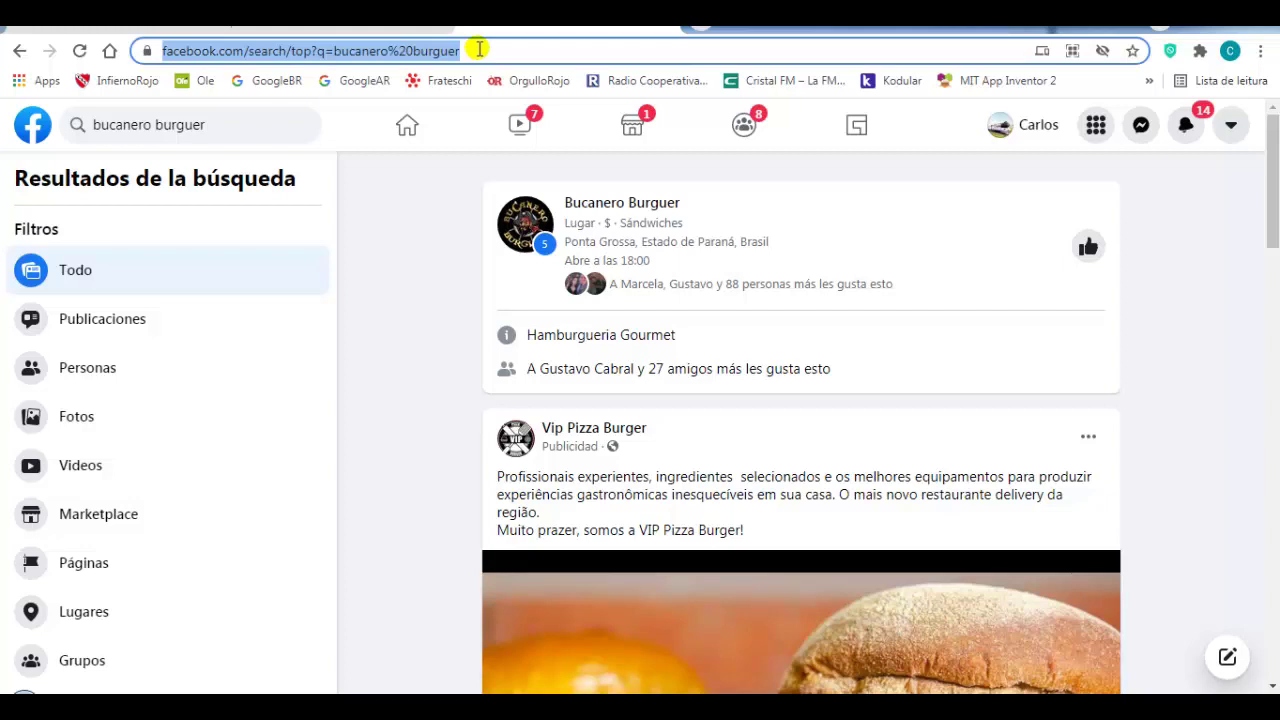
# Paste the copied Facebook search address as the station's Facebook link in the microsite's social media settings and save them.
pyautogui.click(335, 14)
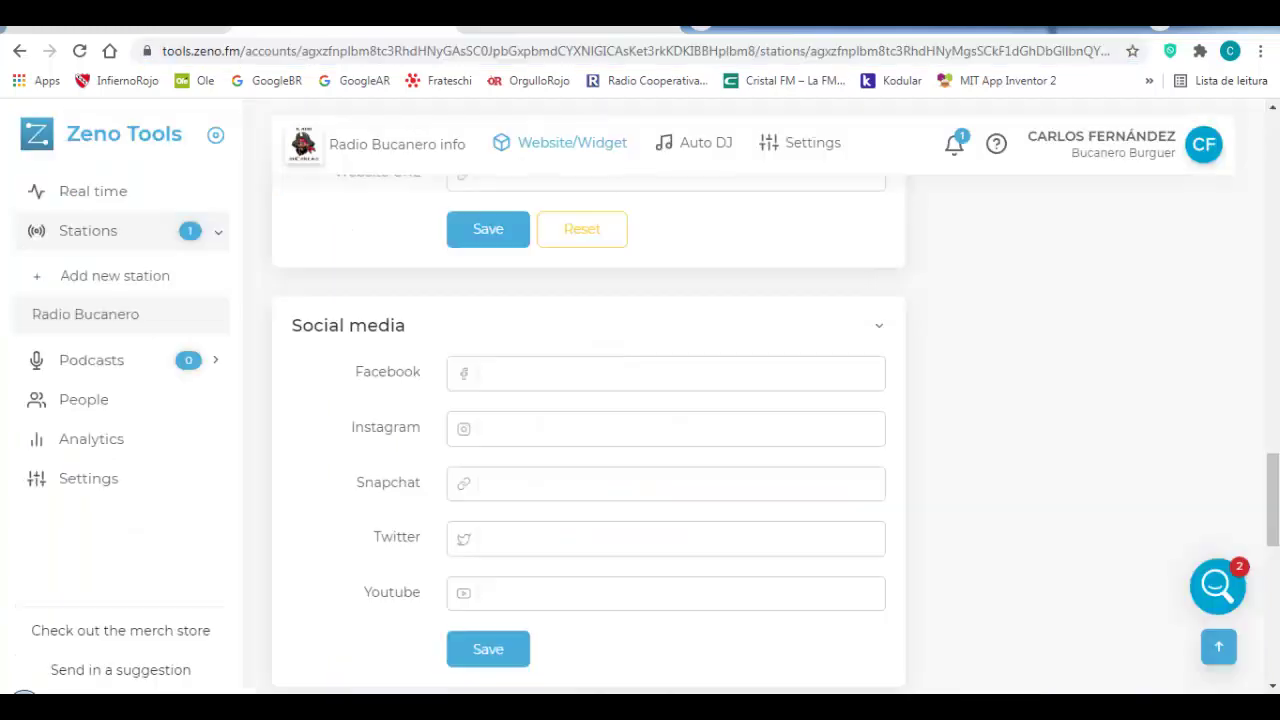
pyautogui.click(515, 376)
pyautogui.hotkey('ctrl', 'v')
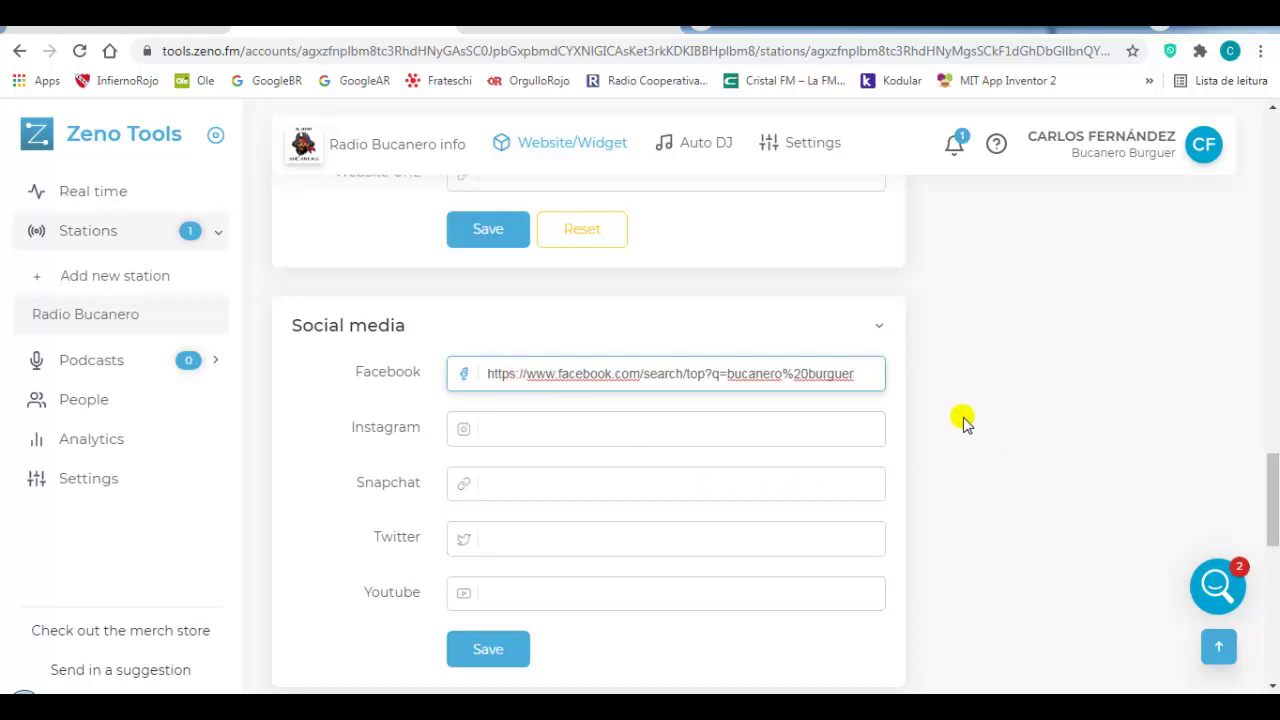
pyautogui.scroll(-2, 955, 405)
pyautogui.click(507, 466)
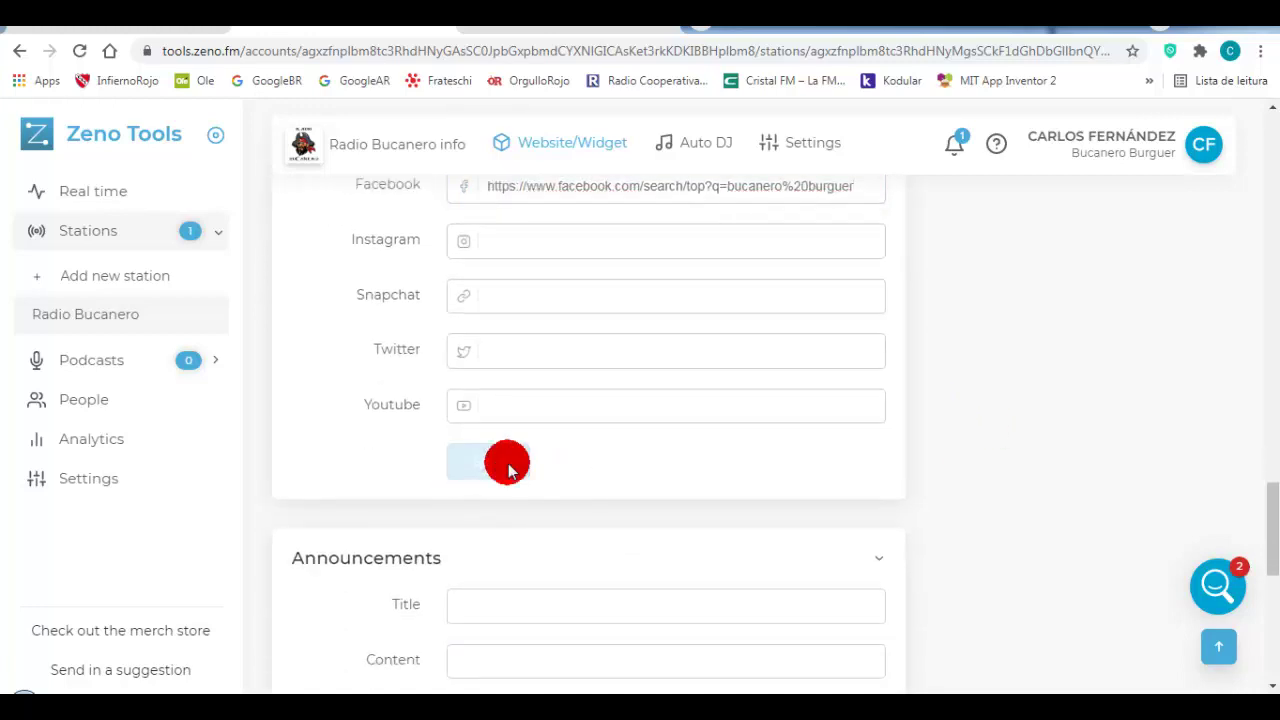
# Review the microsite's announcement fields, app store links and QR code.
pyautogui.scroll(-2, 500, 545)
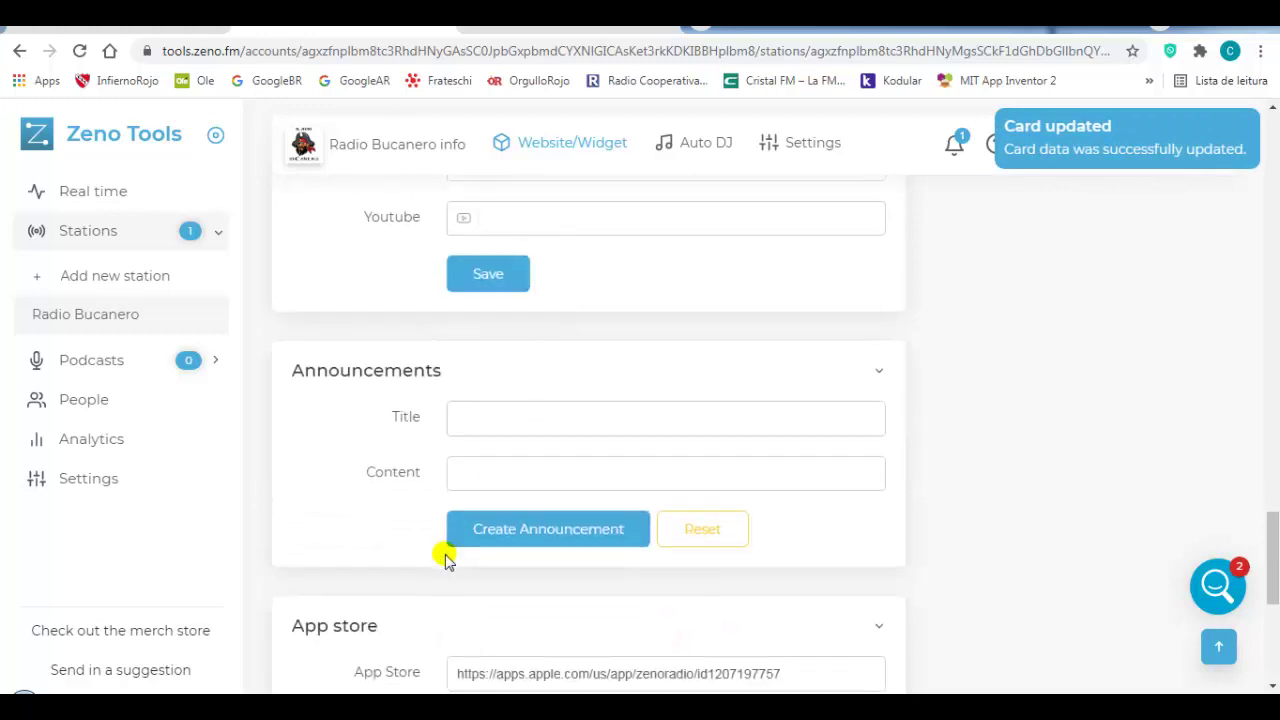
pyautogui.scroll(-2, 494, 551)
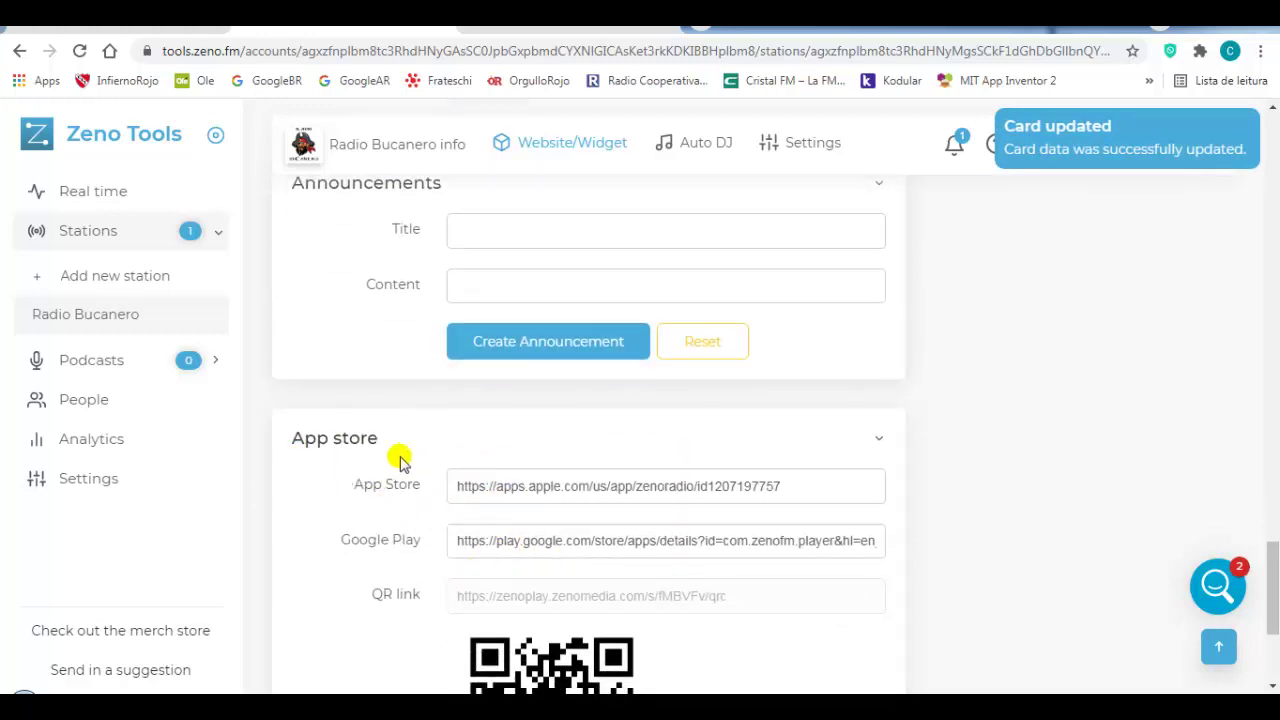
pyautogui.scroll(-2, 600, 510)
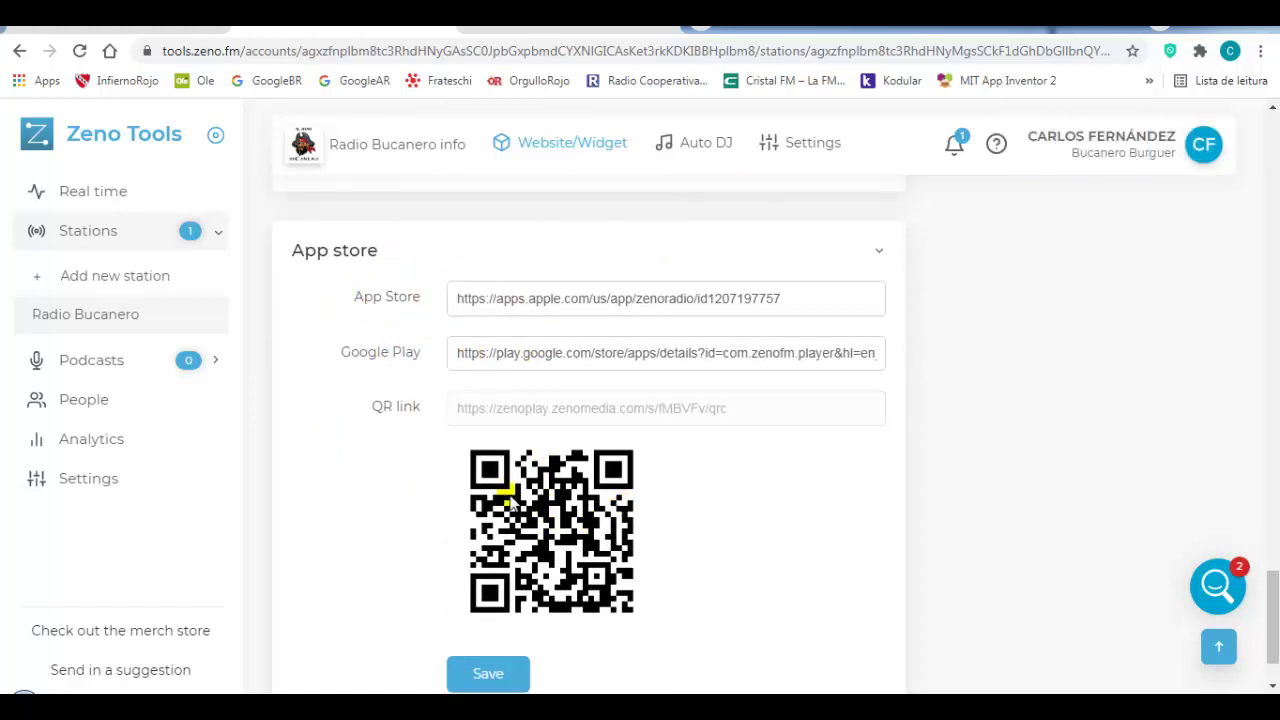
pyautogui.scroll(-2, 527, 535)
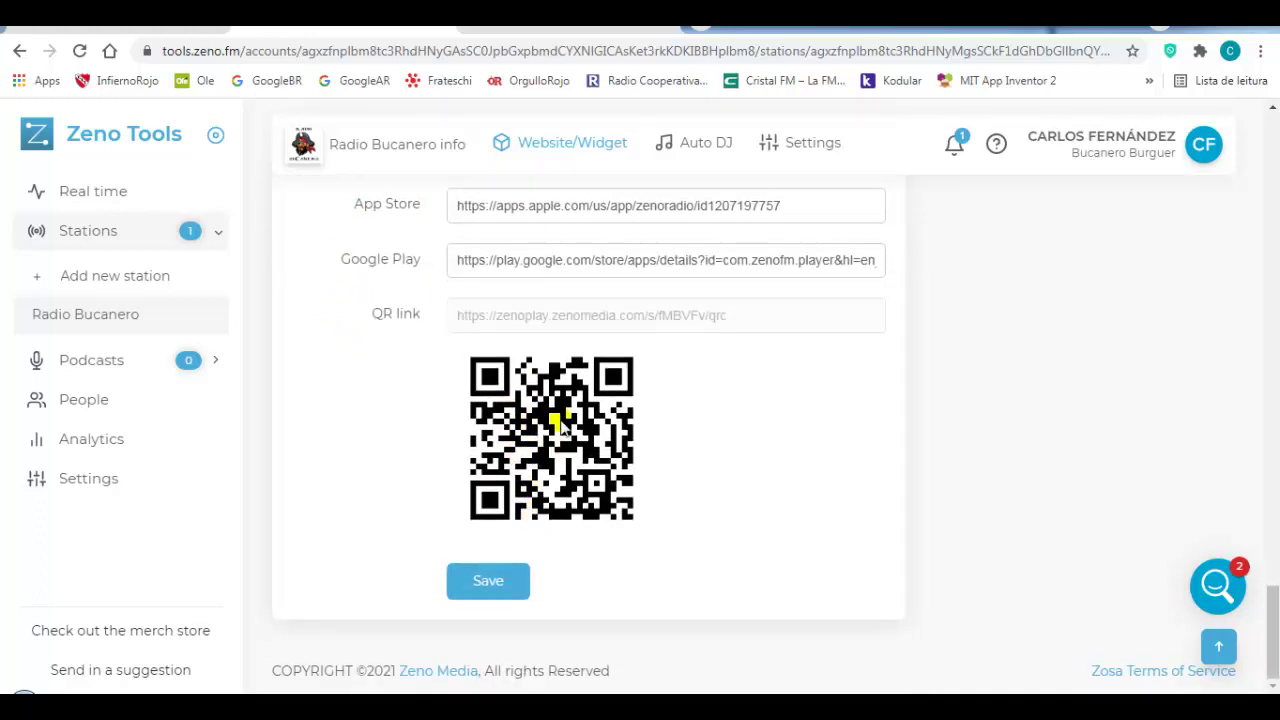
pyautogui.scroll(10, 560, 425)
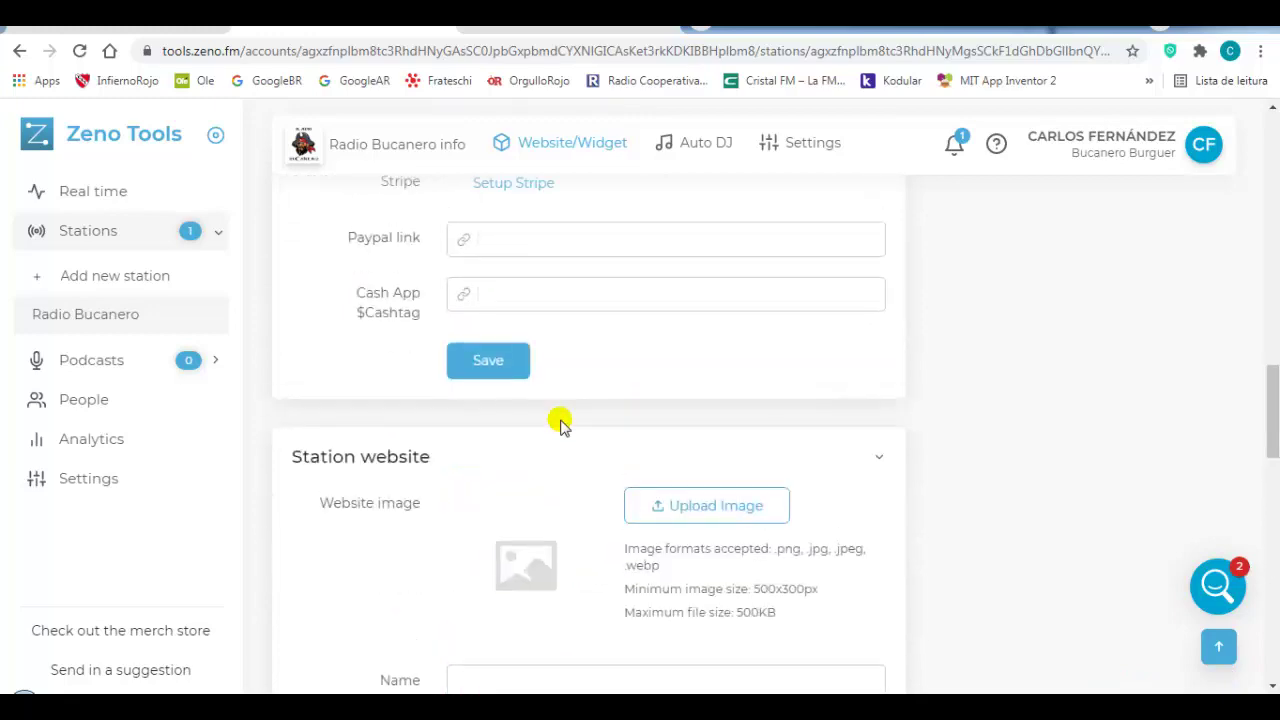
pyautogui.scroll(10, 560, 425)
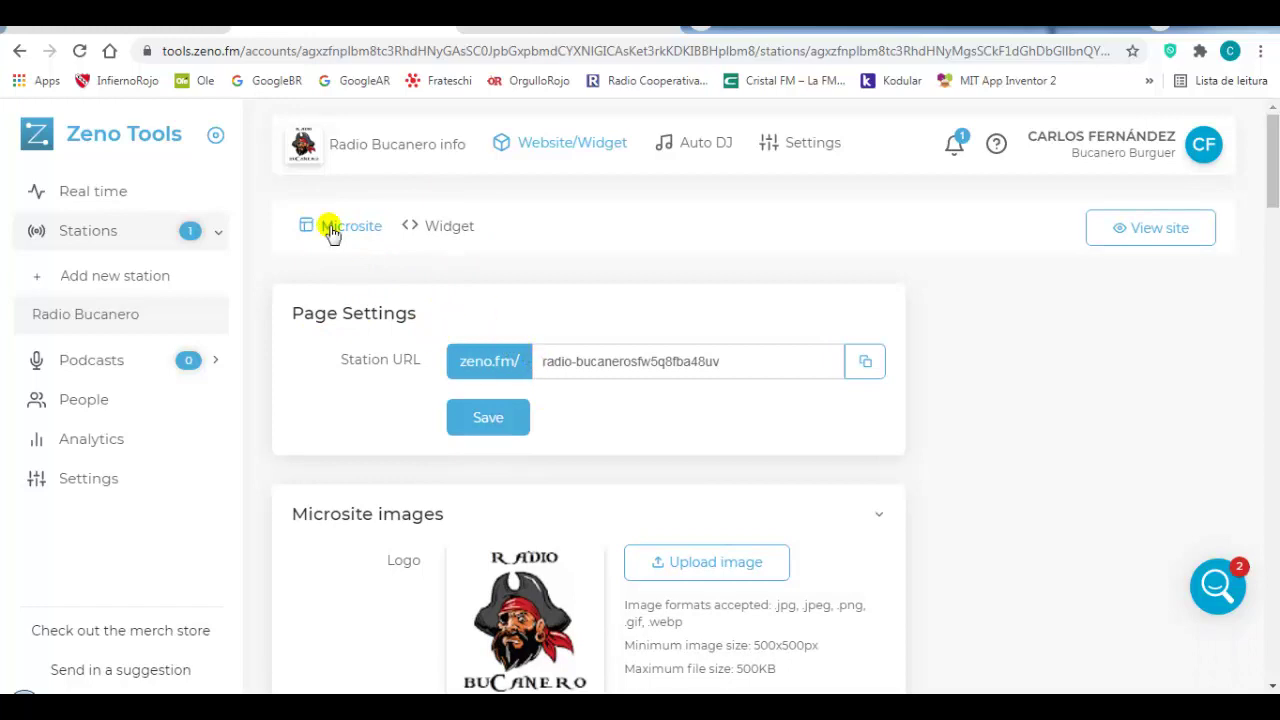
# Choose the Medium (768 x 300px) size for the station's embeddable widget and inspect the player preview.
pyautogui.click(449, 234)
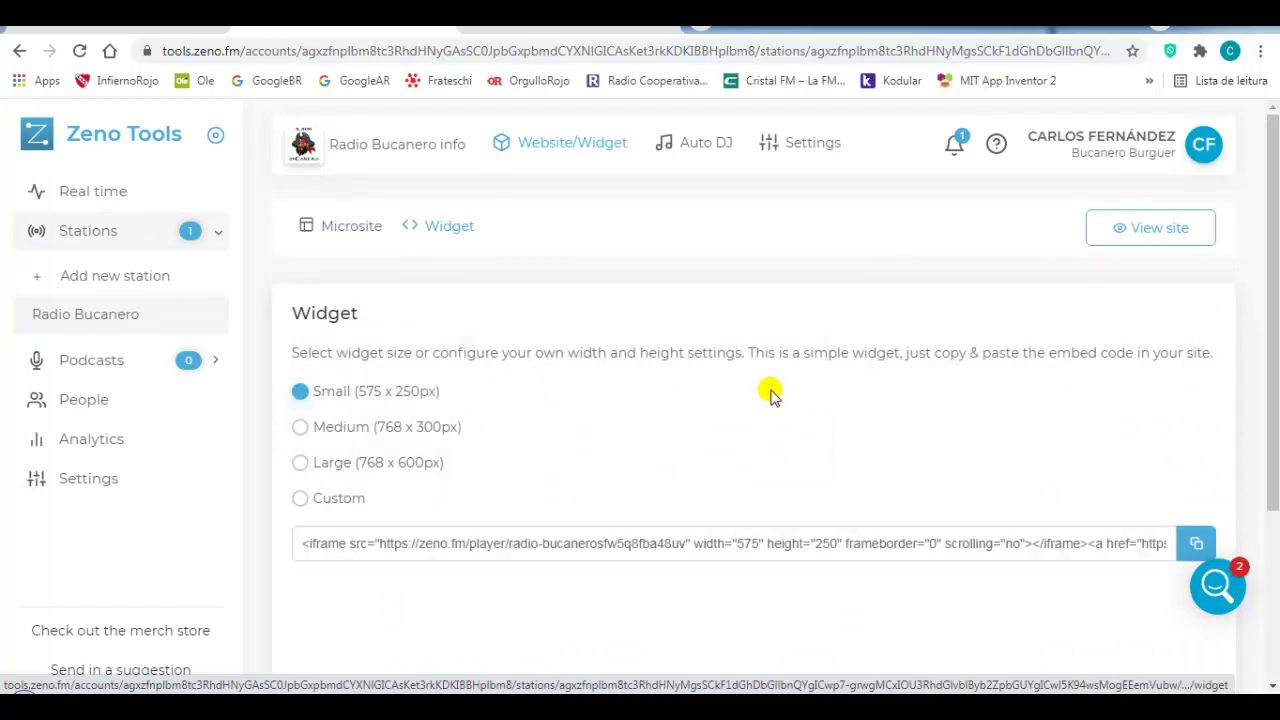
pyautogui.scroll(-1, 770, 395)
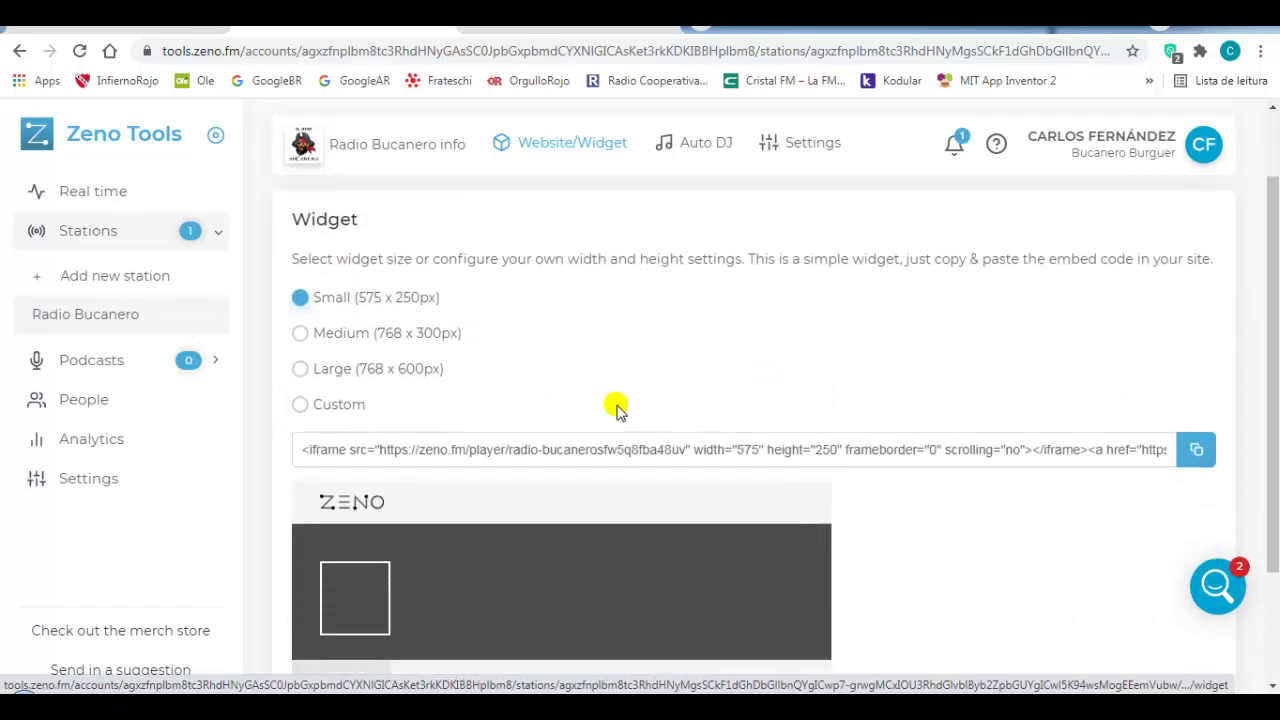
pyautogui.click(300, 337)
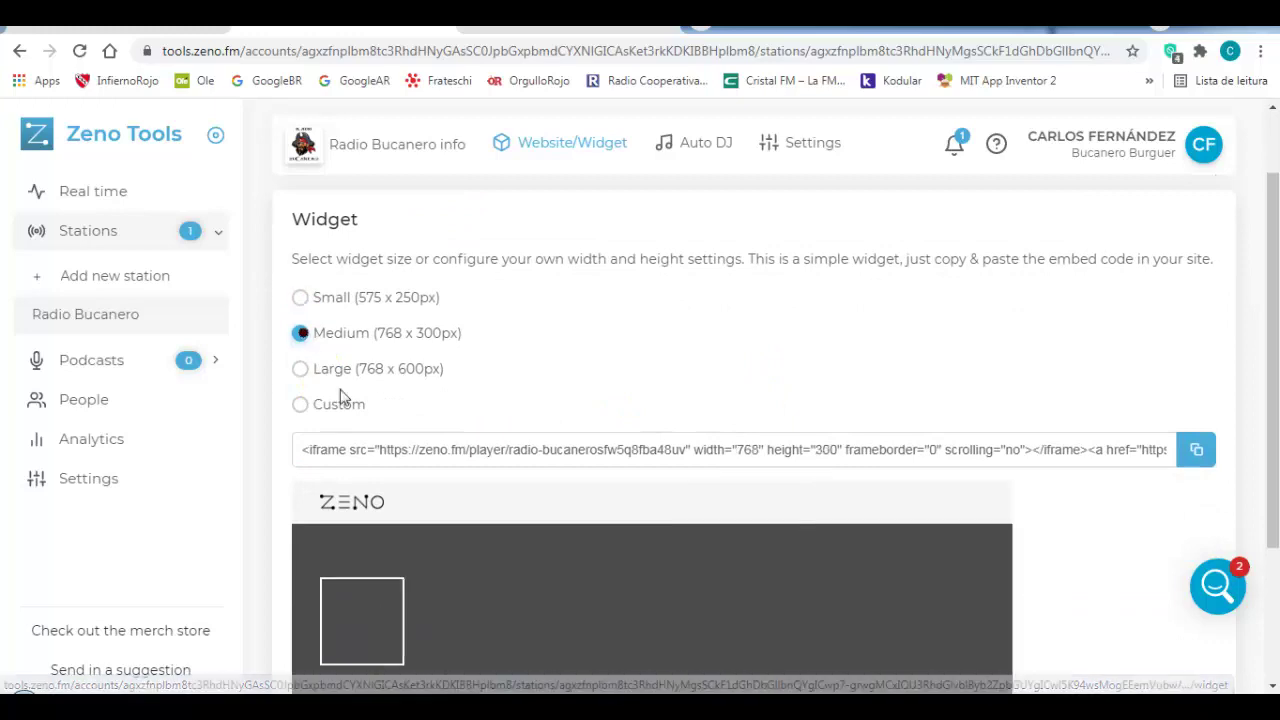
pyautogui.scroll(-2, 560, 558)
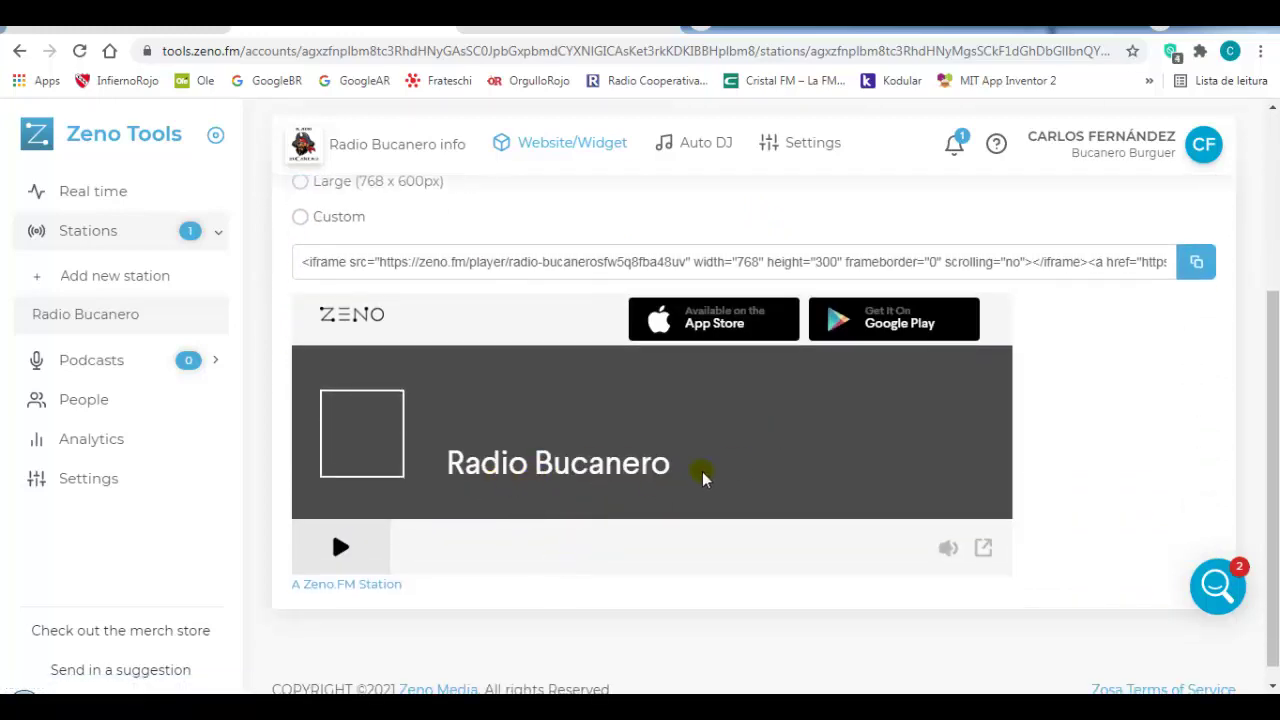
pyautogui.scroll(-1, 586, 472)
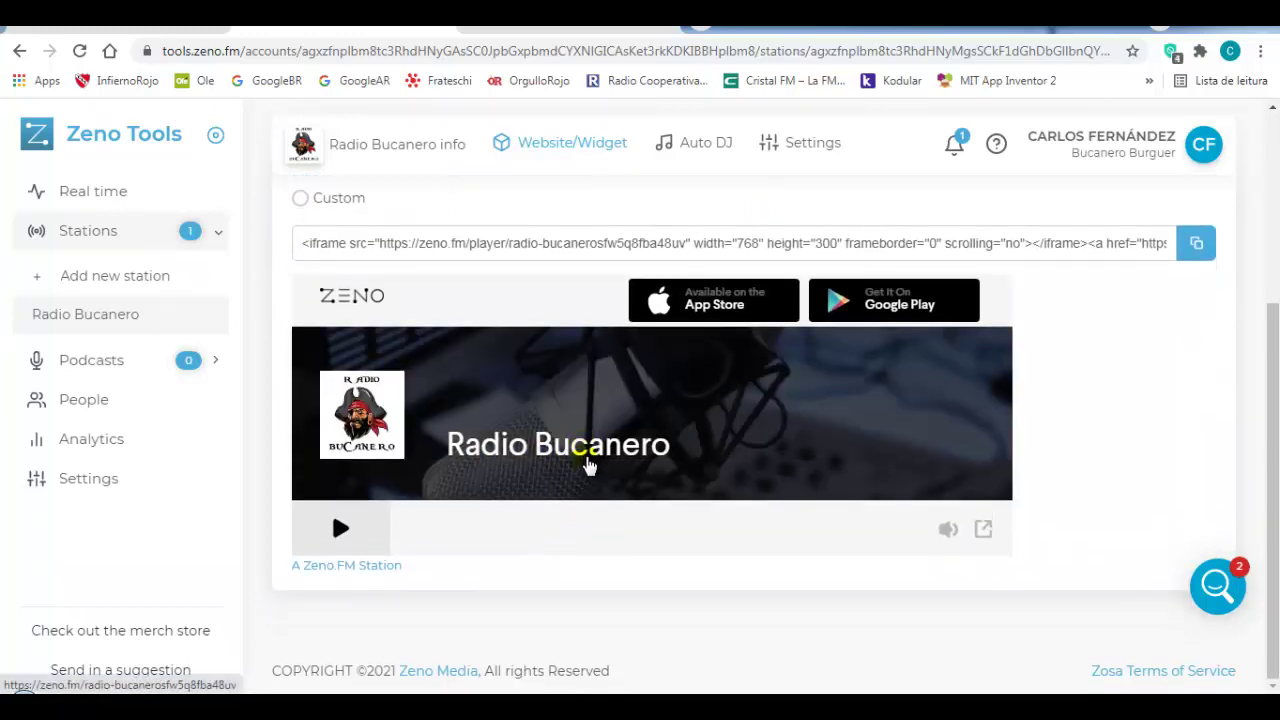
pyautogui.scroll(2, 586, 460)
pyautogui.scroll(-2, 586, 460)
pyautogui.scroll(3, 588, 463)
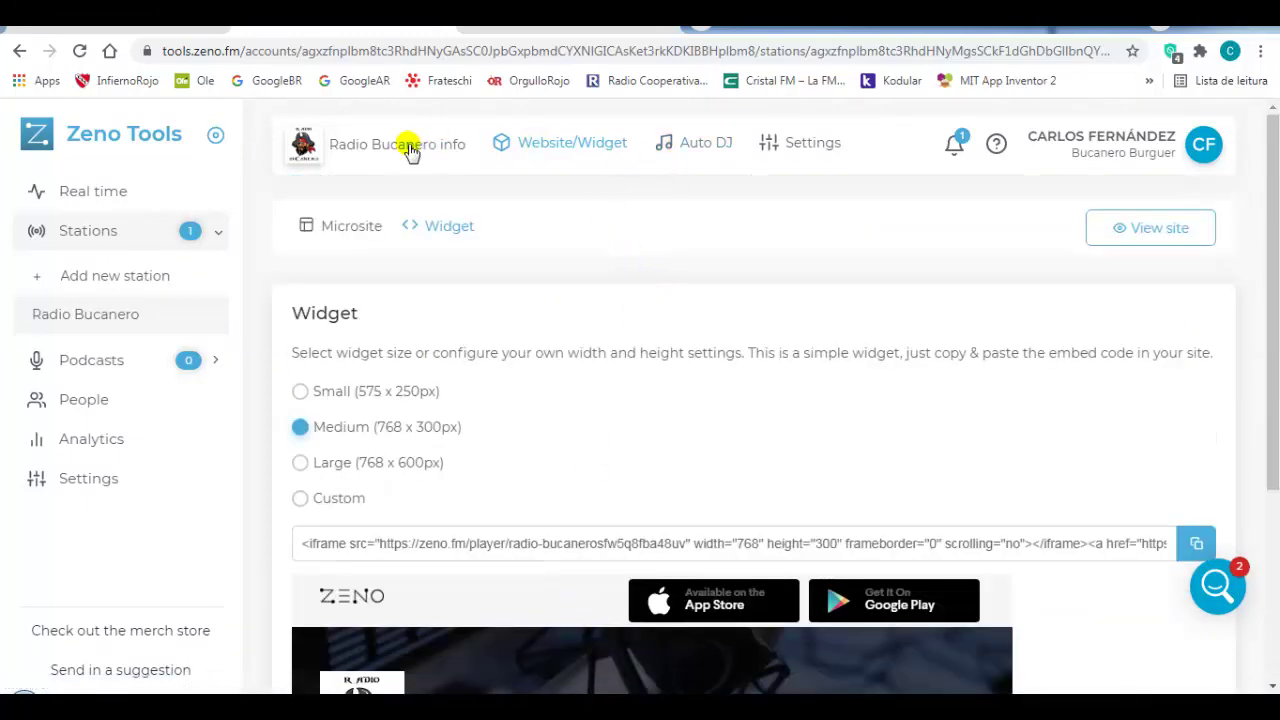
# For the station's Auto DJ, choose the audio file 04 - Steppenwolf - BORN TO BE WILD from Musica > Mi pasta on Datos (D:).
pyautogui.click(707, 147)
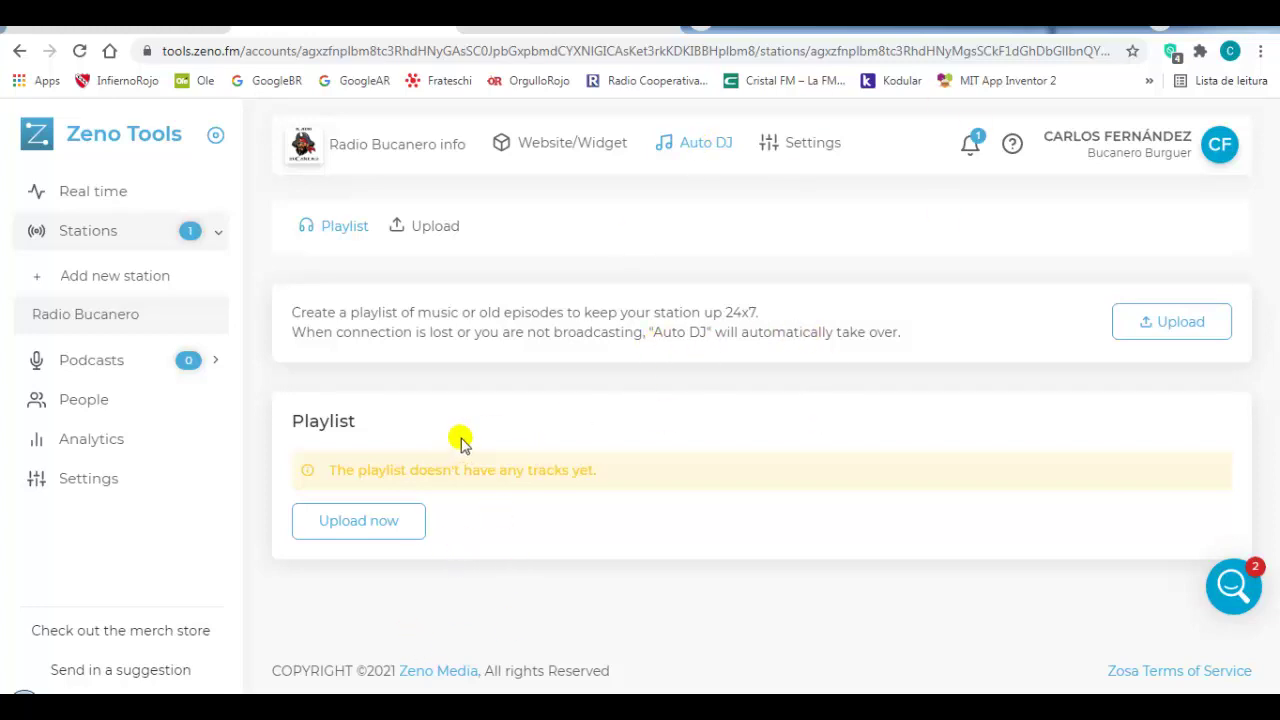
pyautogui.click(366, 530)
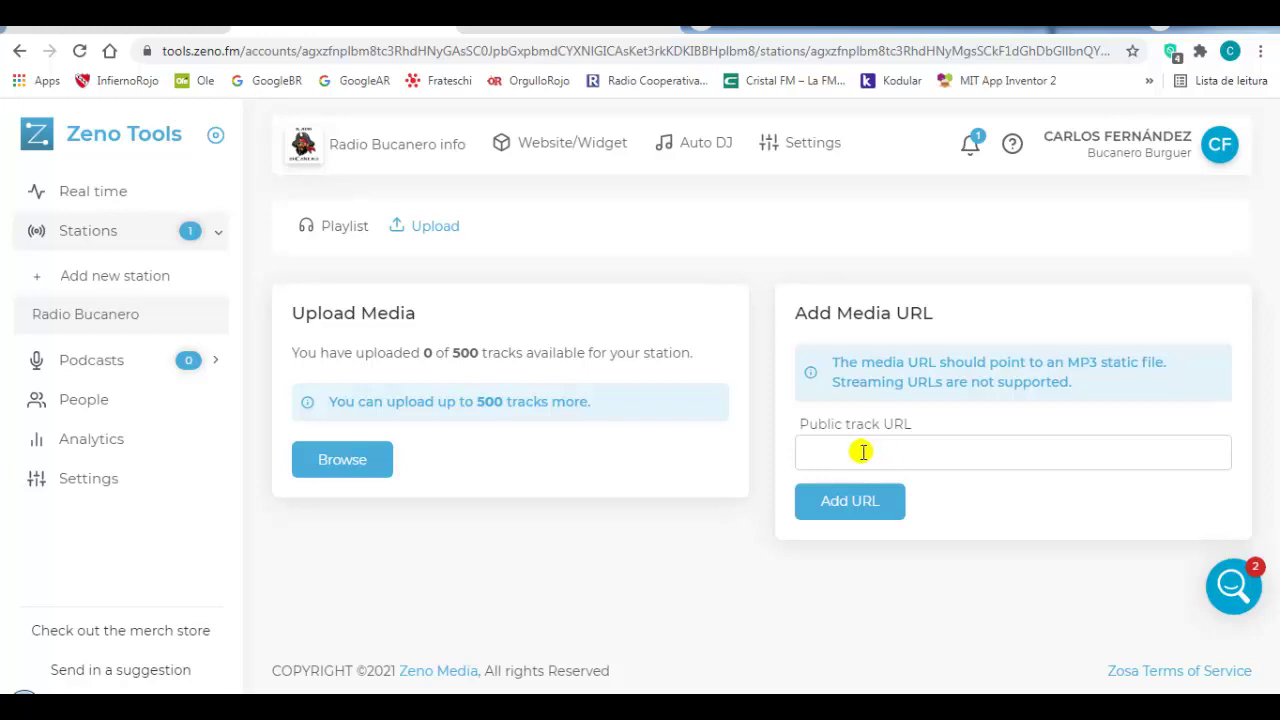
pyautogui.click(350, 466)
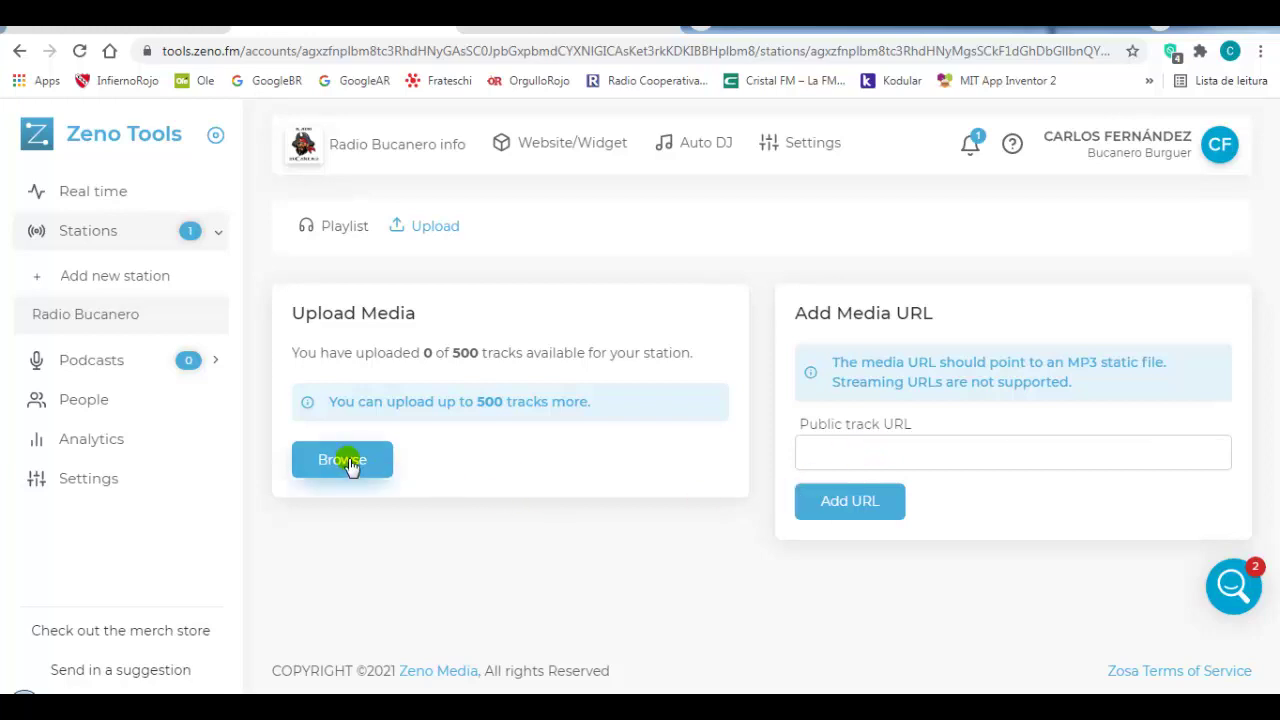
pyautogui.click(350, 466)
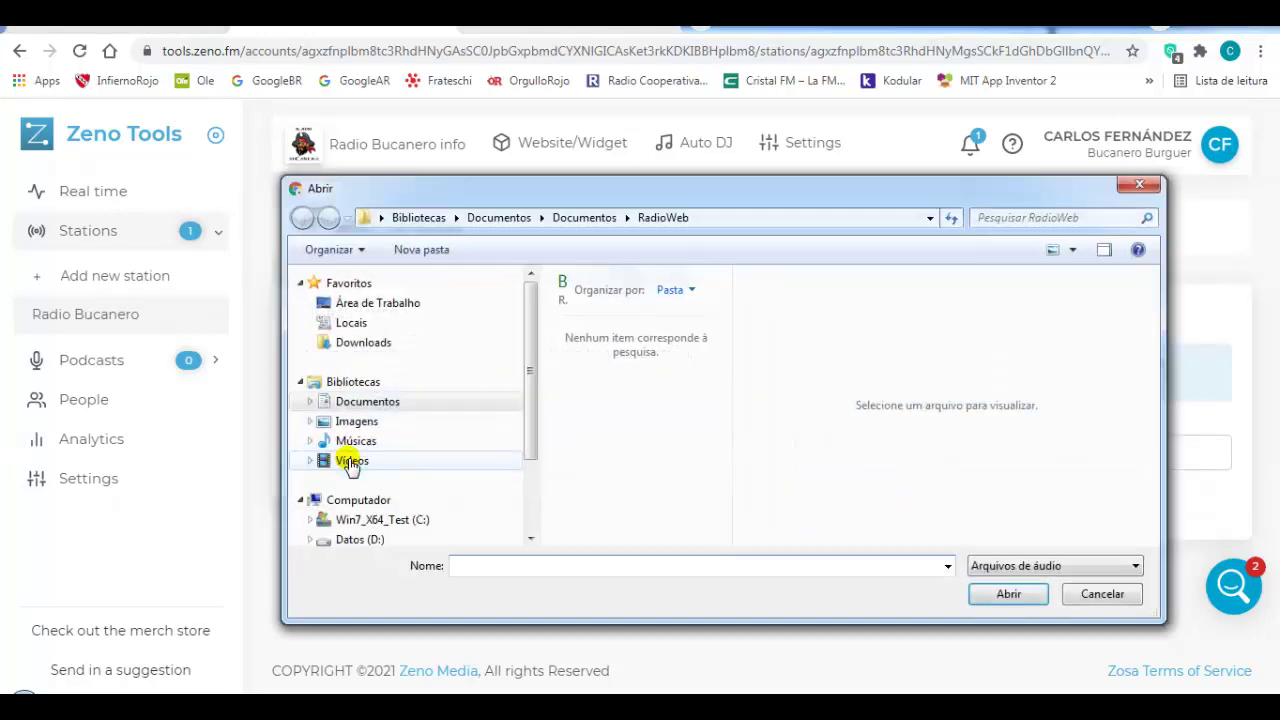
pyautogui.scroll(-1, 523, 409)
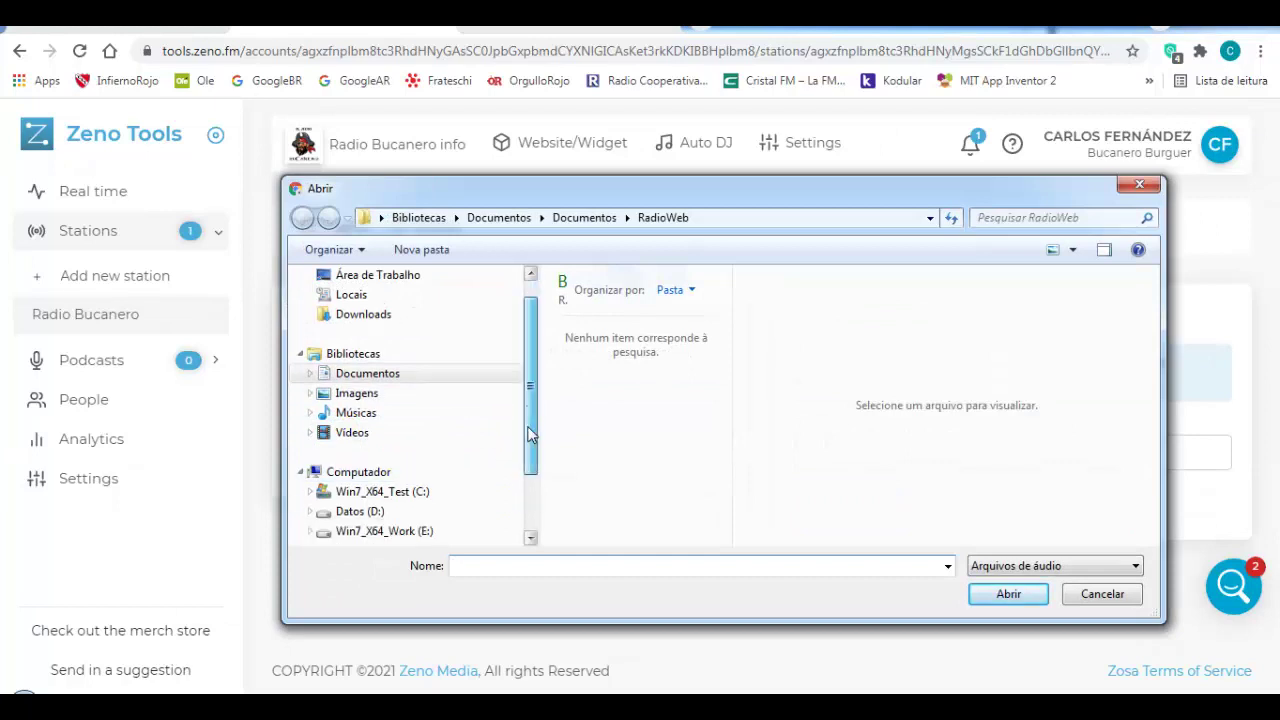
pyautogui.click(326, 477)
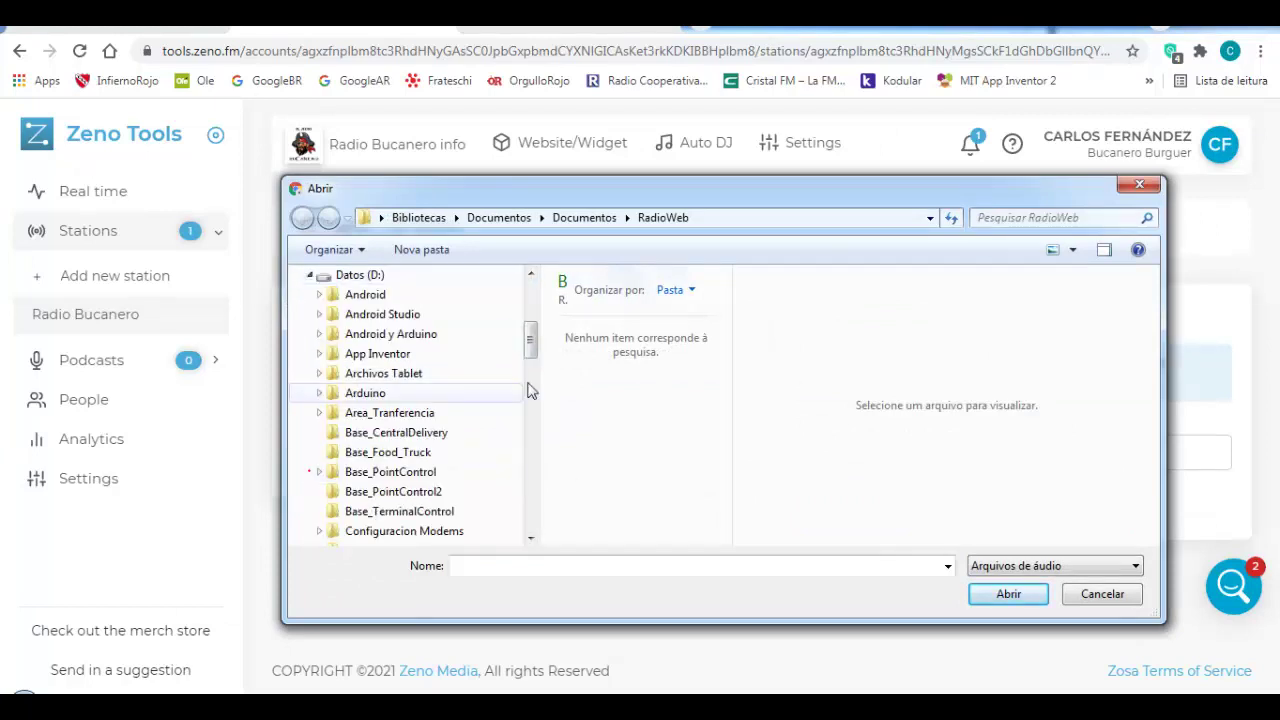
pyautogui.click(530, 388)
pyautogui.moveTo(530, 388); pyautogui.dragTo(530, 442)
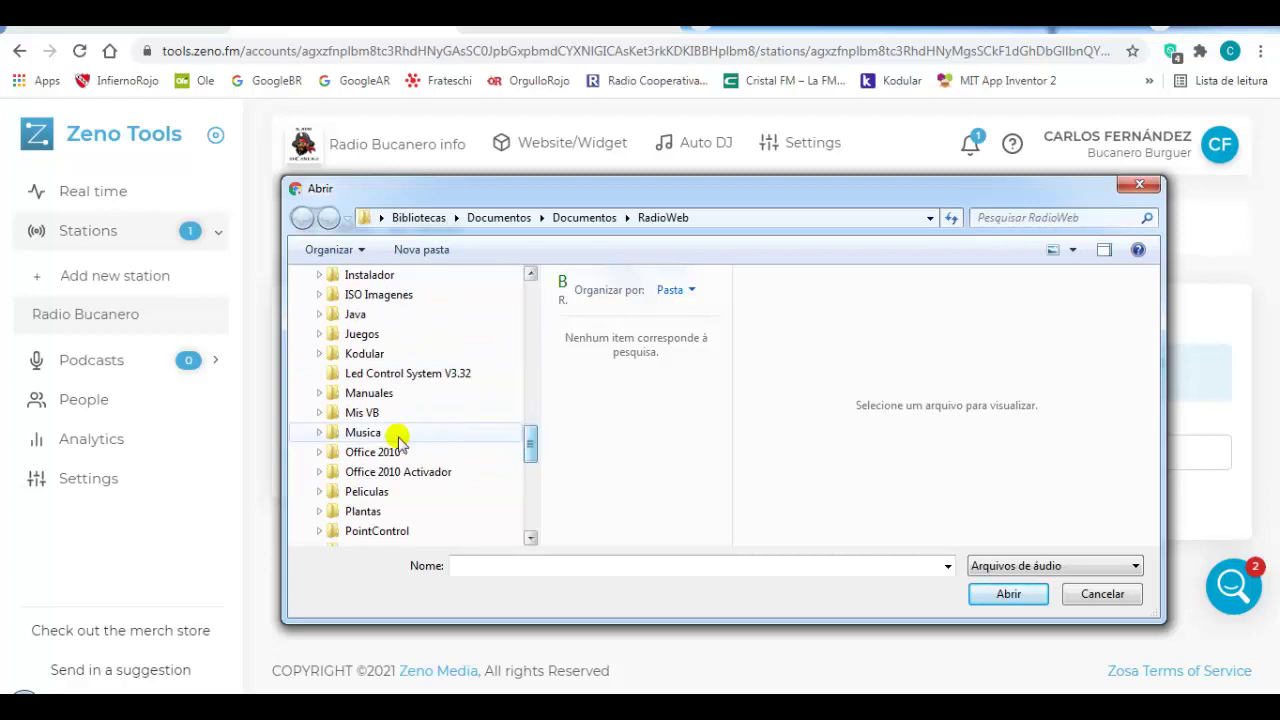
pyautogui.click(320, 434)
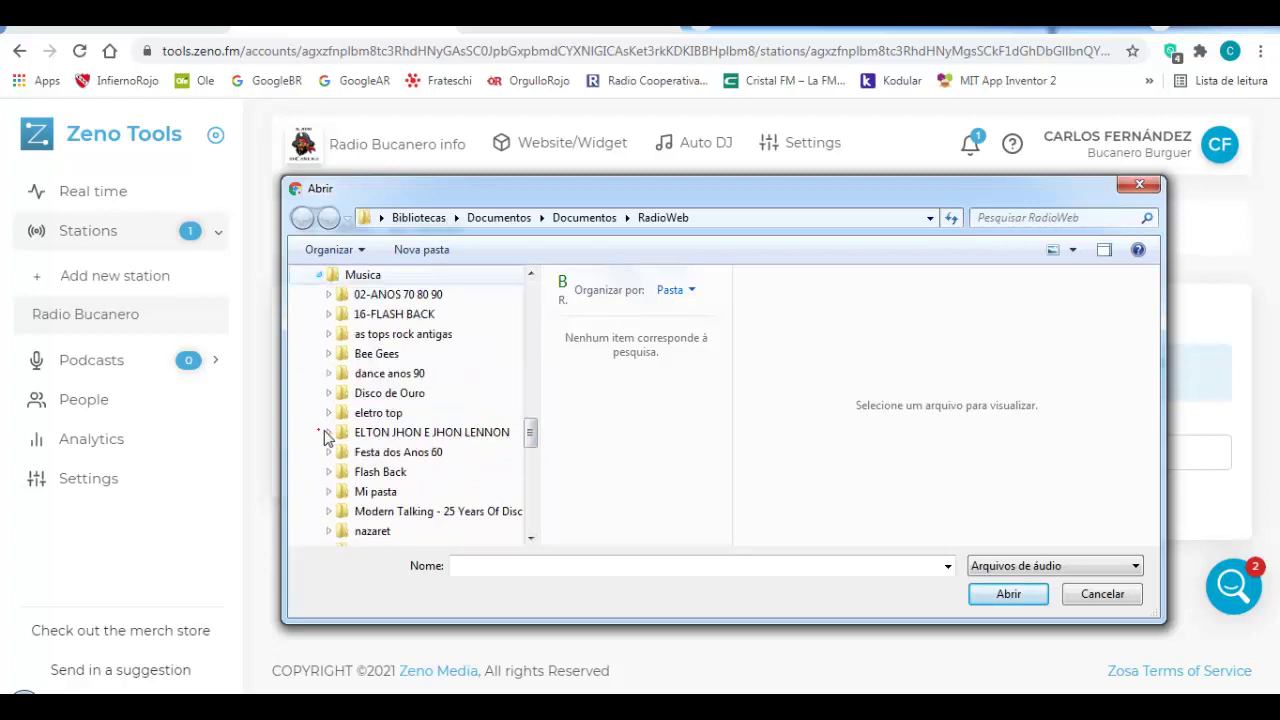
pyautogui.click(390, 491)
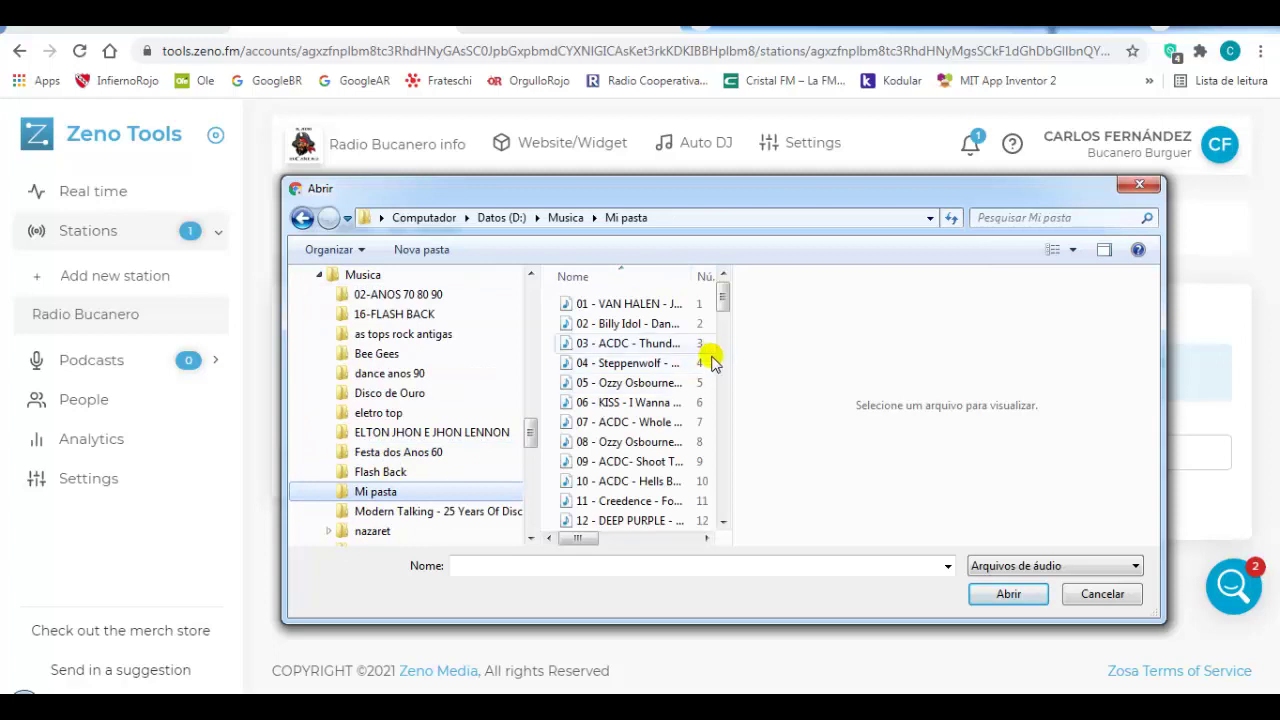
pyautogui.click(634, 366)
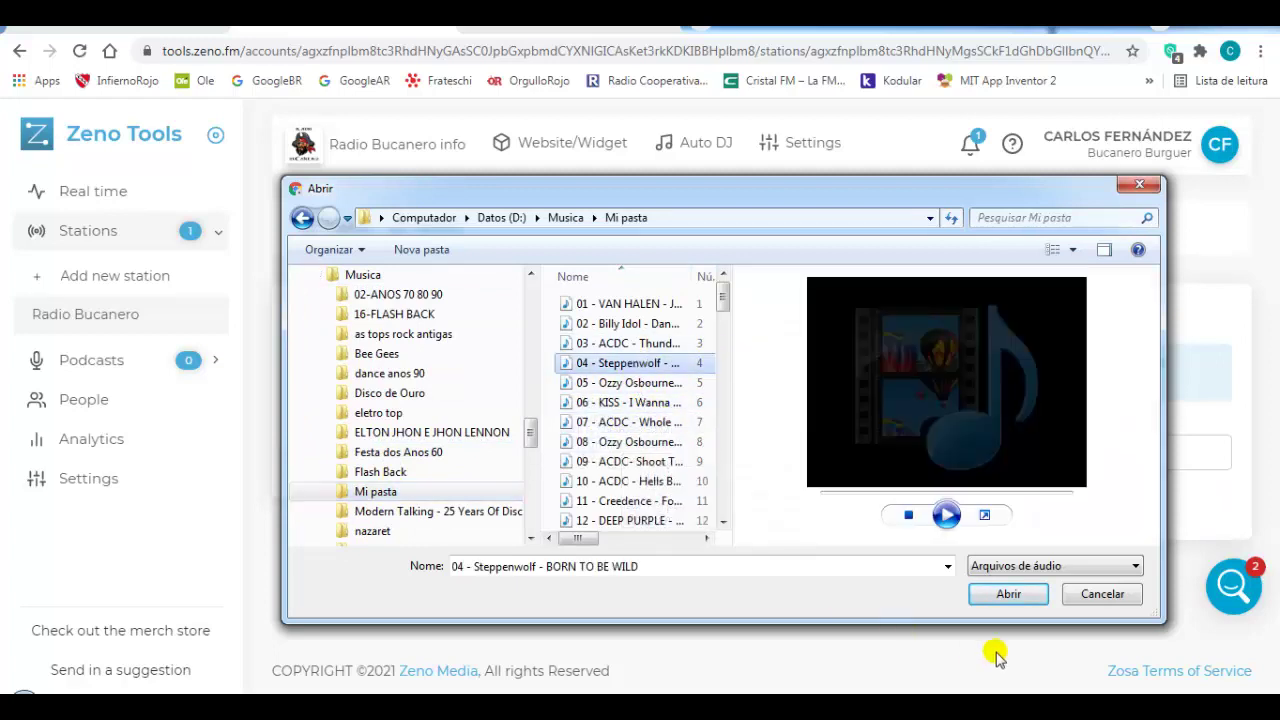
pyautogui.click(1012, 596)
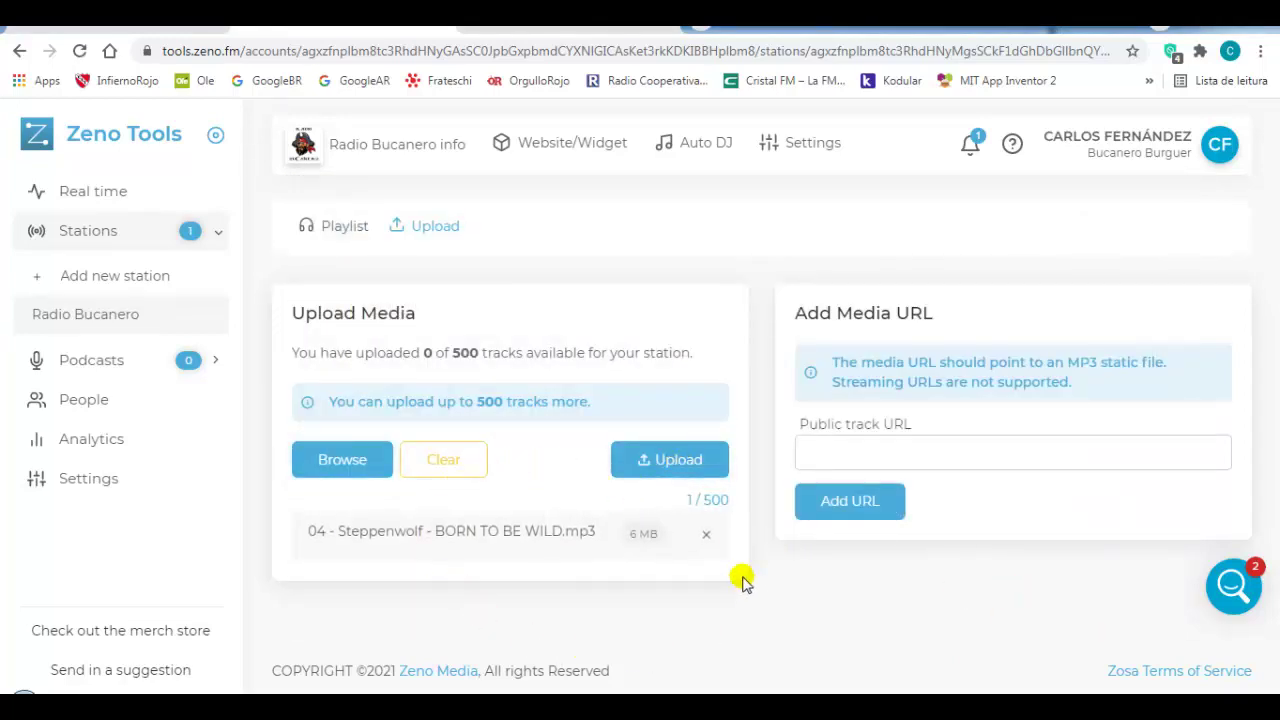
# Upload the chosen Steppenwolf track and save it to the station's Auto DJ playlist.
pyautogui.click(676, 466)
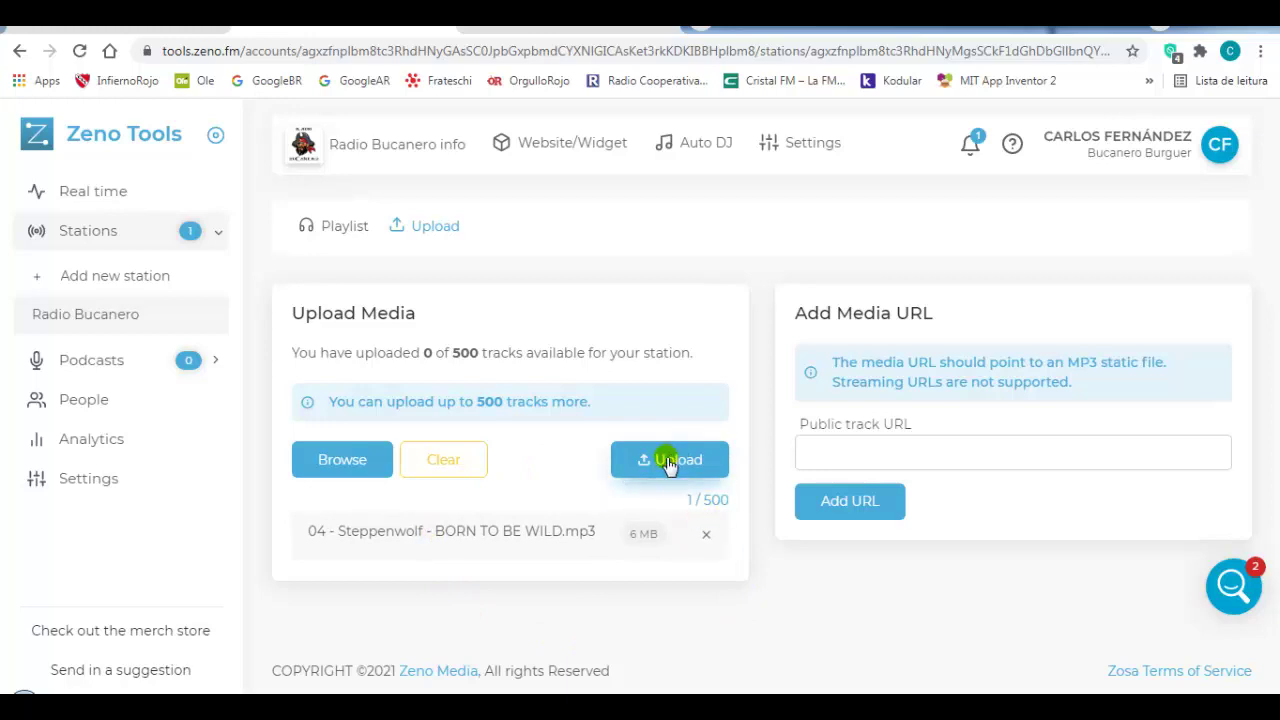
pyautogui.click(672, 462)
pyautogui.click(669, 464)
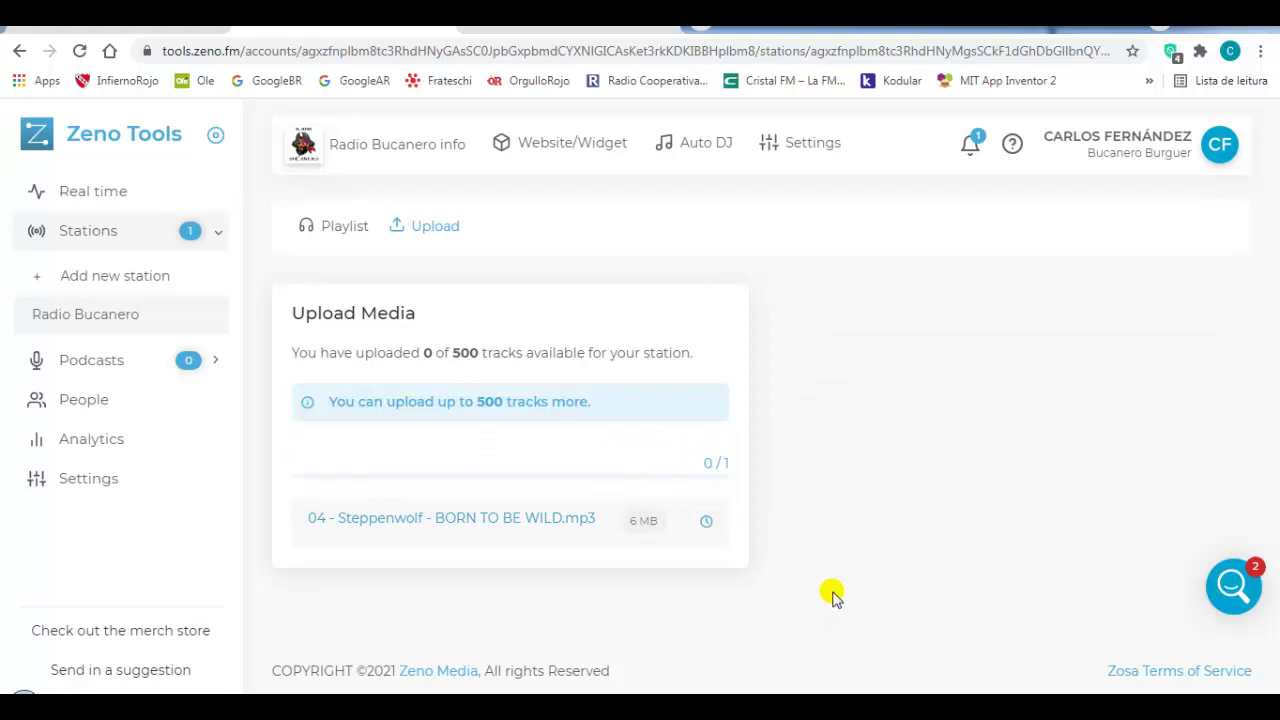
pyautogui.click(434, 229)
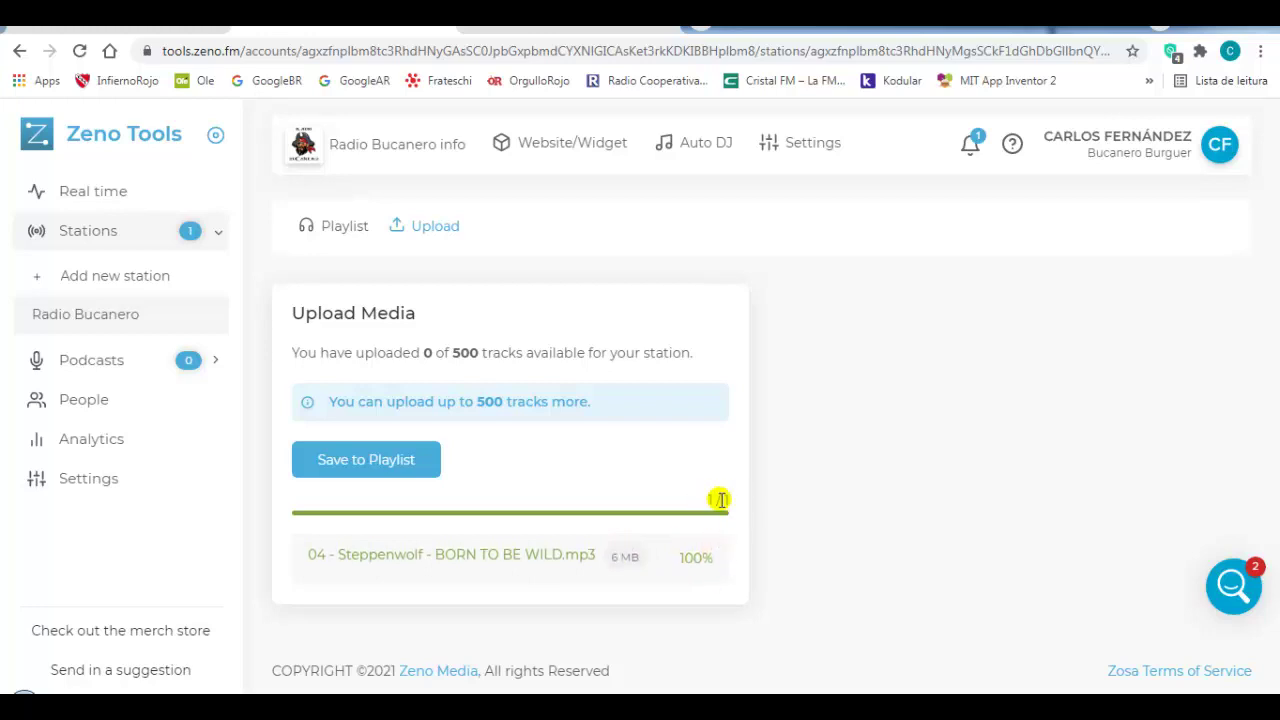
pyautogui.click(372, 465)
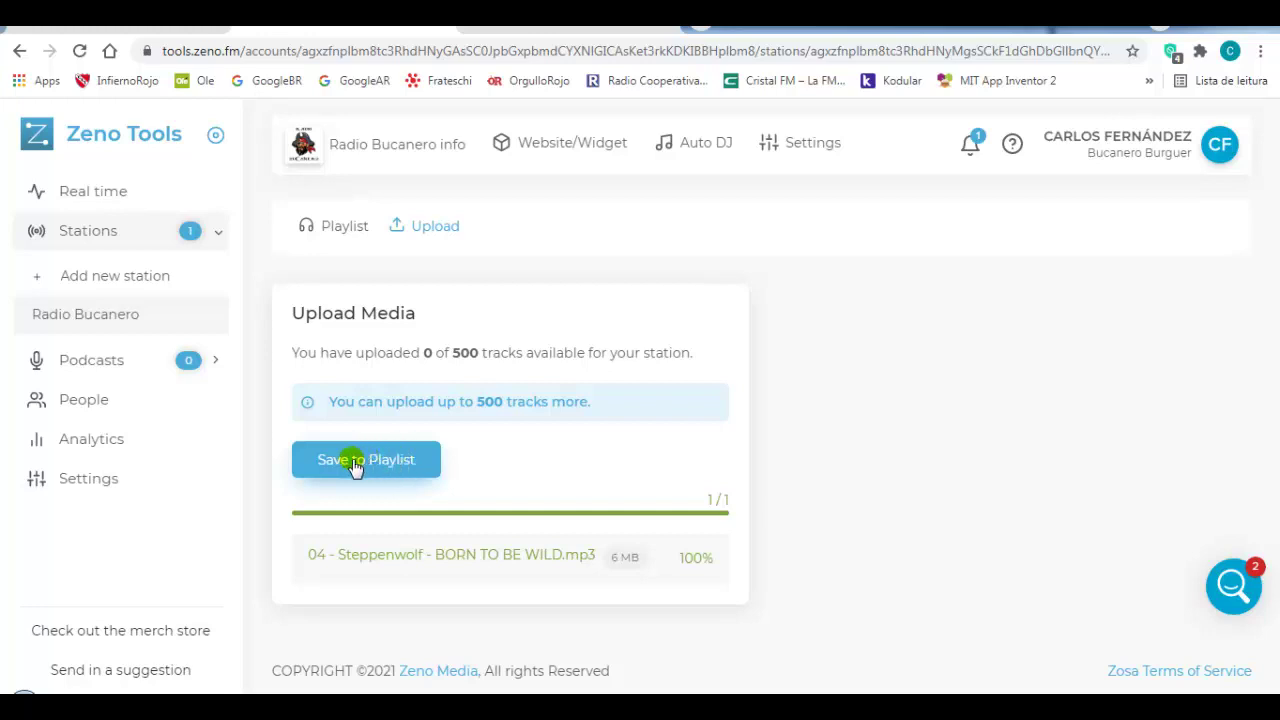
pyautogui.click(372, 465)
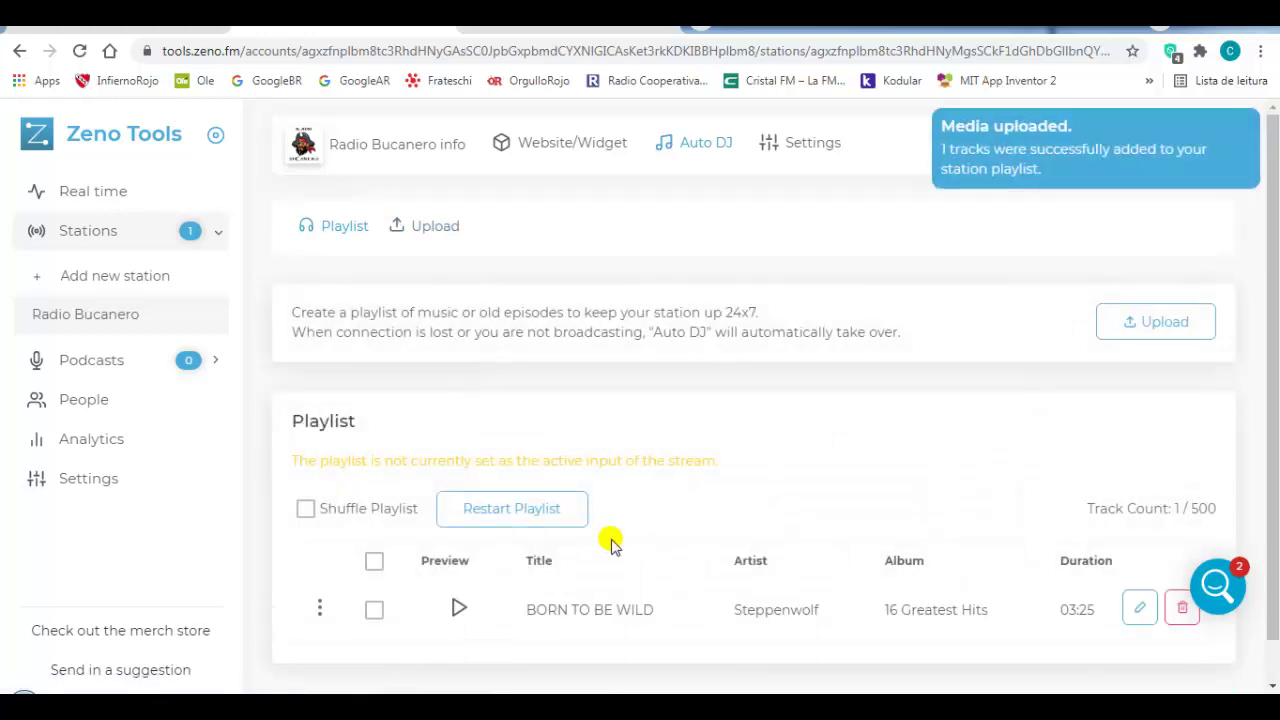
# Enable shuffling for the Auto DJ playlist without saving the change.
pyautogui.scroll(-1, 697, 484)
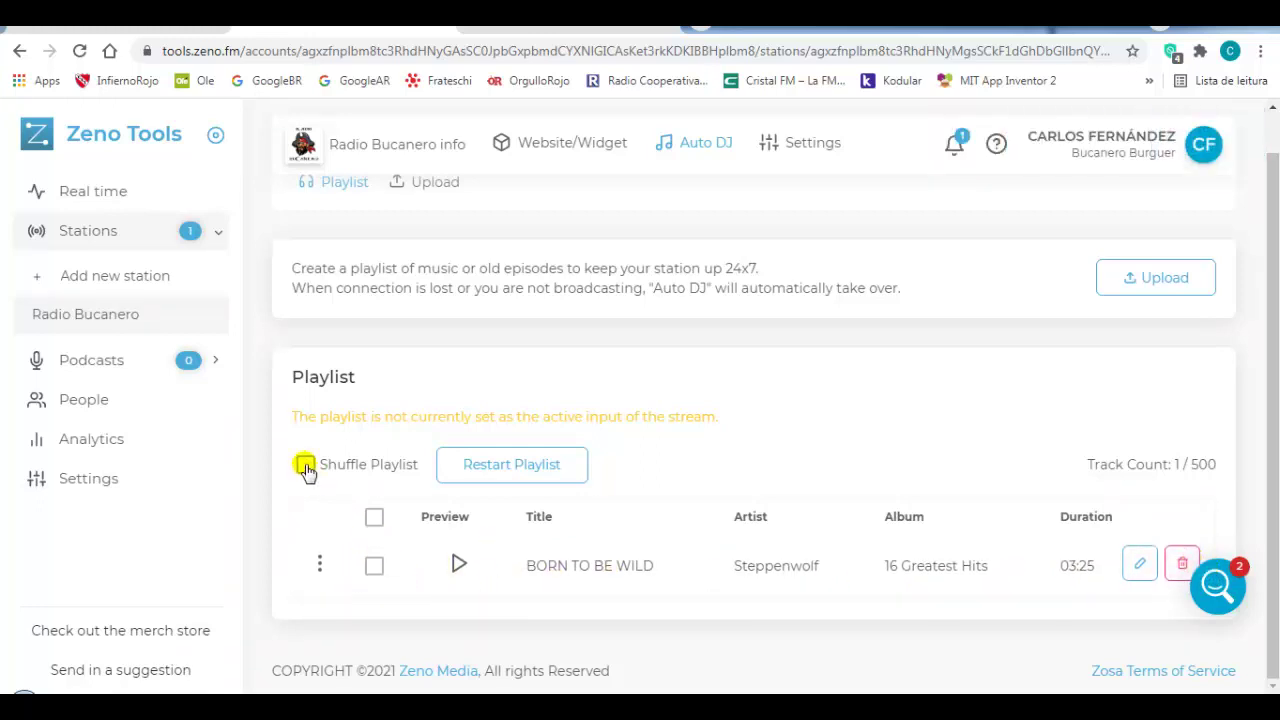
pyautogui.click(305, 466)
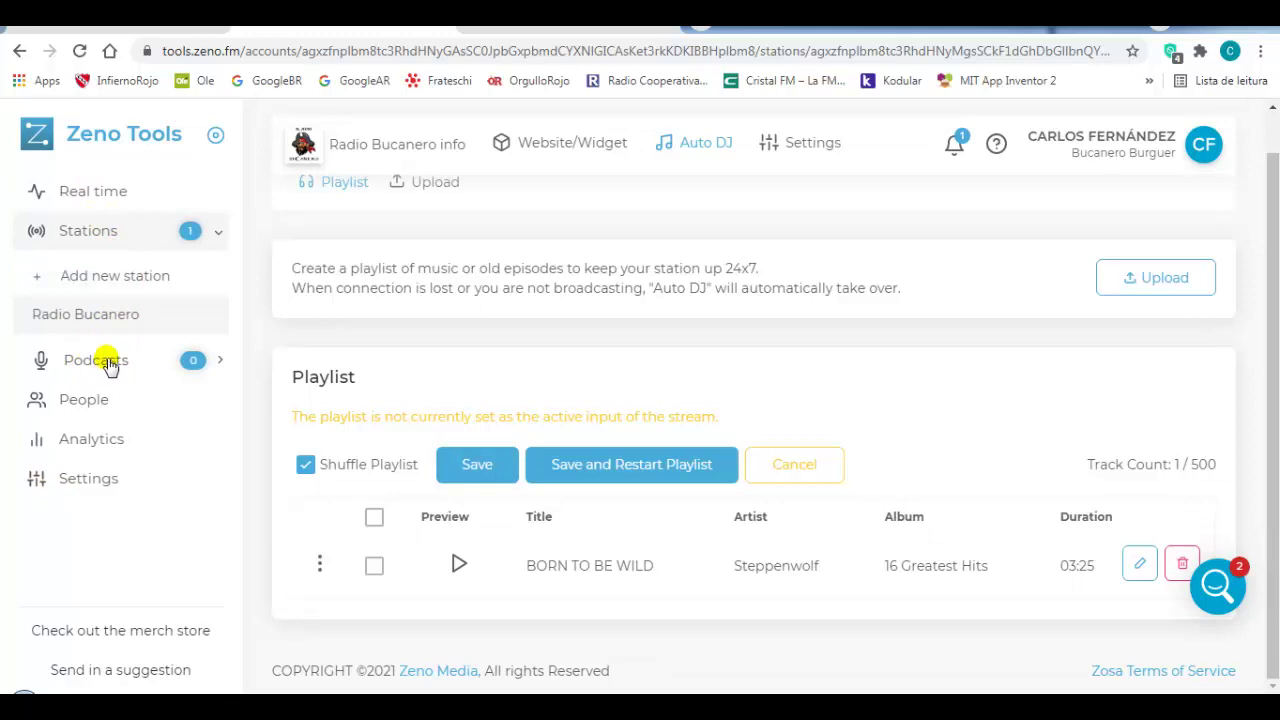
# Open the account's People page and check the option for inviting a user with admin role.
pyautogui.click(81, 403)
pyautogui.press('Return')
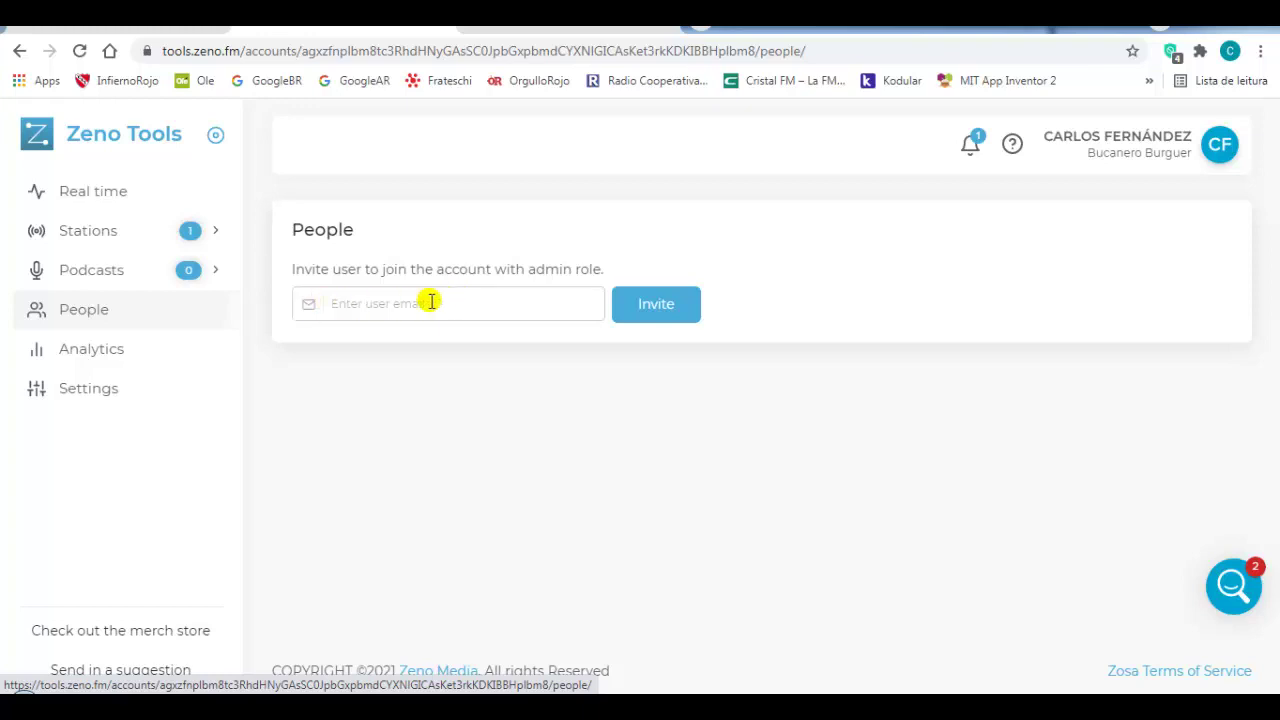
pyautogui.click(687, 306)
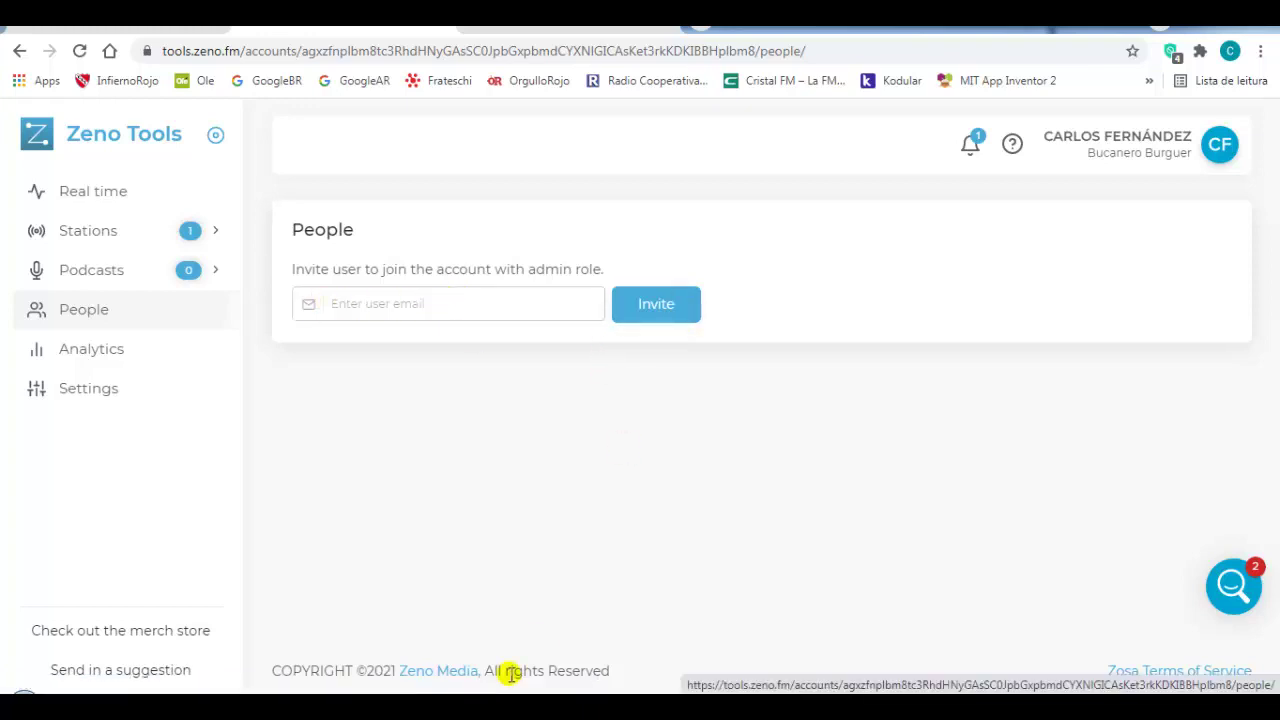
# Check the account's streaming Analytics page and look through the fields of the Account settings form.
pyautogui.click(99, 354)
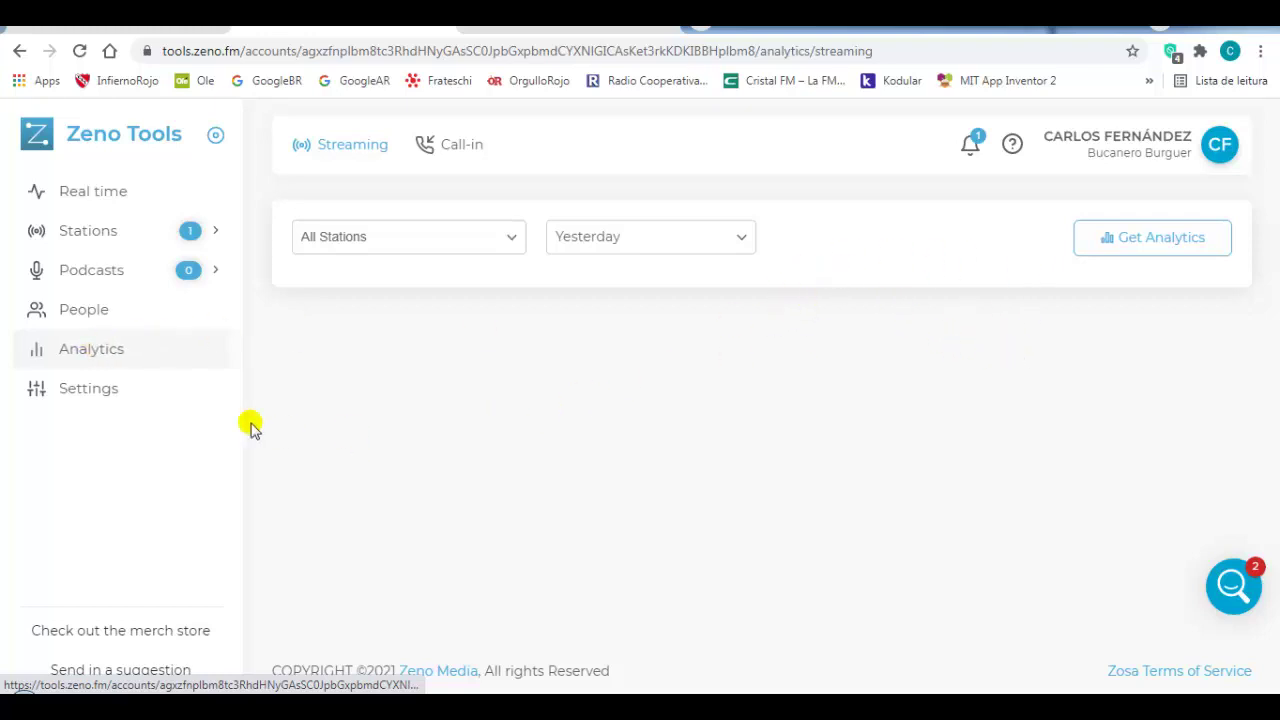
pyautogui.click(81, 395)
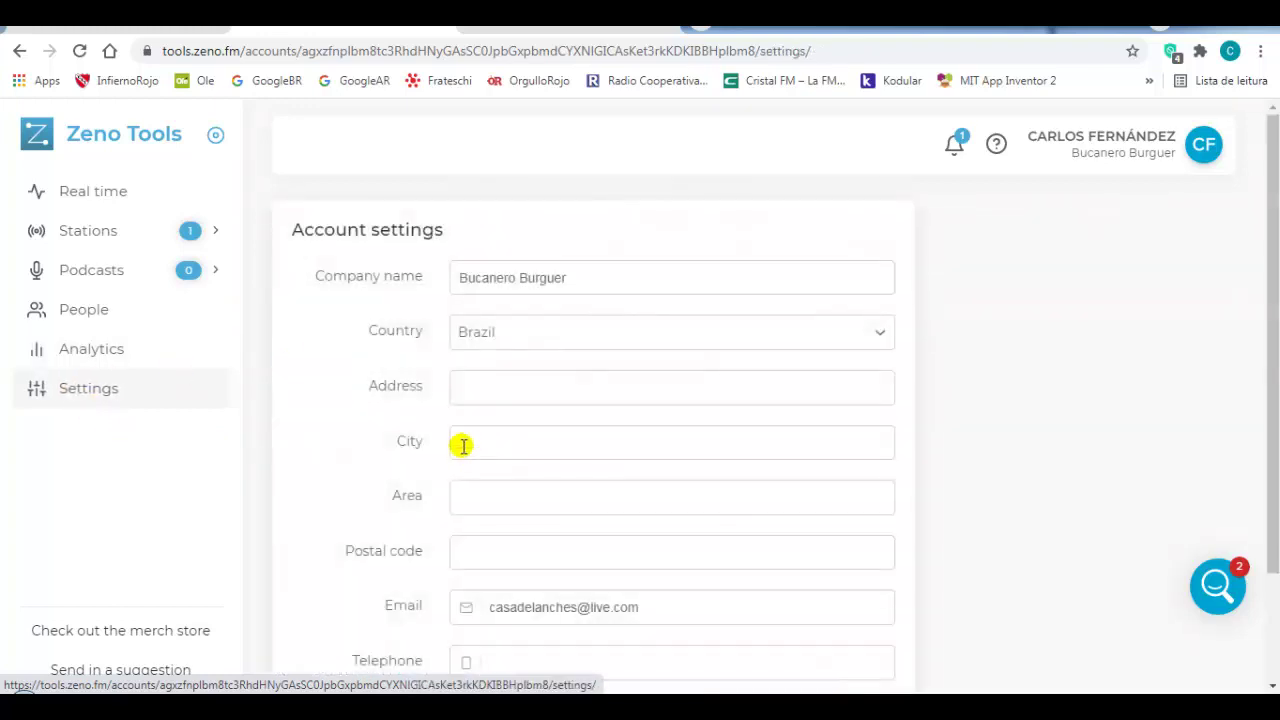
pyautogui.scroll(-1, 797, 368)
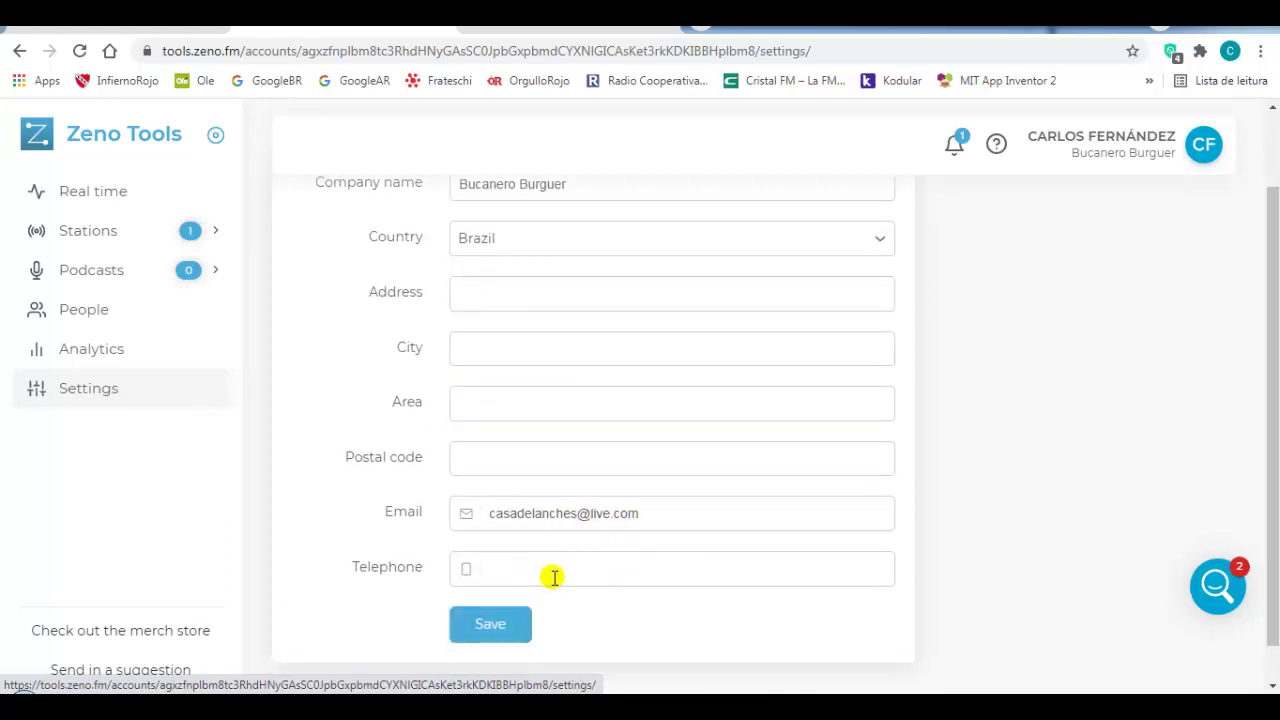
pyautogui.scroll(-1, 551, 560)
pyautogui.scroll(2, 551, 555)
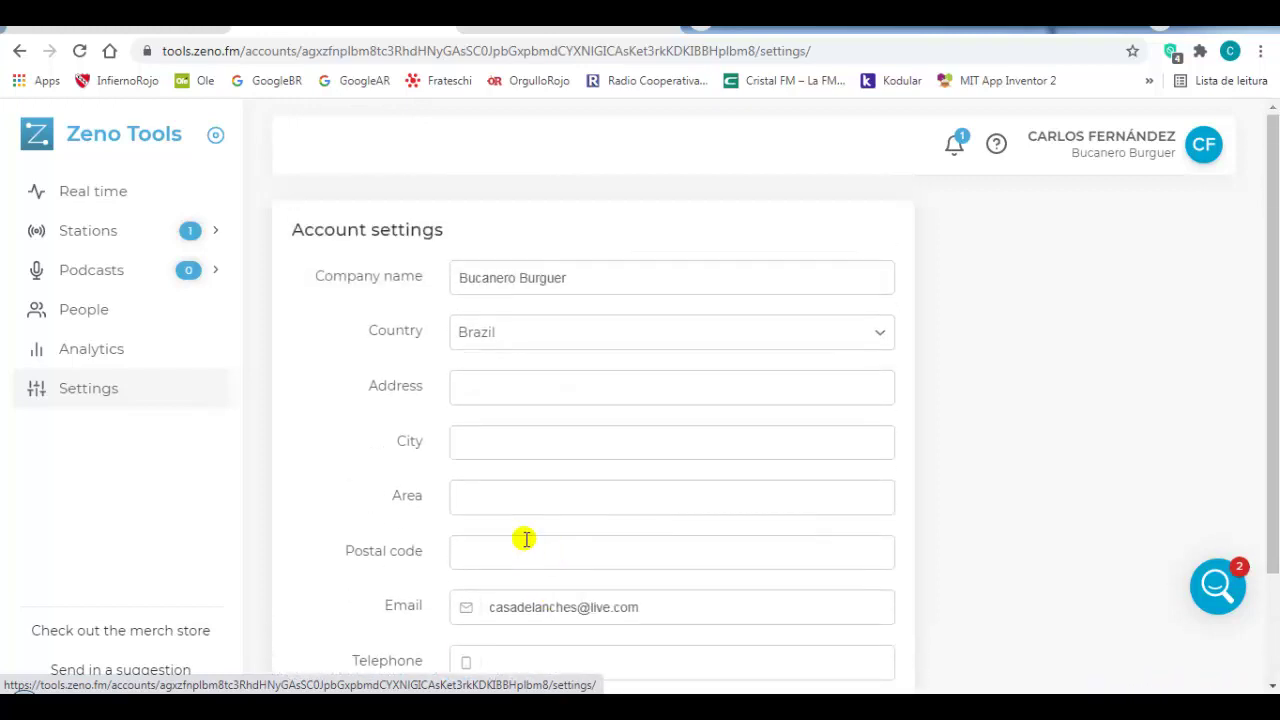
# Open the public microsite of Radio Bucanero, start playing the station, and return to its Zeno Tools page.
pyautogui.click(92, 234)
pyautogui.click(86, 310)
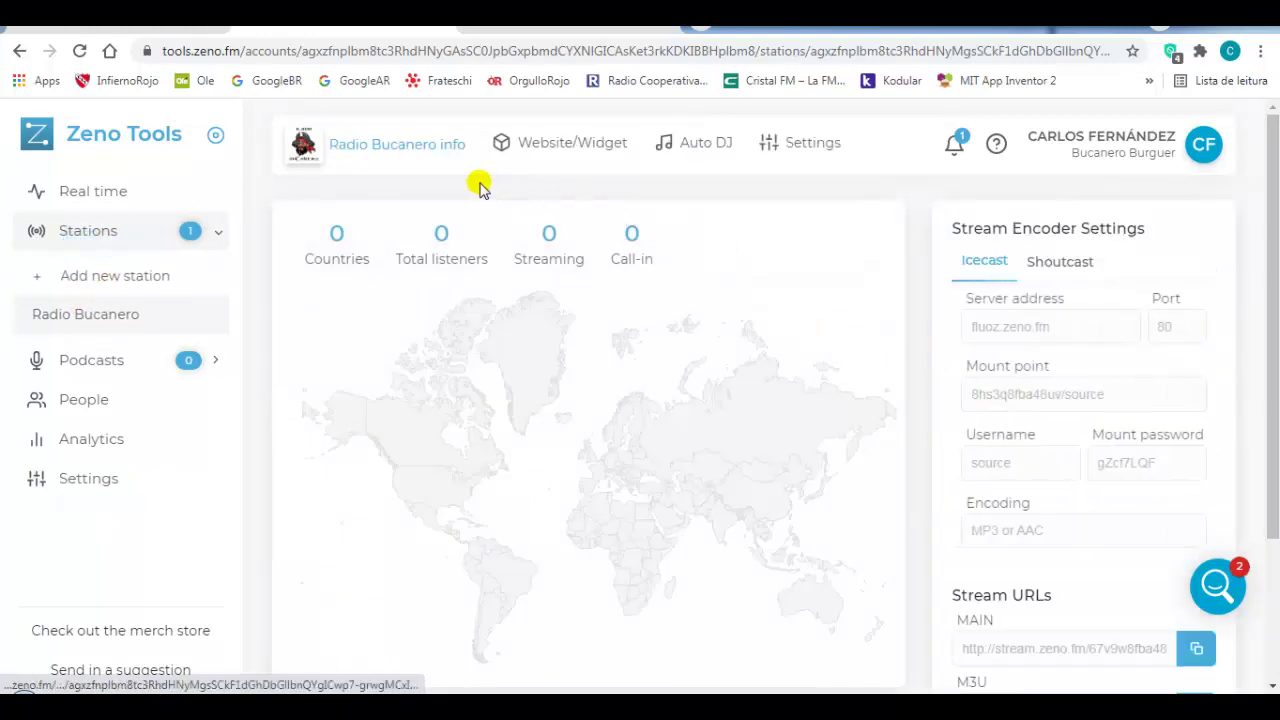
pyautogui.click(588, 146)
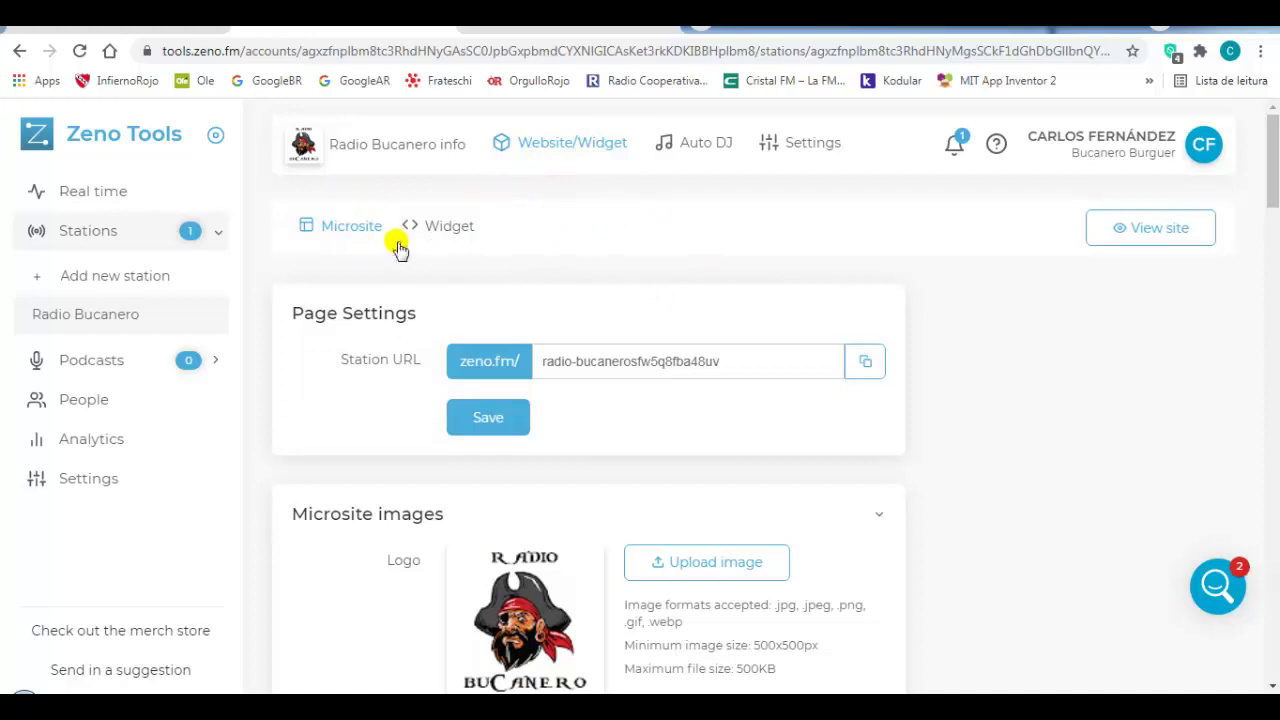
pyautogui.click(1147, 230)
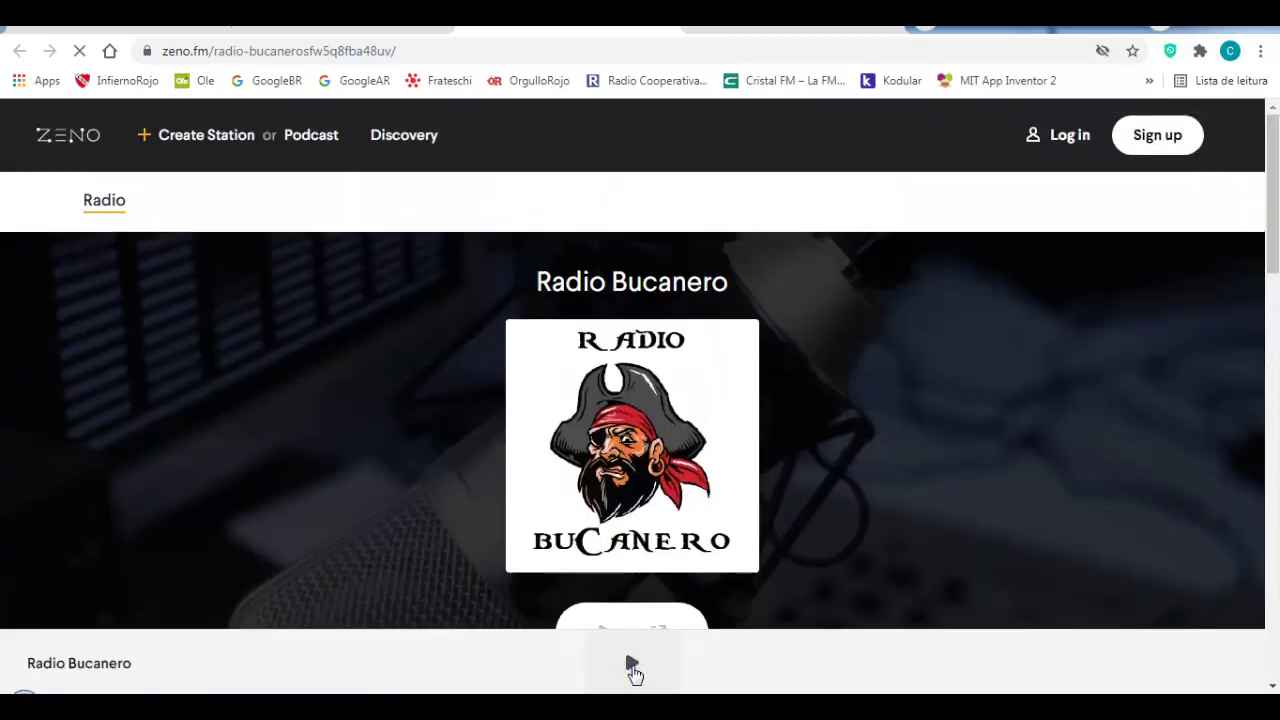
pyautogui.click(632, 665)
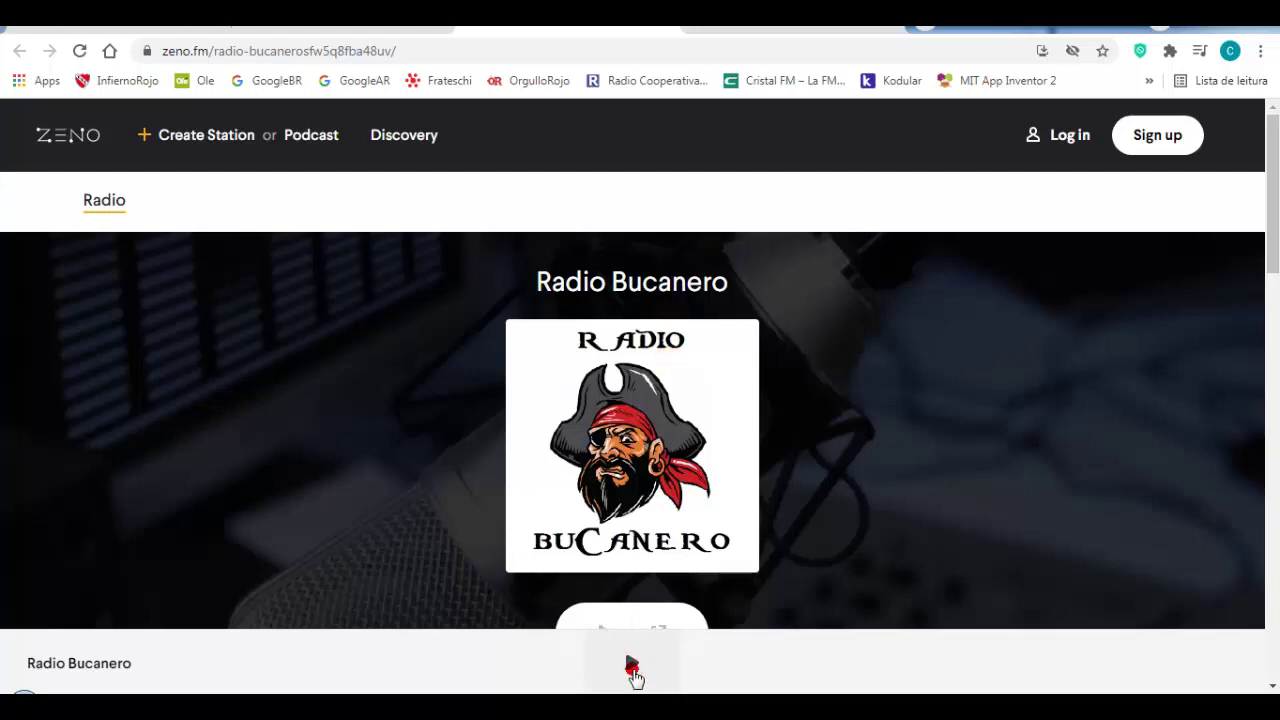
pyautogui.click(690, 30)
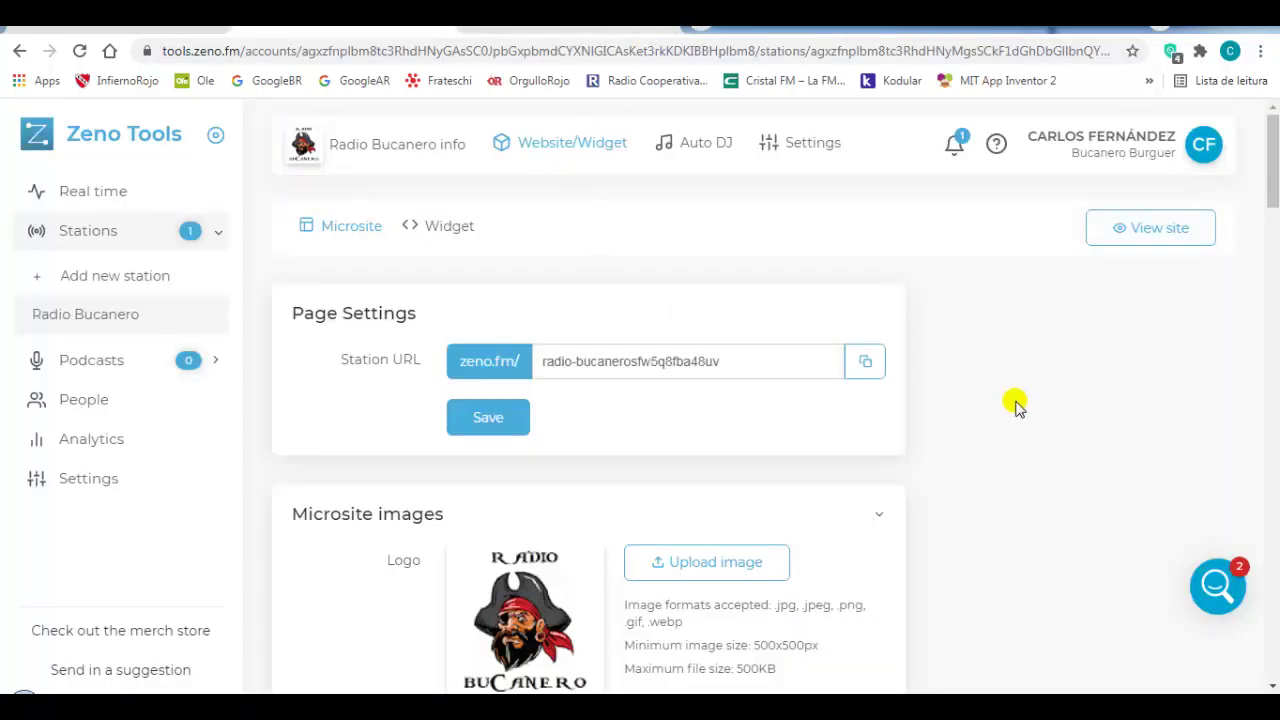
# For the station's Auto DJ, choose the audio file 15 - ZZ TOP - SHARP DRESSED MAN from the Mi pasta folder.
pyautogui.click(700, 145)
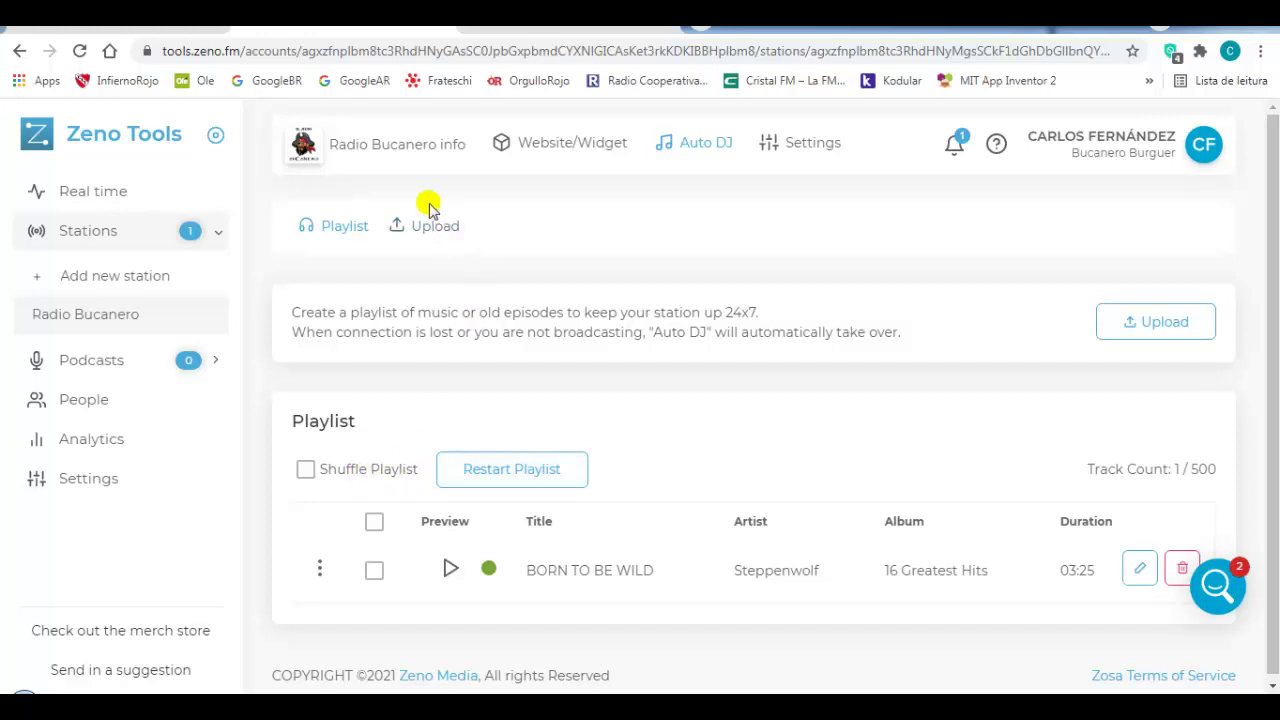
pyautogui.click(1152, 323)
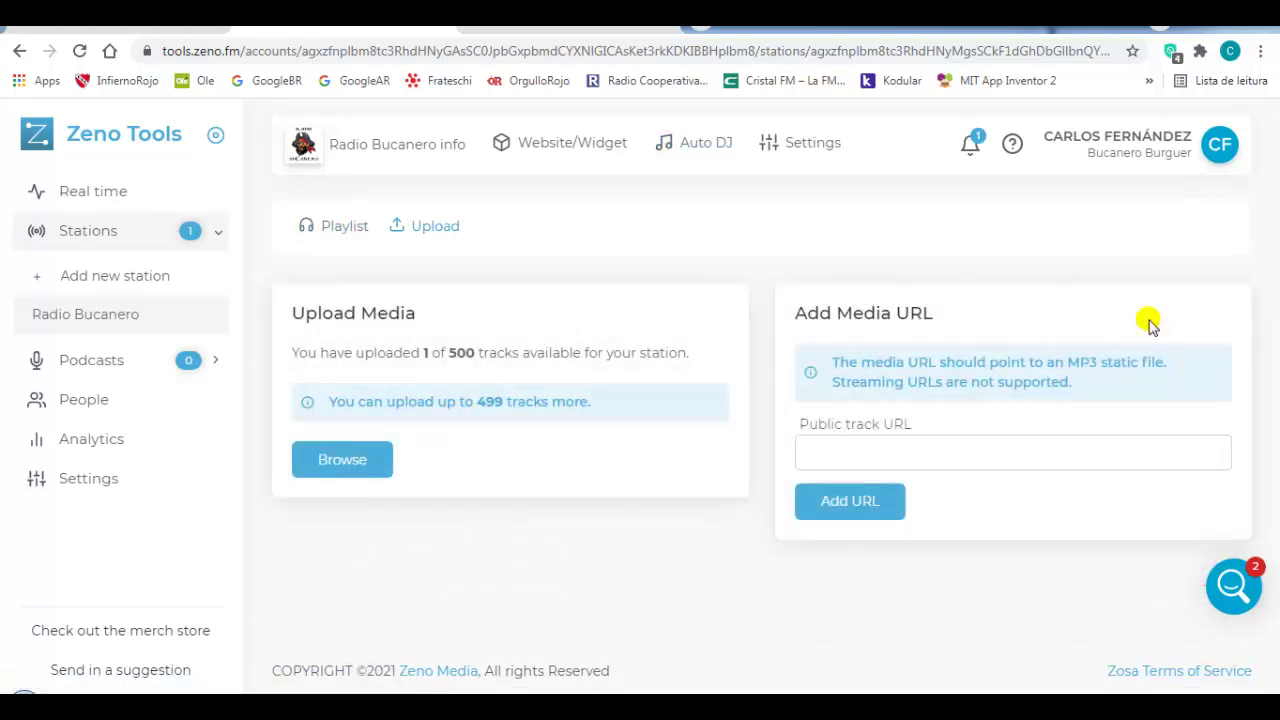
pyautogui.click(356, 465)
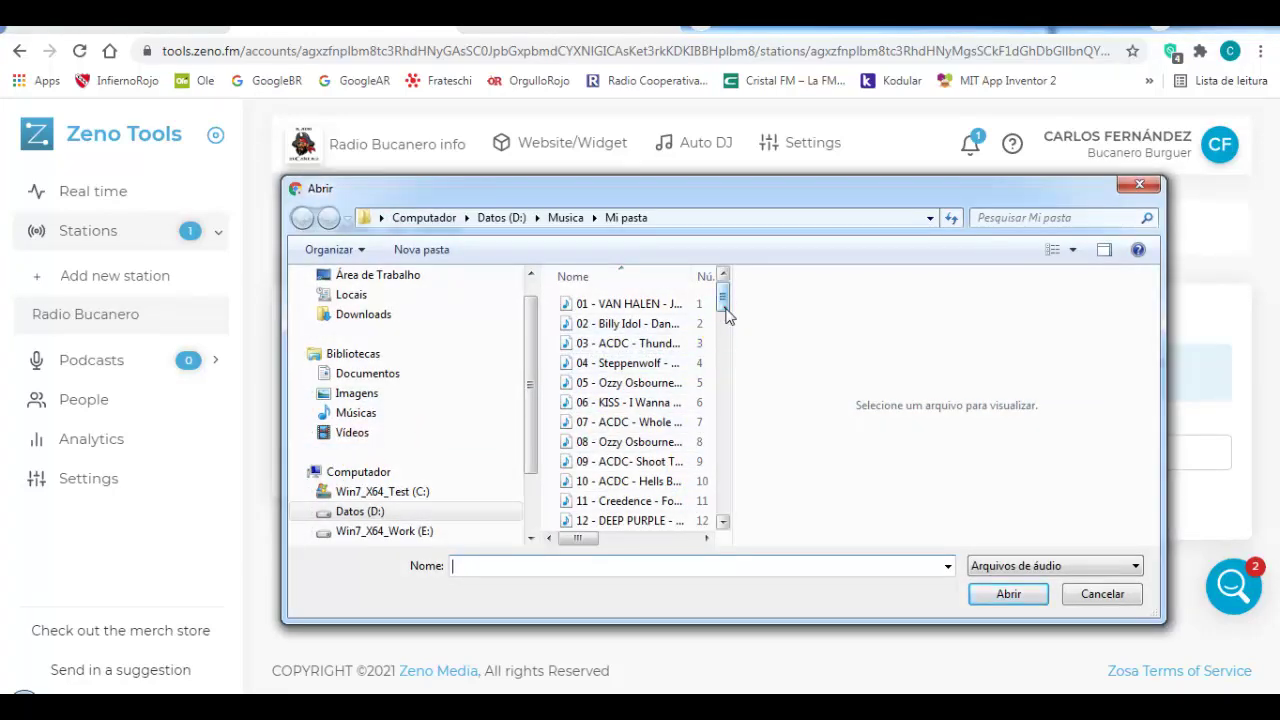
pyautogui.moveTo(726, 314); pyautogui.dragTo(723, 322)
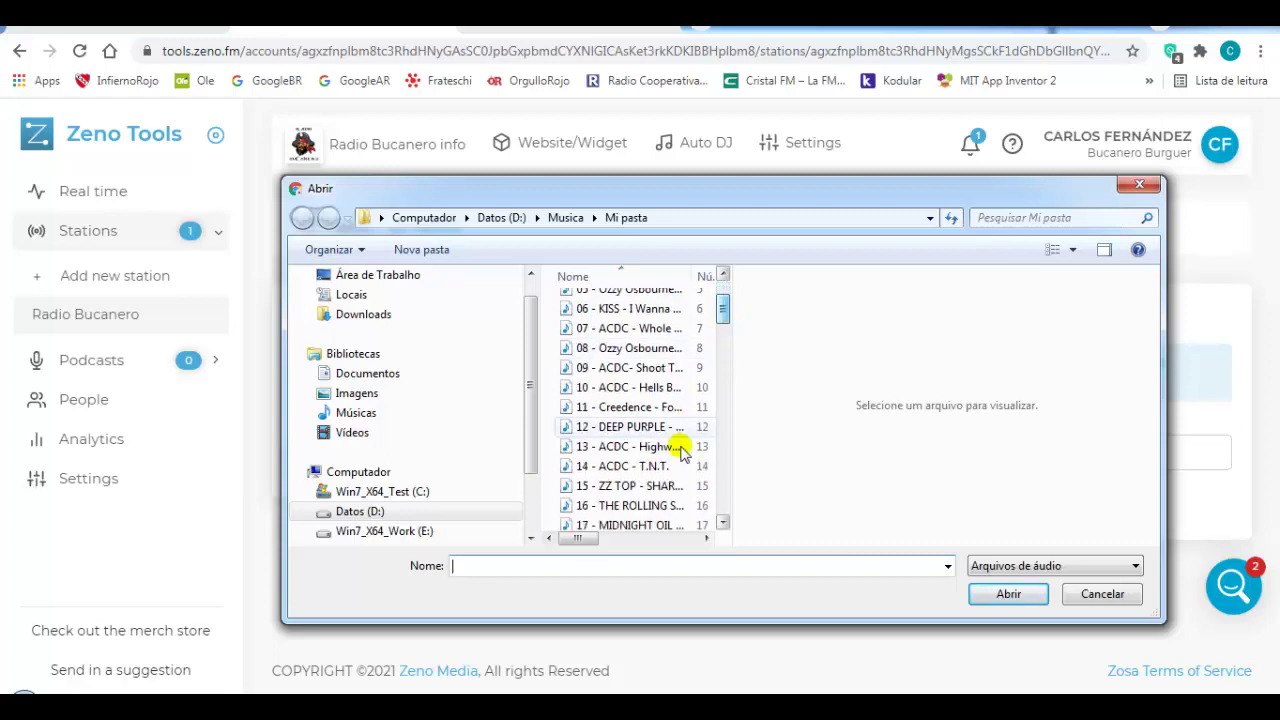
pyautogui.click(627, 486)
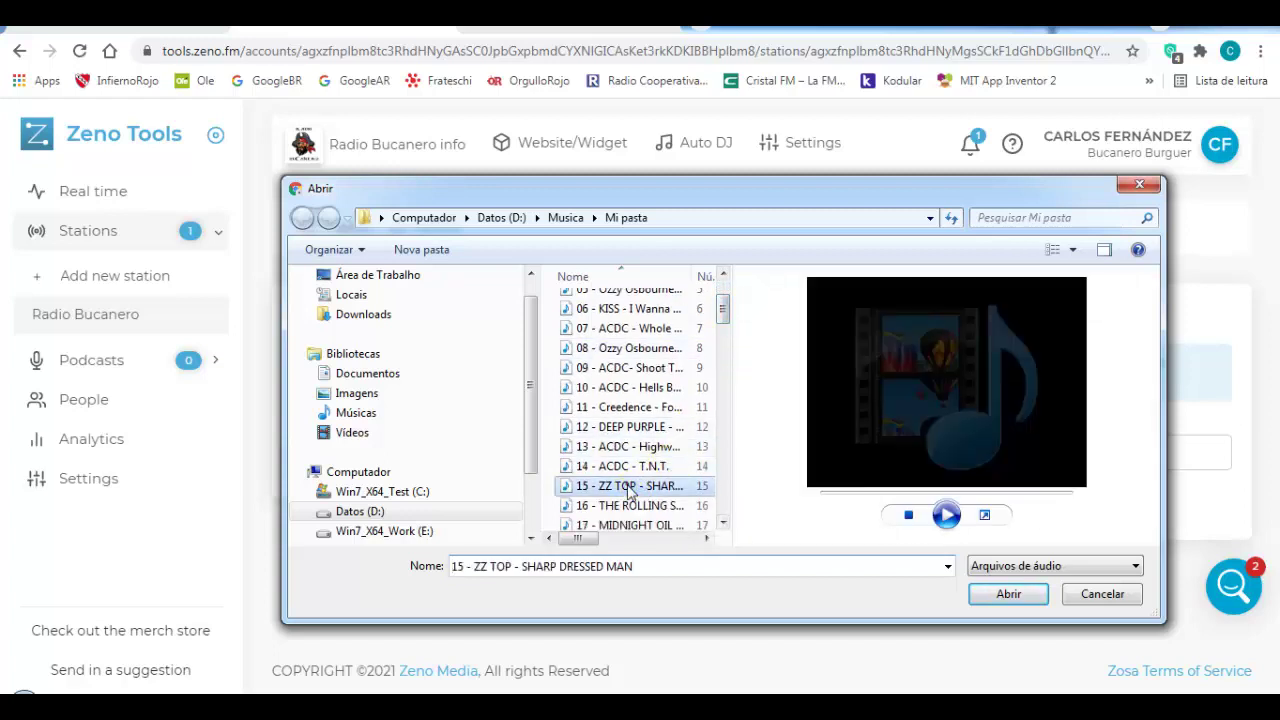
pyautogui.click(1027, 603)
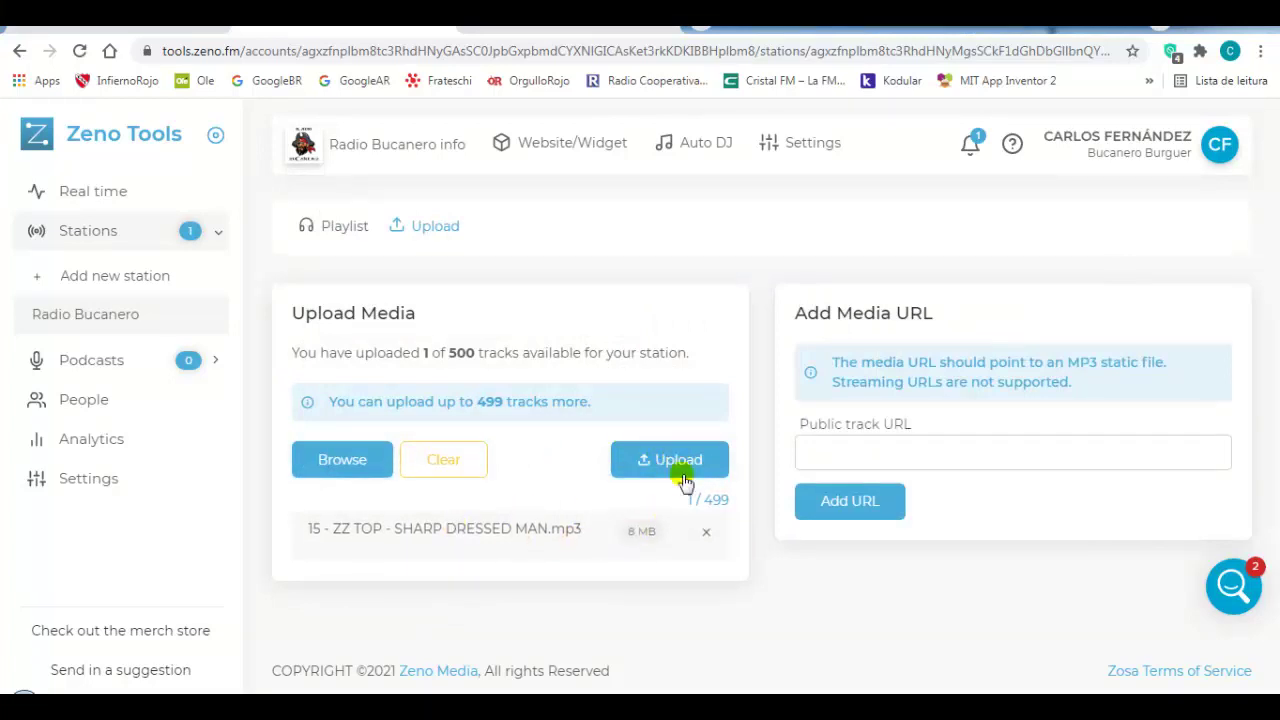
# Upload the chosen ZZ TOP track, save it to the Auto DJ playlist, and check the playlist.
pyautogui.click(680, 463)
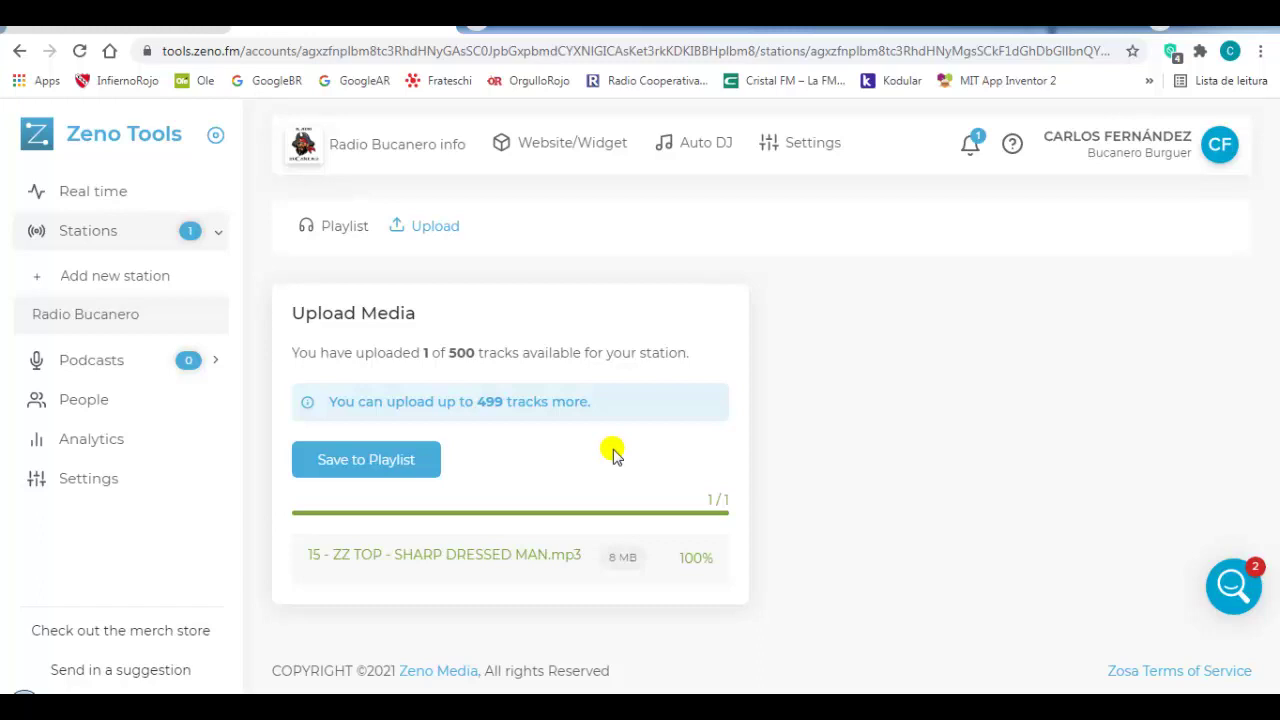
pyautogui.click(371, 464)
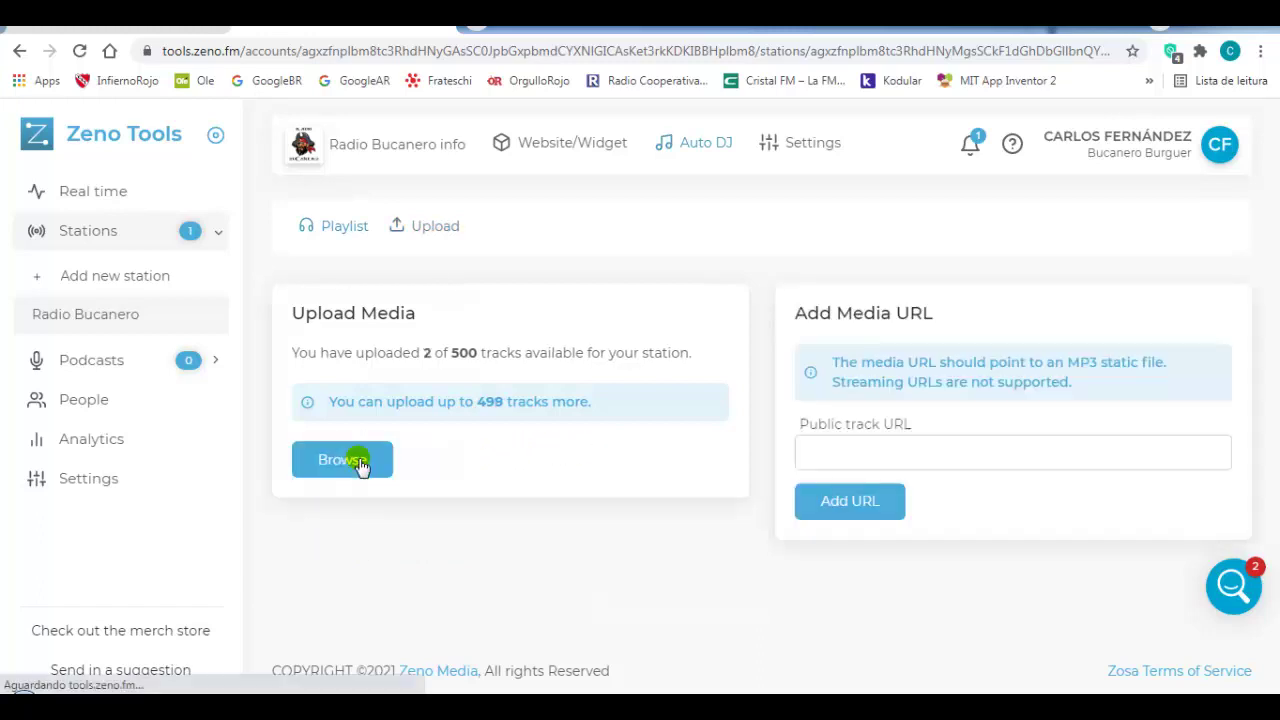
pyautogui.scroll(-1, 551, 483)
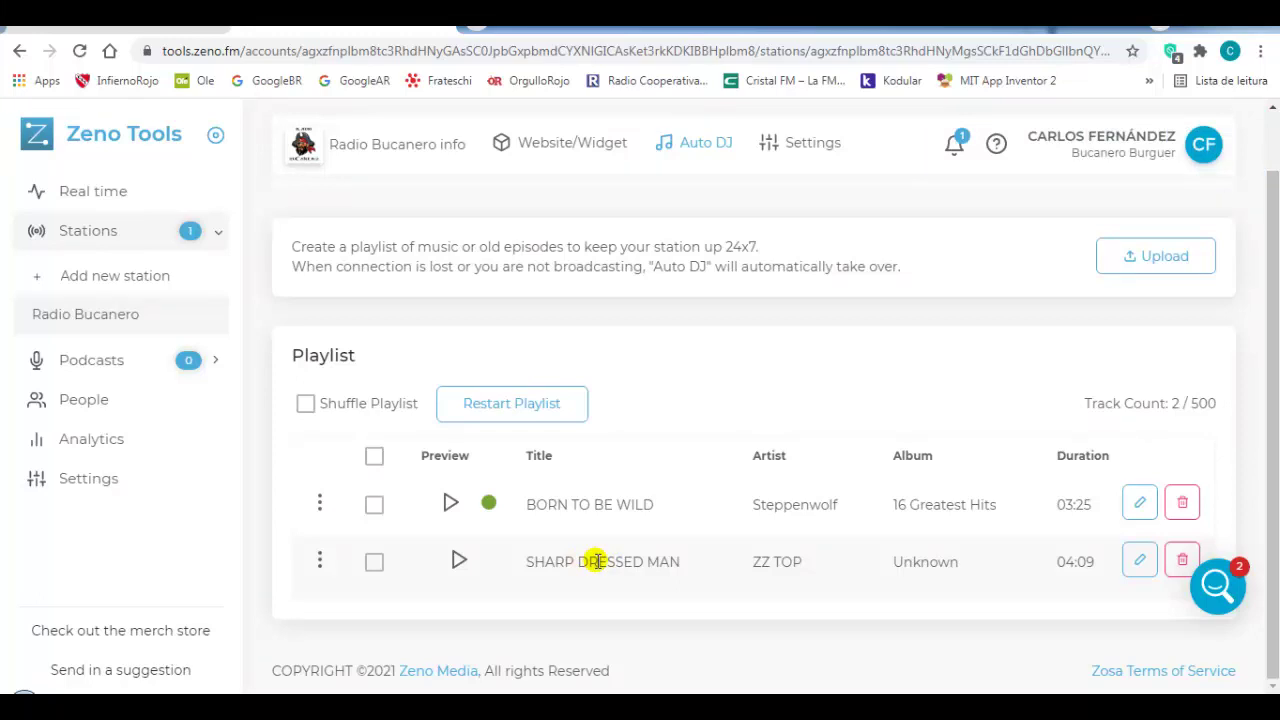
pyautogui.scroll(1, 608, 440)
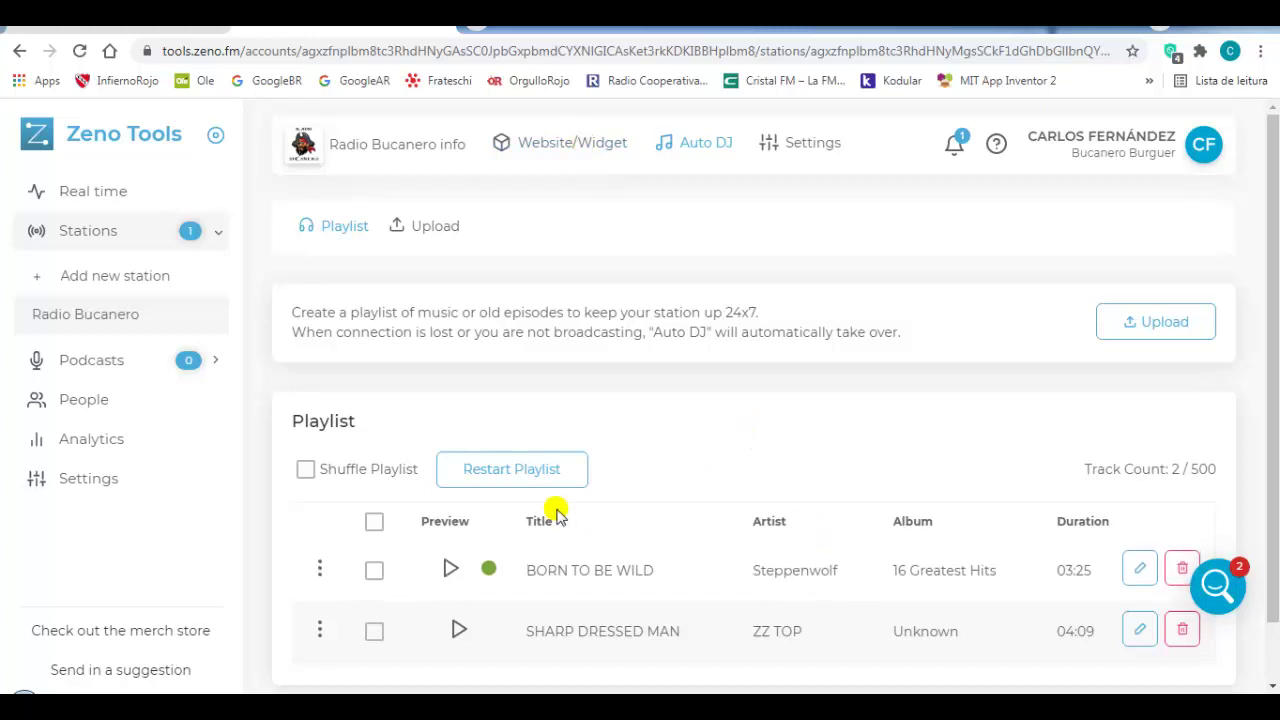
# Examine the account's Real time listener statistics and the listener figure for Brazil on the world map.
pyautogui.click(100, 192)
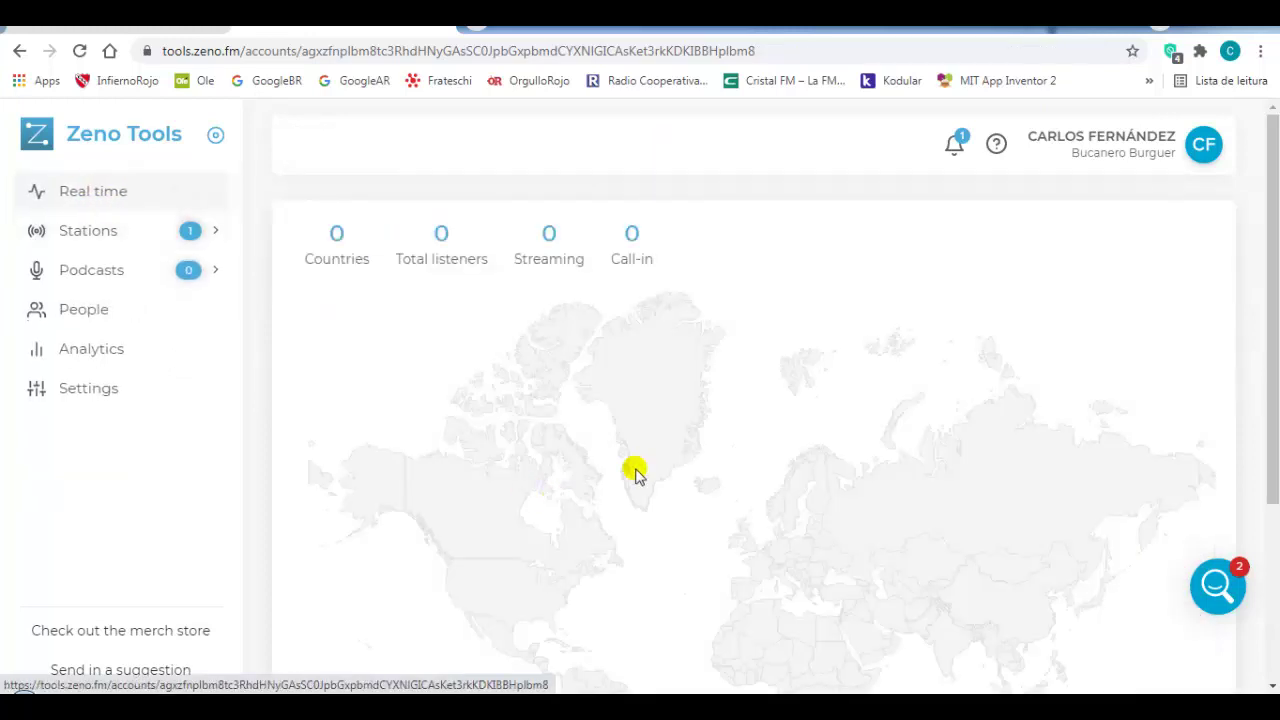
pyautogui.scroll(-1, 634, 471)
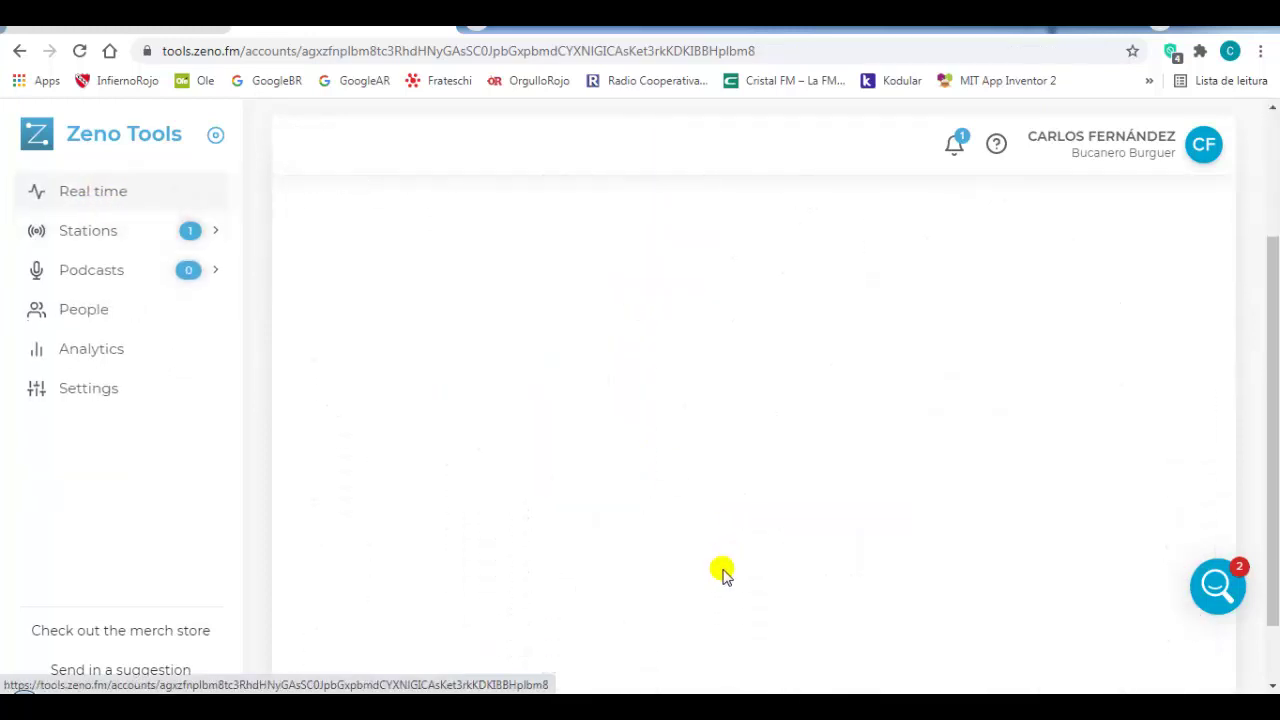
pyautogui.scroll(-1, 726, 569)
pyautogui.moveTo(640, 472)
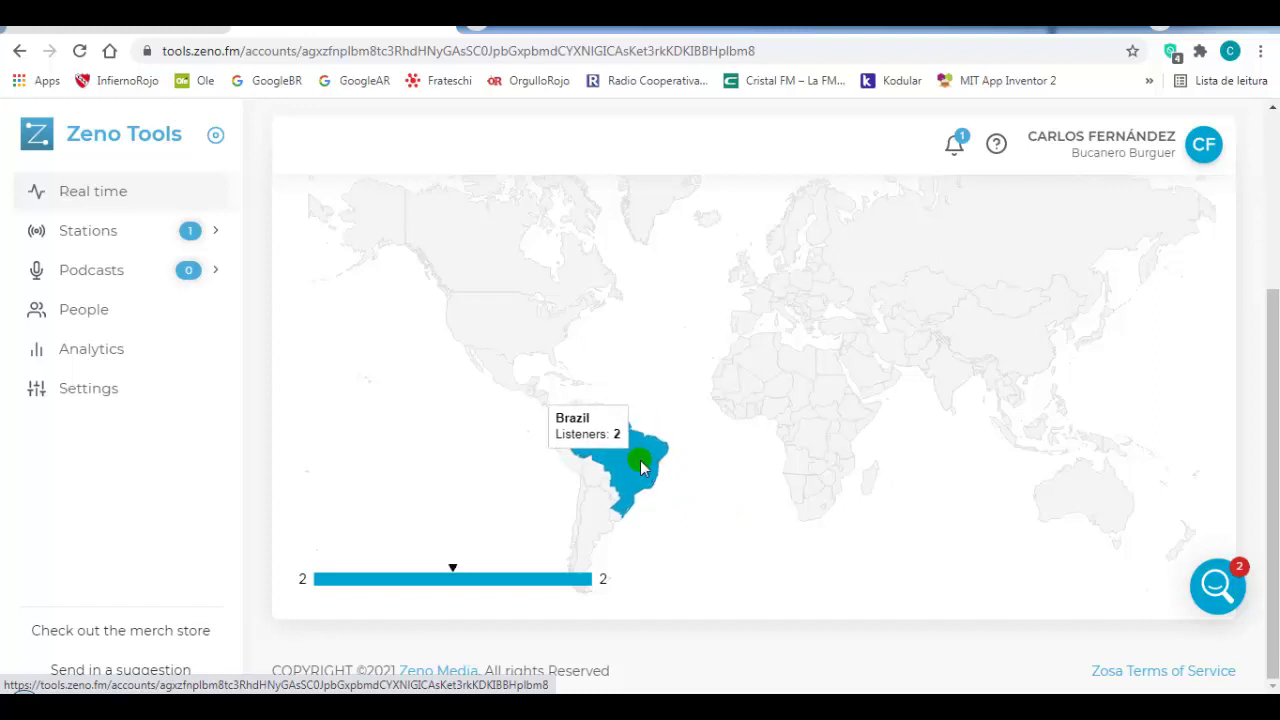
pyautogui.scroll(2, 400, 377)
pyautogui.scroll(-2, 620, 590)
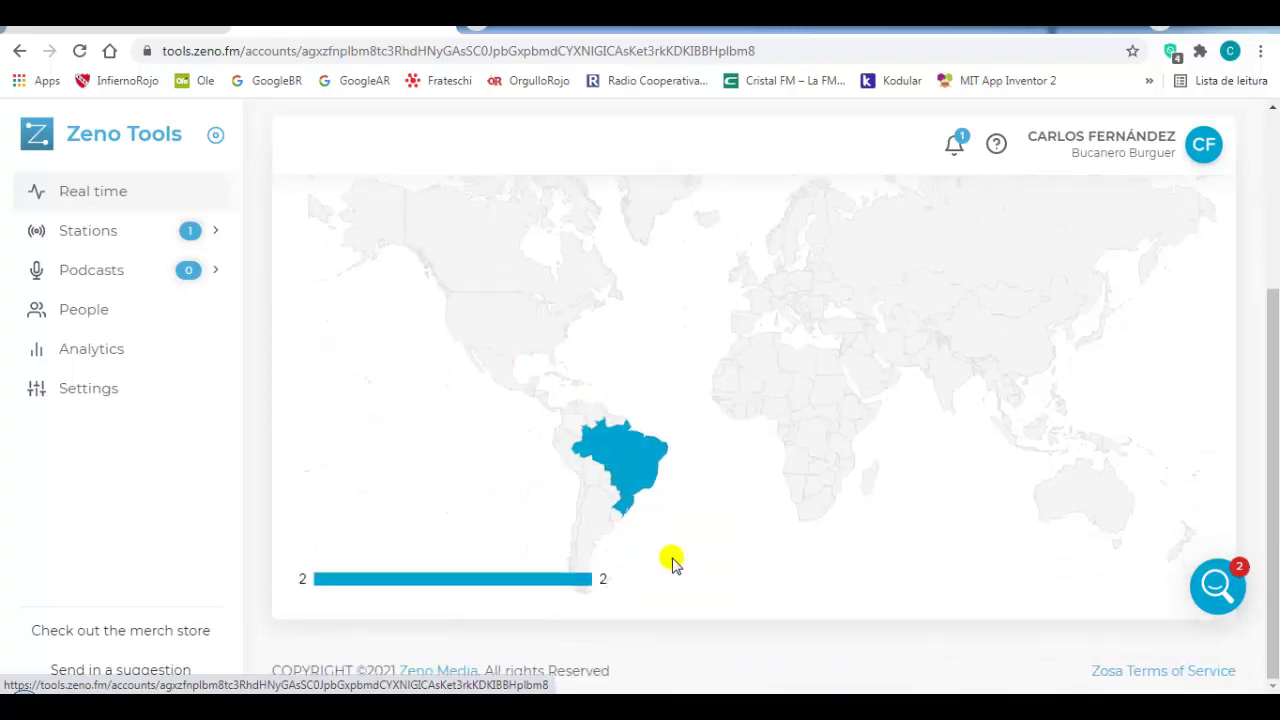
pyautogui.click(616, 466)
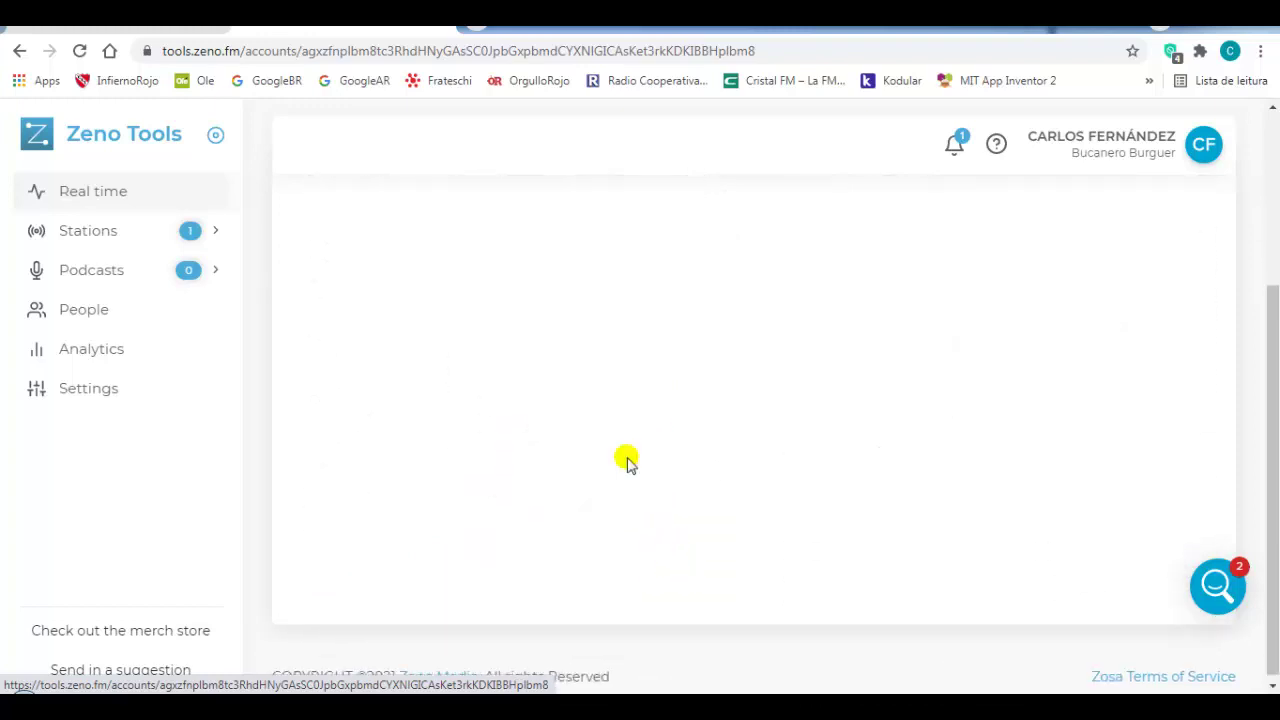
pyautogui.scroll(3, 627, 463)
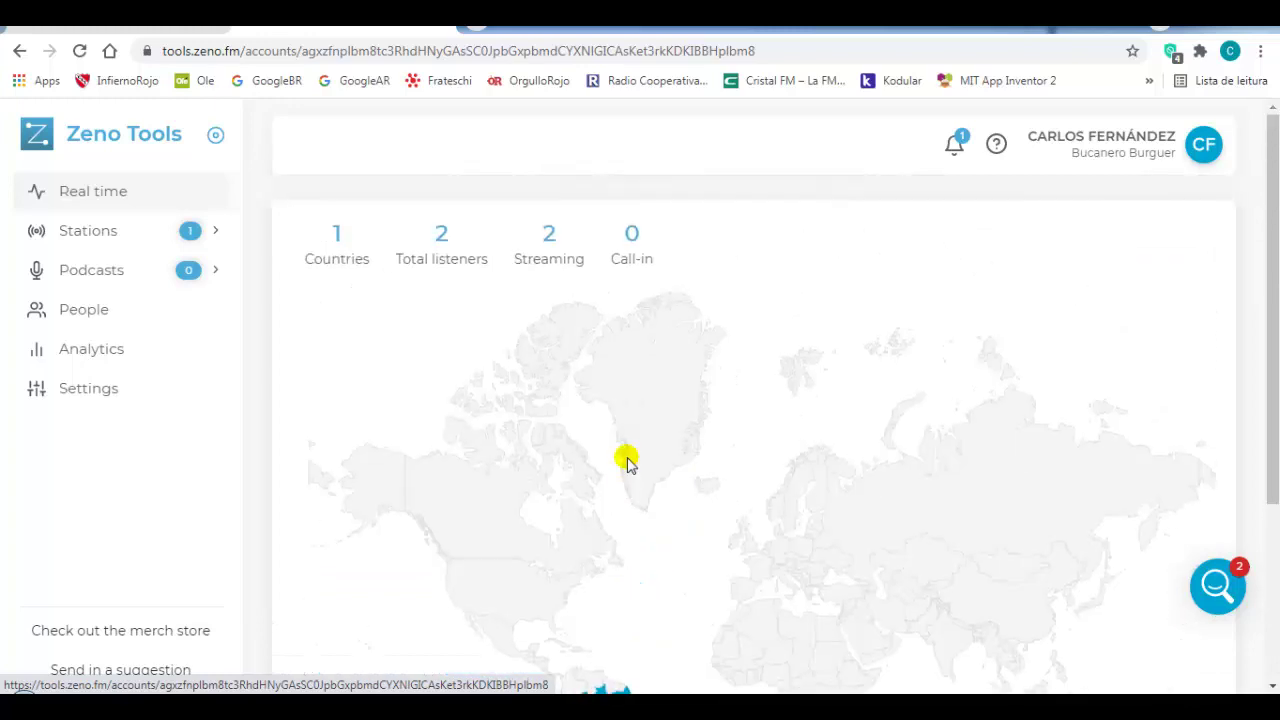
pyautogui.scroll(-3, 627, 462)
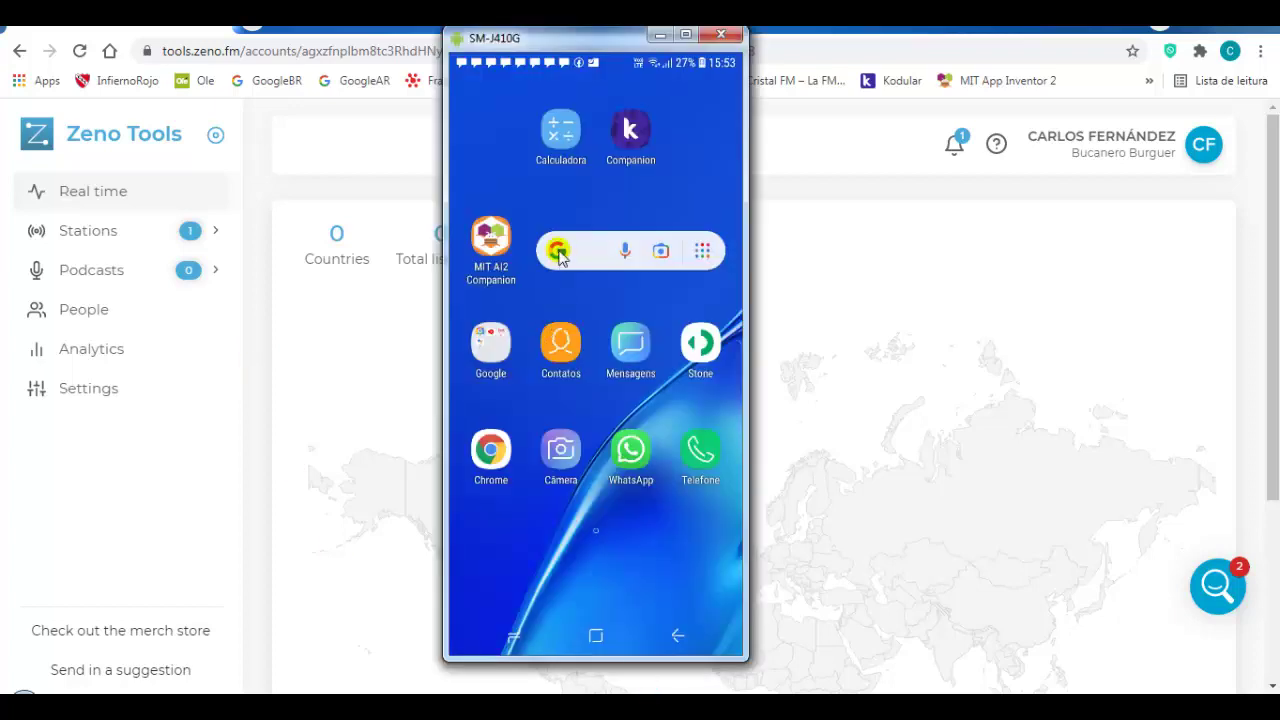
# On the mirrored SM-J410G phone, search Google for zeno.fm and open the Zeno.FM website.
pyautogui.click(558, 252)
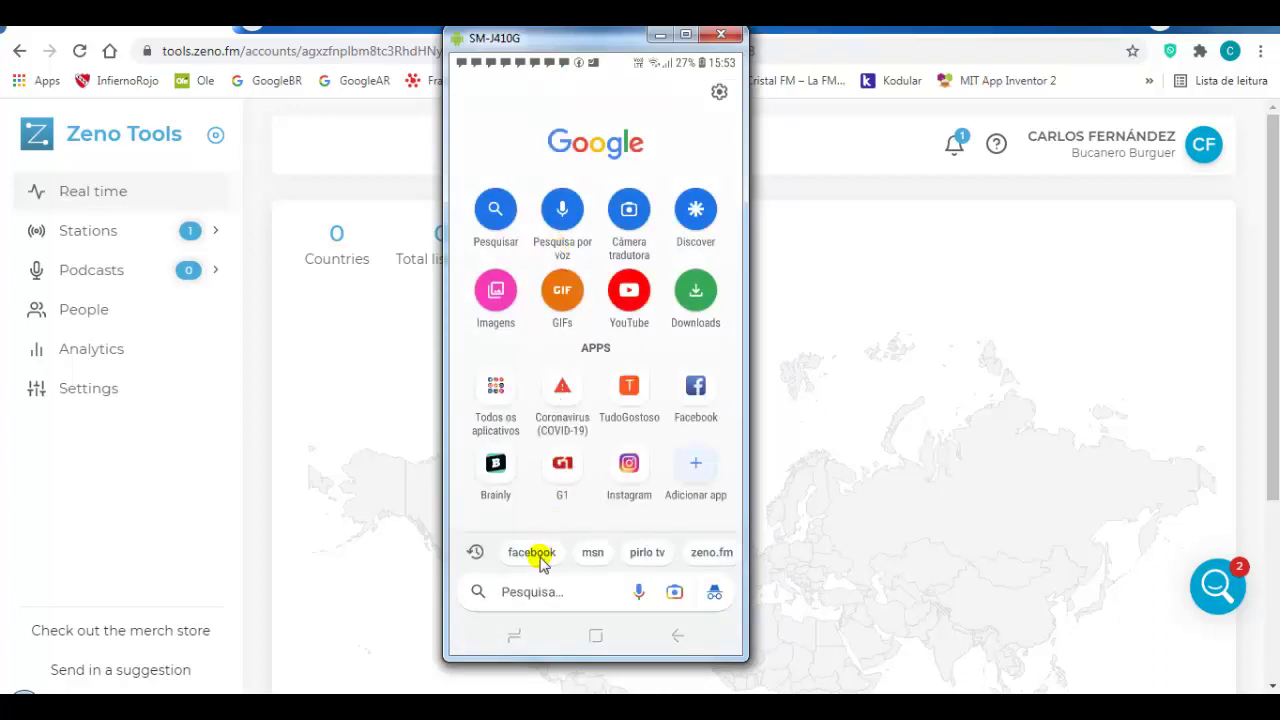
pyautogui.click(530, 598)
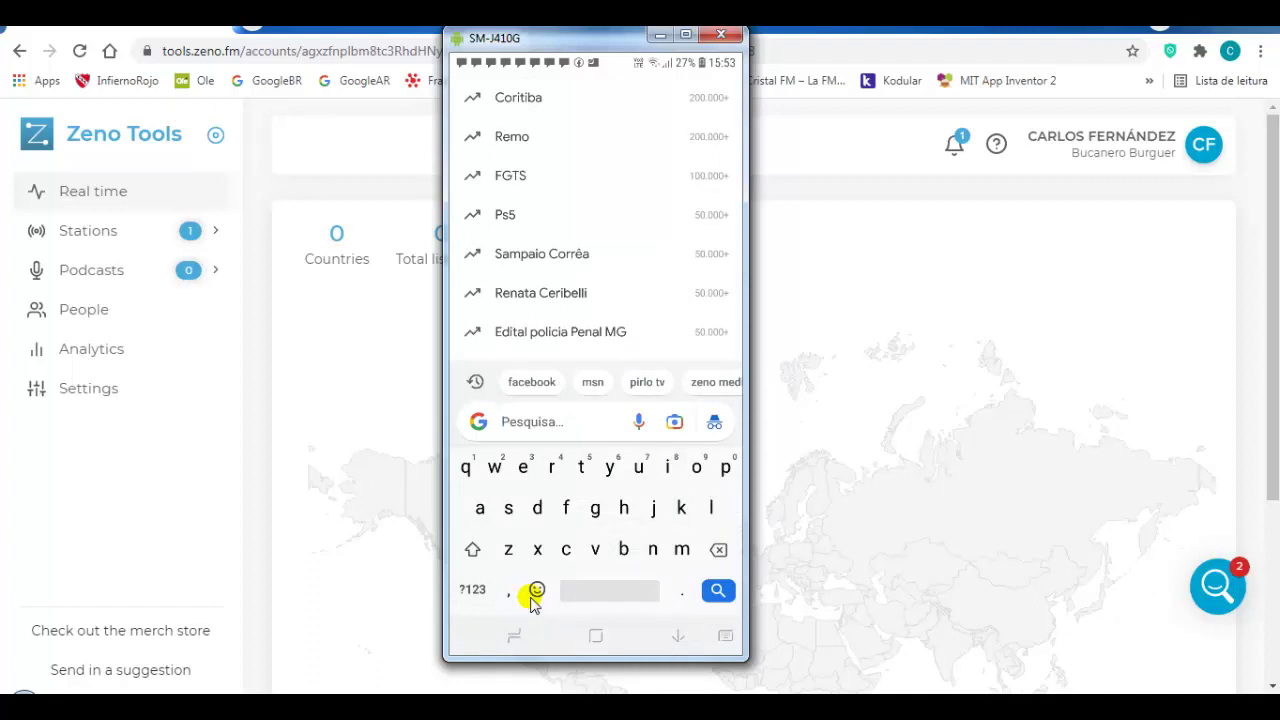
pyautogui.write('zeno.')
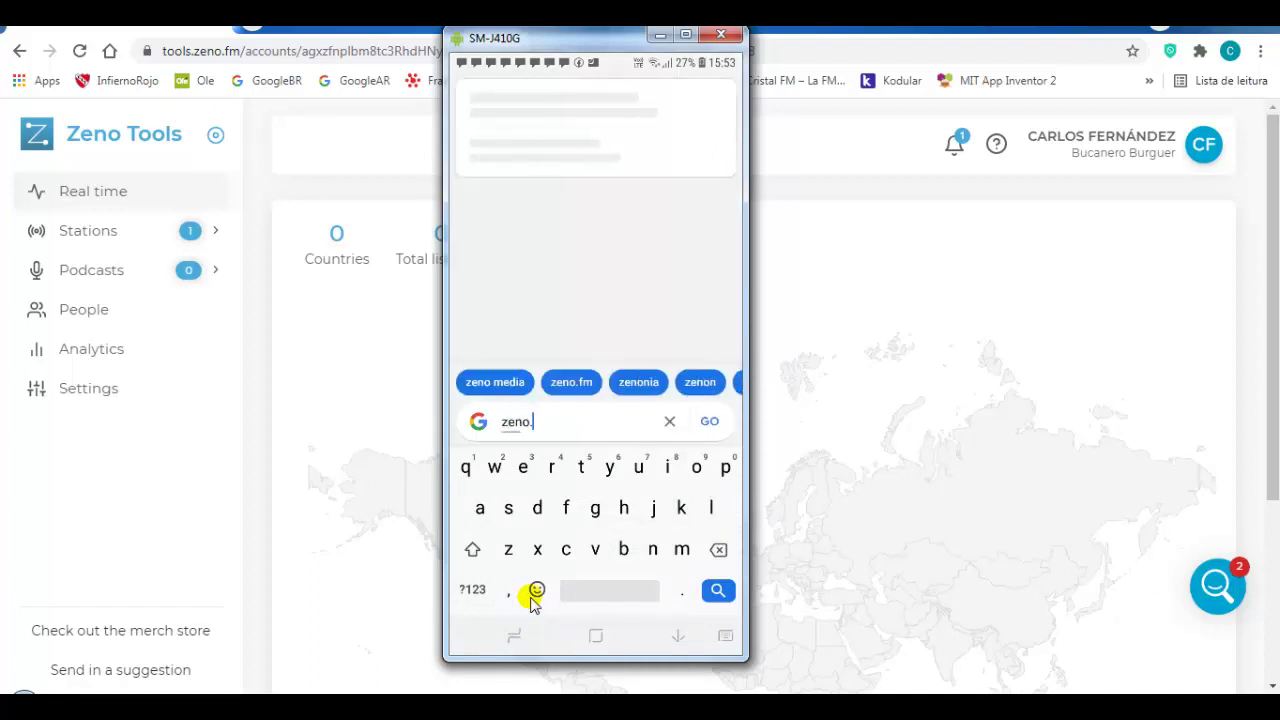
pyautogui.write('fm')
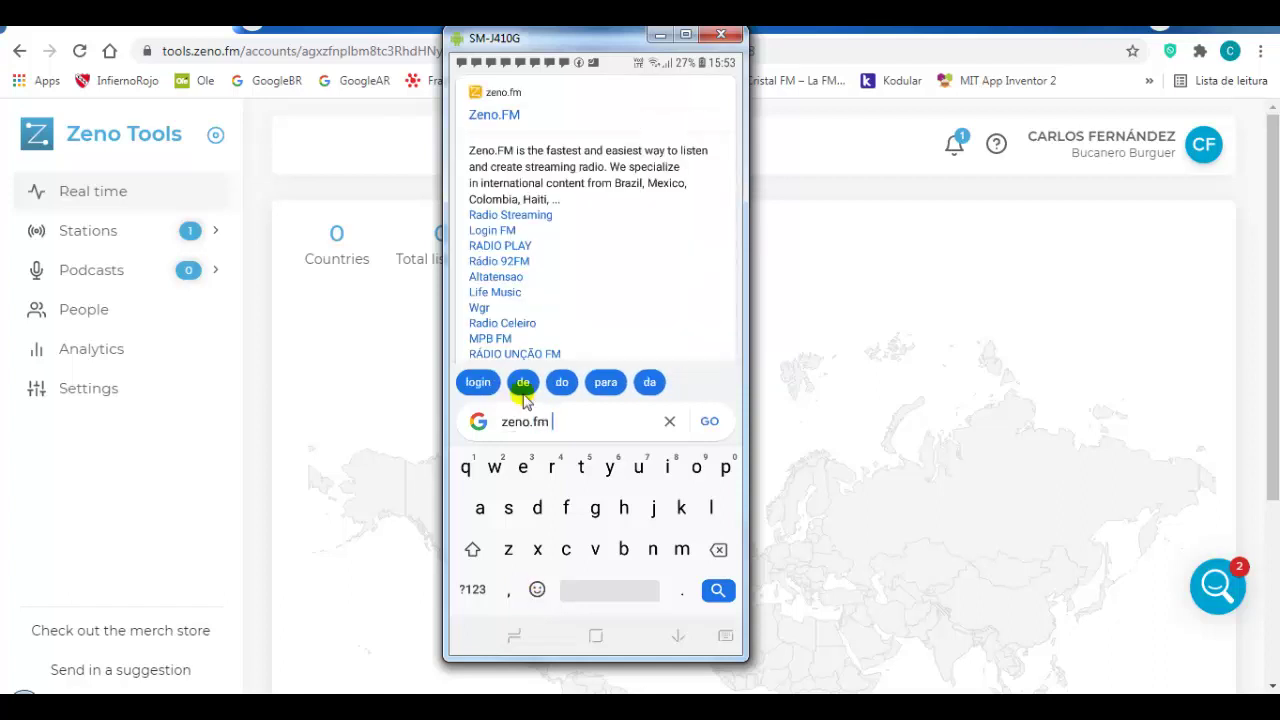
pyautogui.click(498, 116)
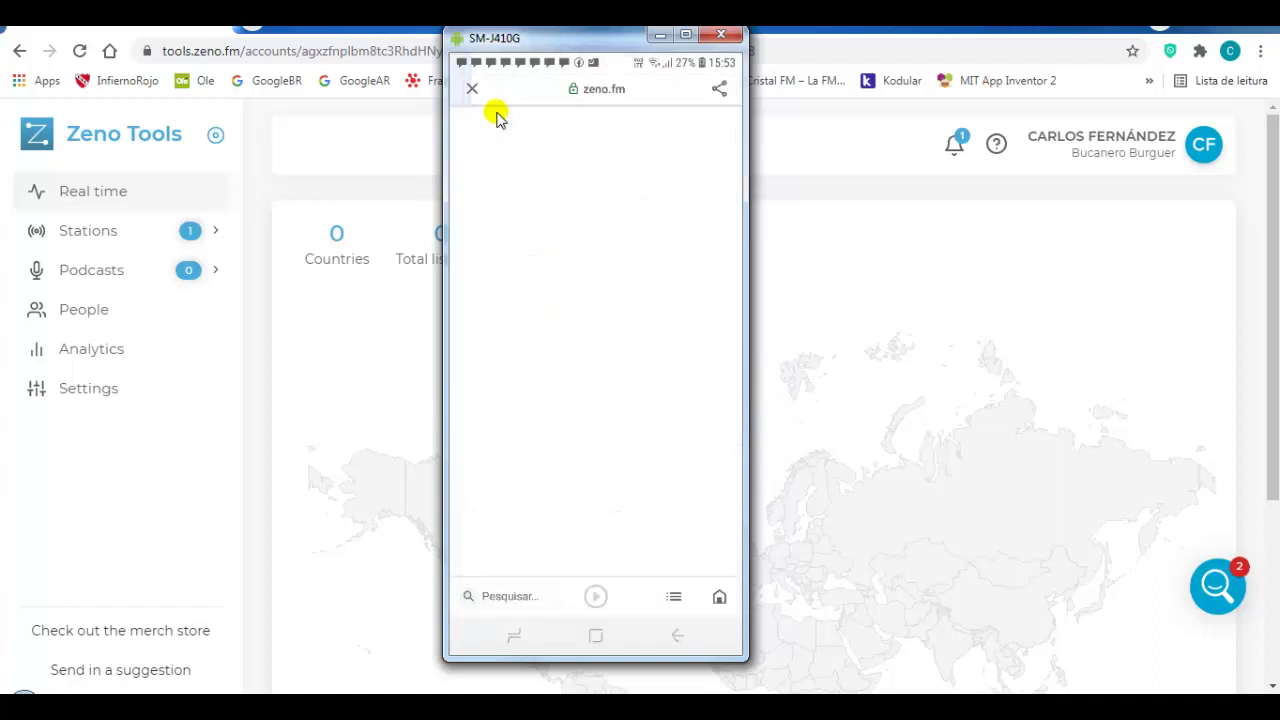